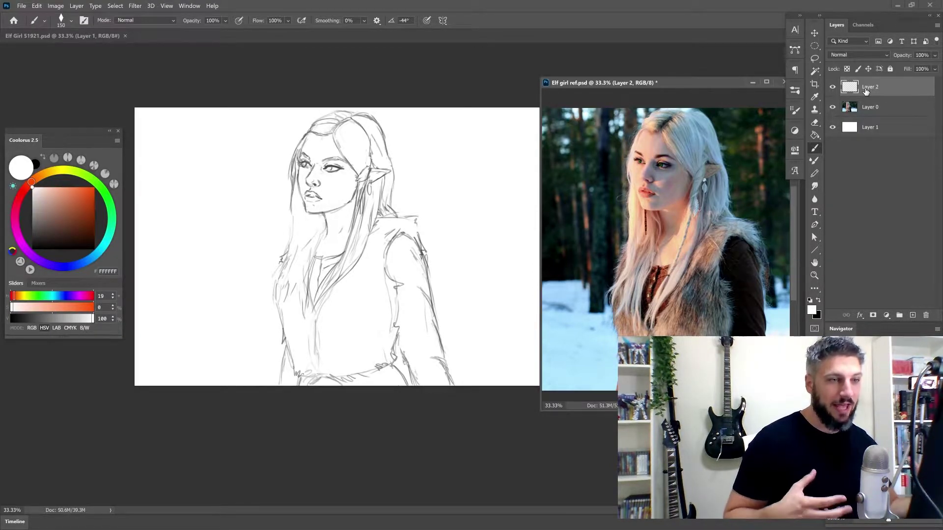
Step: Set the reference photo layer, Layer 0, to 38% opacity and make Layer 2 active for annotations
left_click(865, 113)
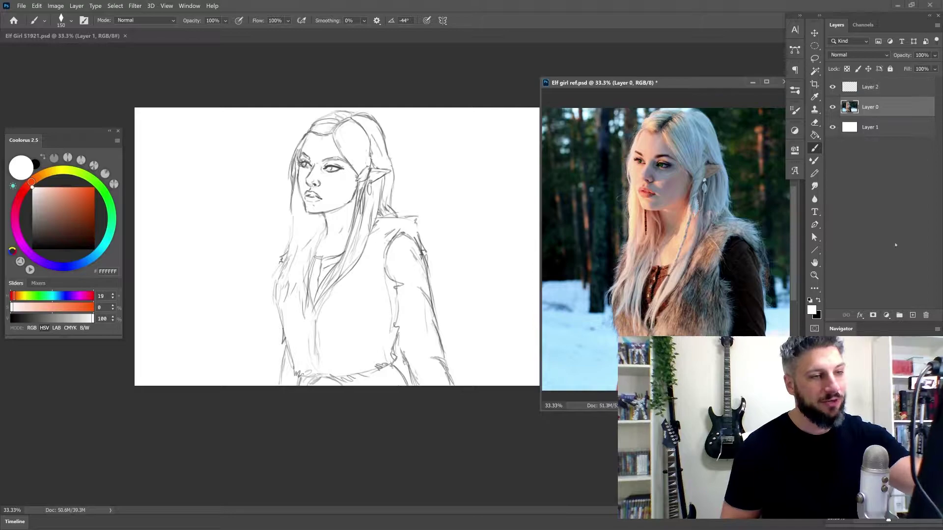
left_click(934, 55)
left_click_drag(915, 66, 908, 67)
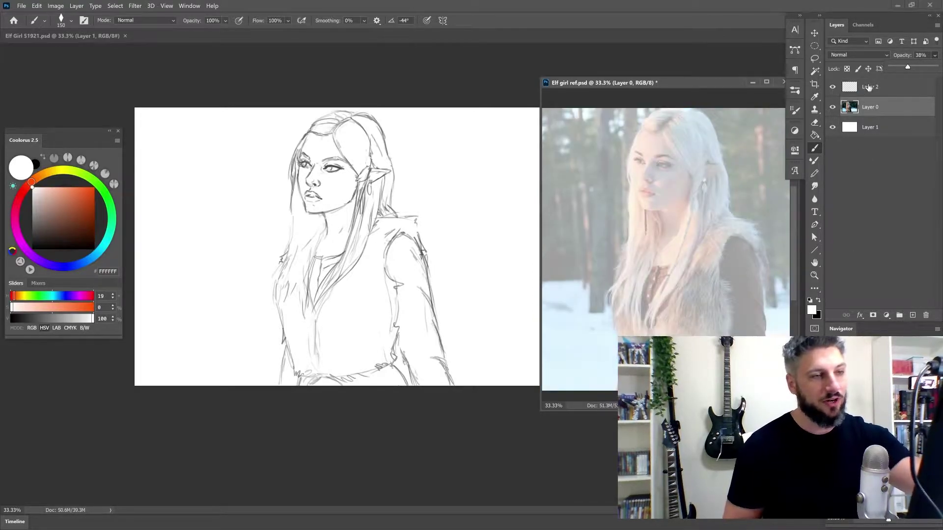
left_click(867, 89)
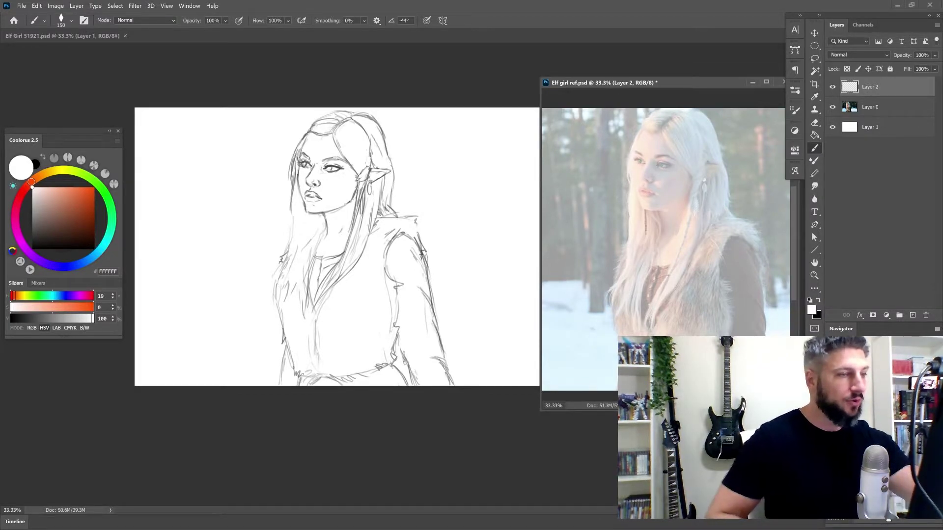
left_click_drag(603, 88, 599, 86)
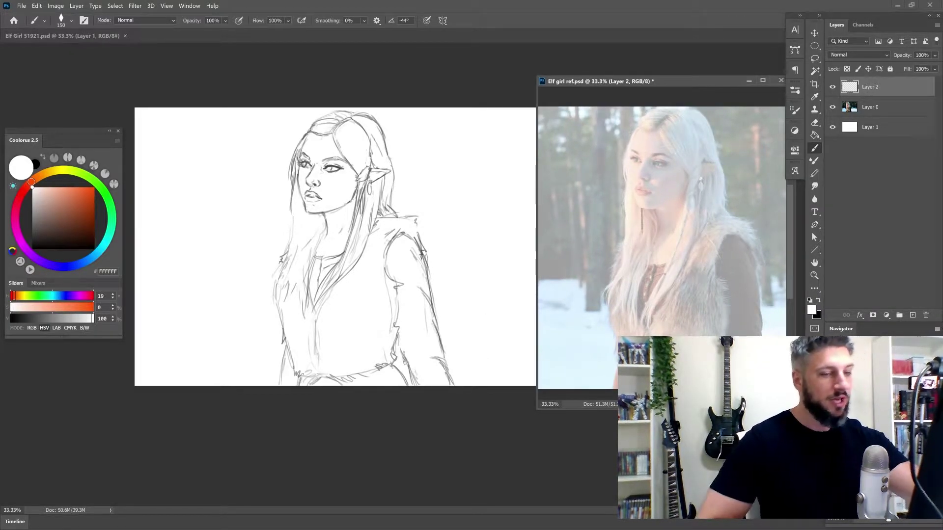
Step: Draw a yellow #FBCB5F light-direction arrow in the photo's background with a 70 px brush, undoing the extra contour strokes over the face and neck
left_click(46, 172)
left_click(63, 195)
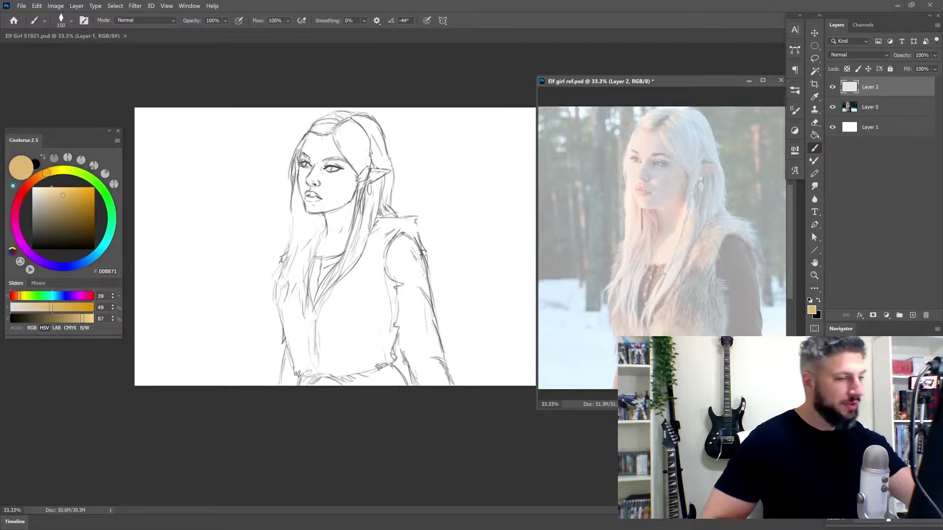
key("bracketleft")
key("bracketleft")
key("bracketleft")
key("bracketleft")
key("bracketleft")
left_click_drag(568, 138, 585, 141)
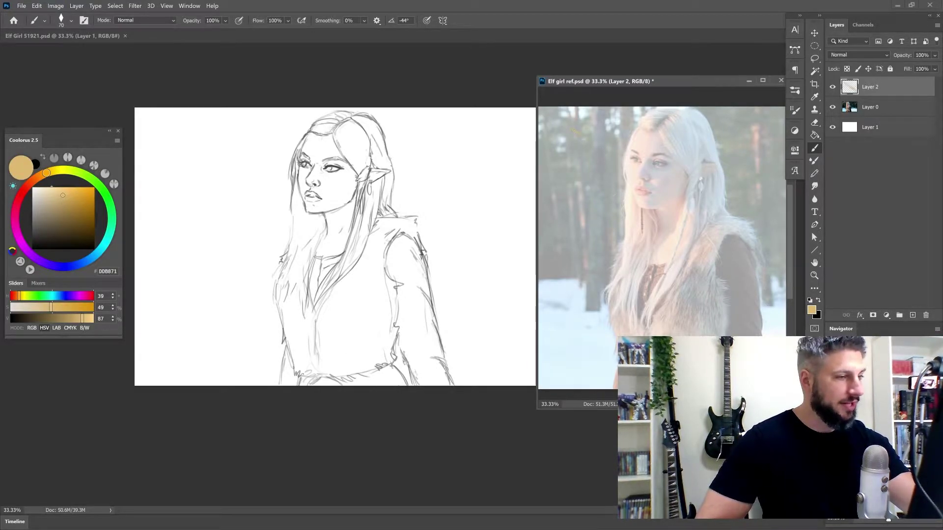
left_click(71, 188)
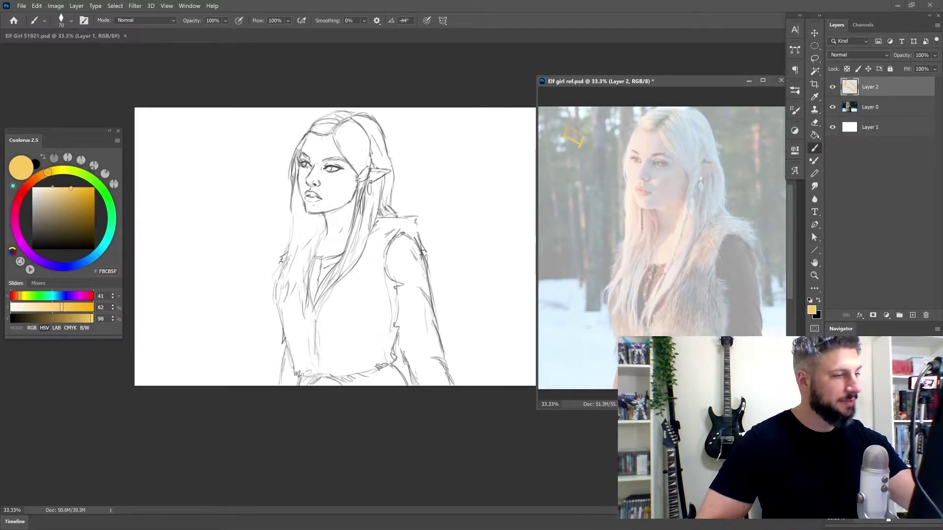
left_click_drag(571, 129, 597, 146)
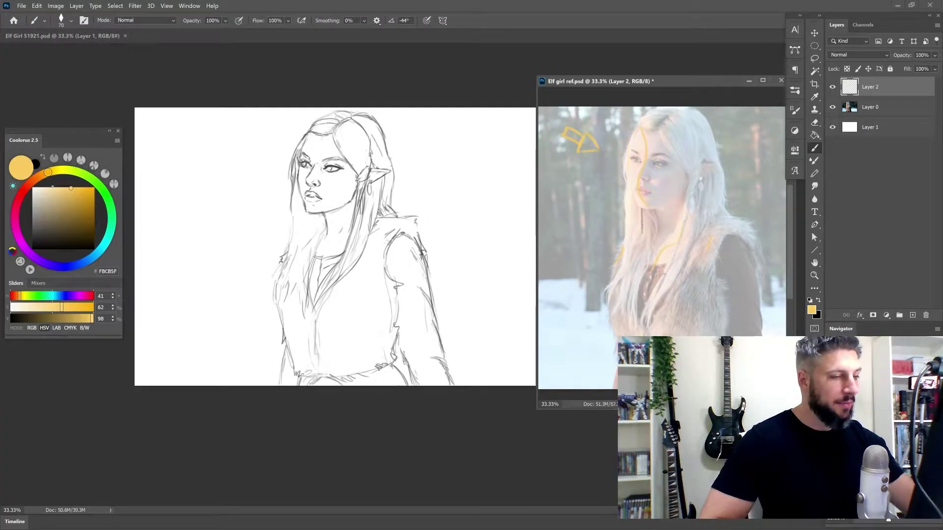
key("ctrl+z")
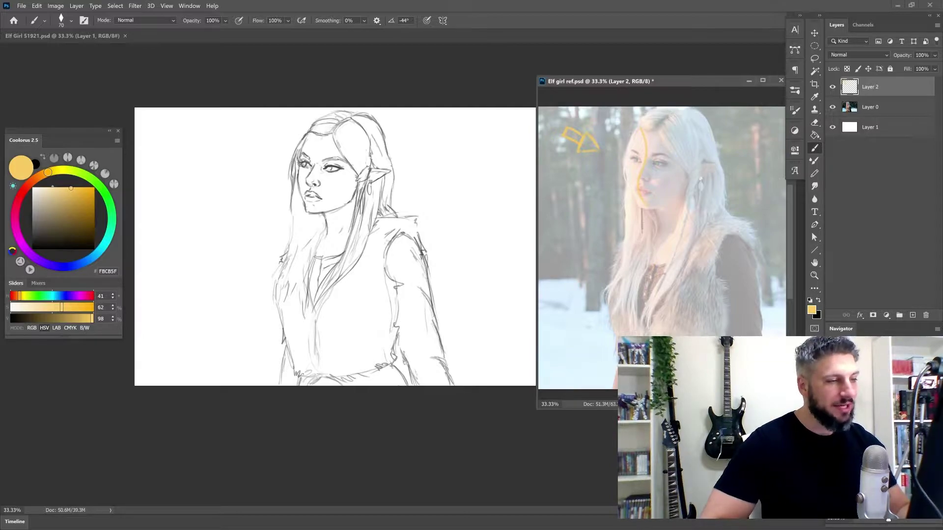
key("ctrl+z")
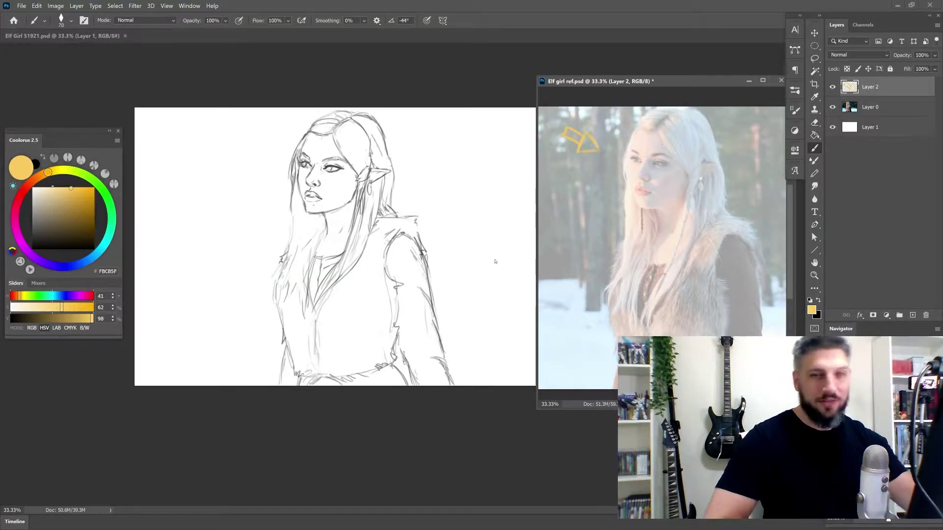
Step: Mark the warm-lit areas of the forehead, face and long hair strands in yellow with a 20 px brush
key("[")
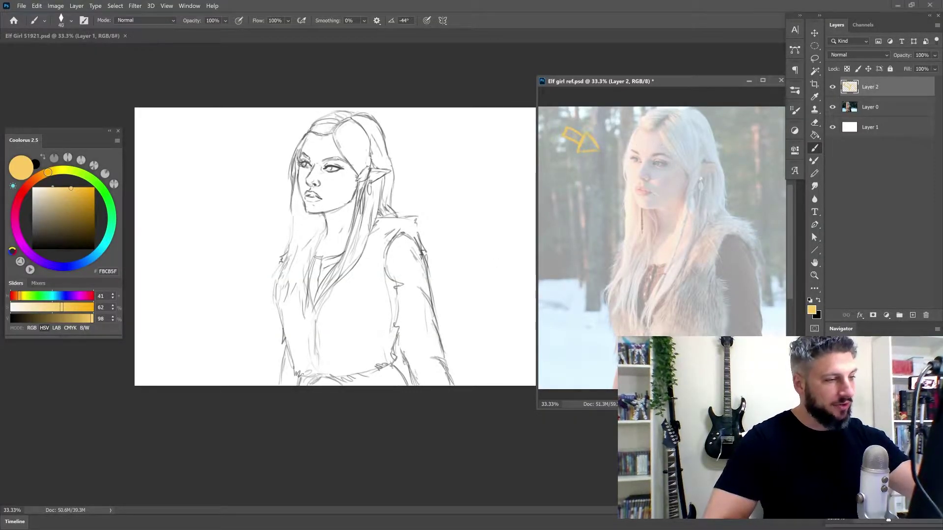
key("bracketleft")
key("bracketleft")
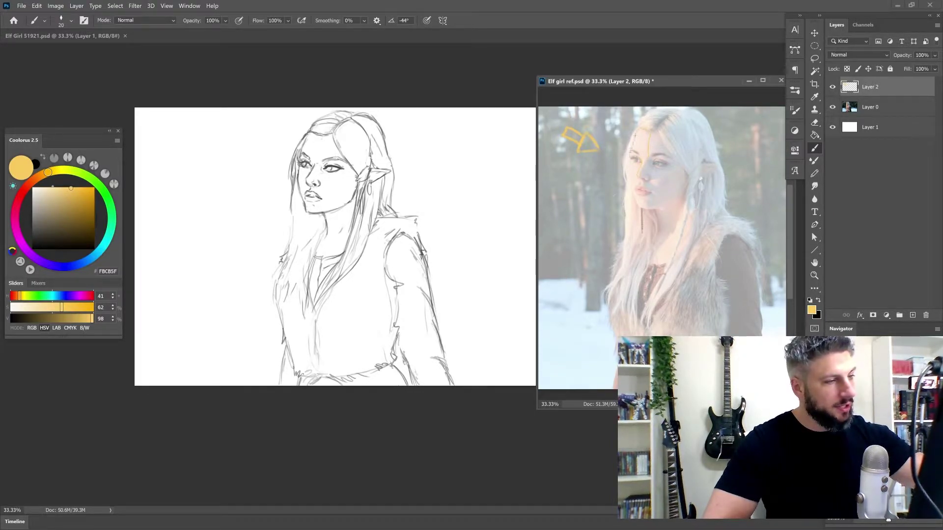
left_click_drag(651, 121, 638, 124)
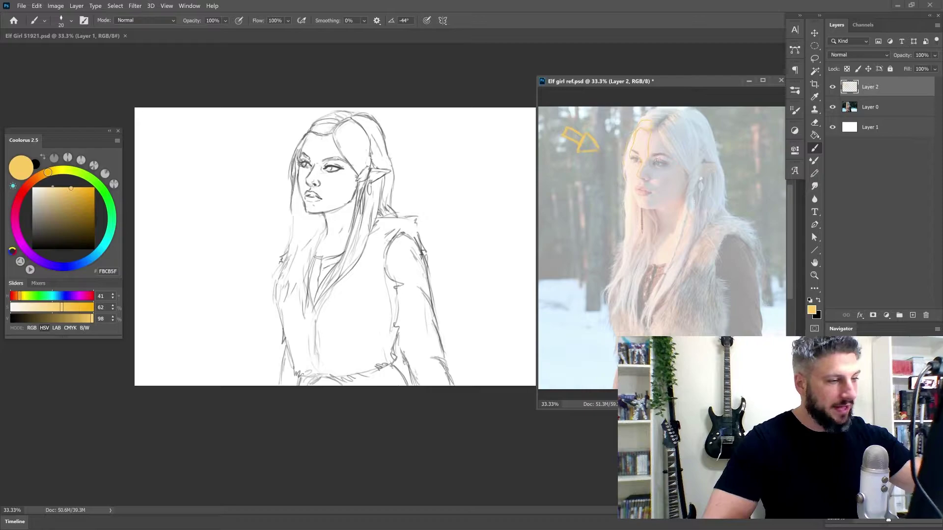
mouse_move(654, 161)
left_mouse_down()
mouse_move(667, 163)
mouse_move(670, 152)
left_mouse_up()
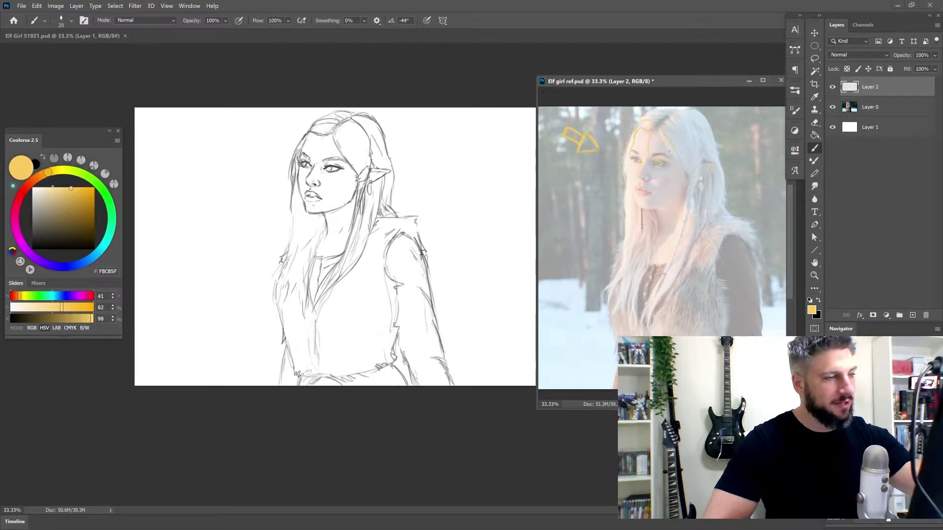
mouse_move(693, 197)
left_mouse_down()
mouse_move(663, 245)
mouse_move(643, 314)
left_mouse_up()
left_click_drag(702, 230, 651, 317)
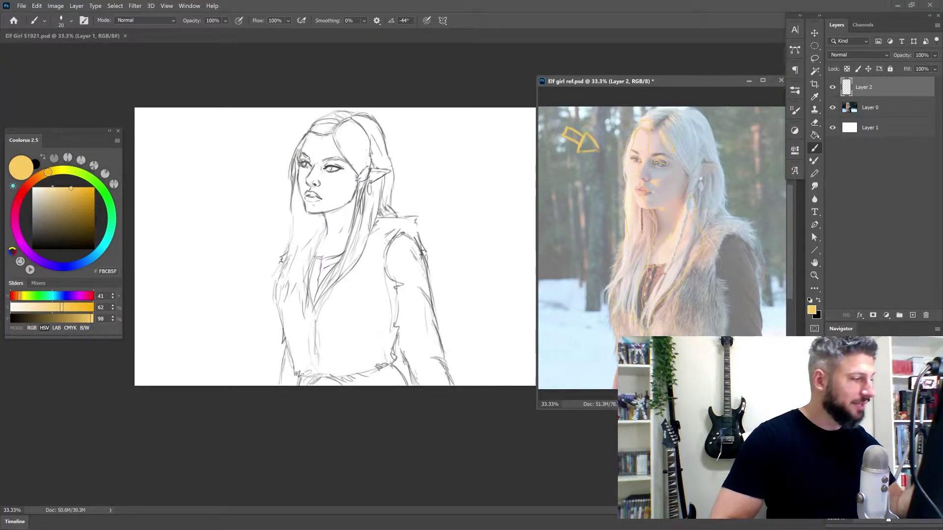
Step: Mark the cool light along the dark sleeve in light blue #90C5FF and add small downward arrows in the background behind the figure
left_click(87, 263)
left_click(59, 187)
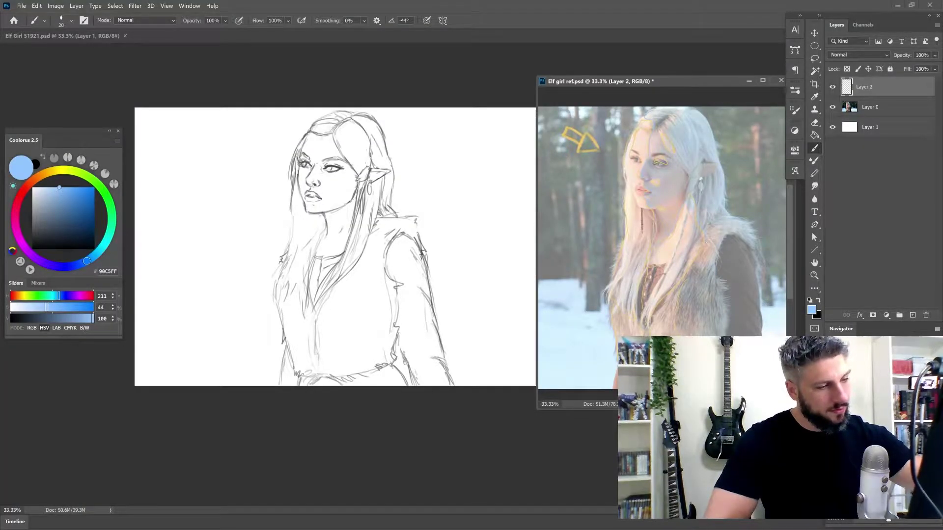
left_click_drag(750, 248, 761, 333)
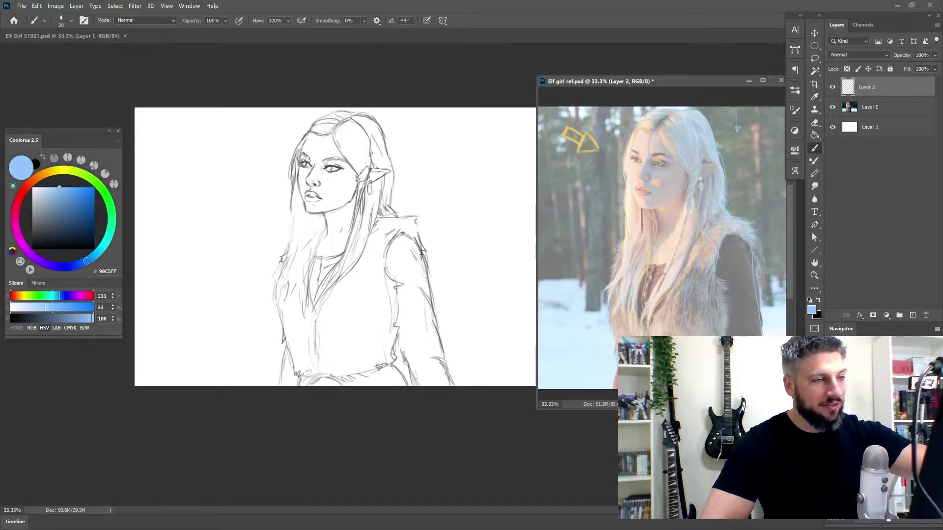
left_click_drag(721, 111, 723, 128)
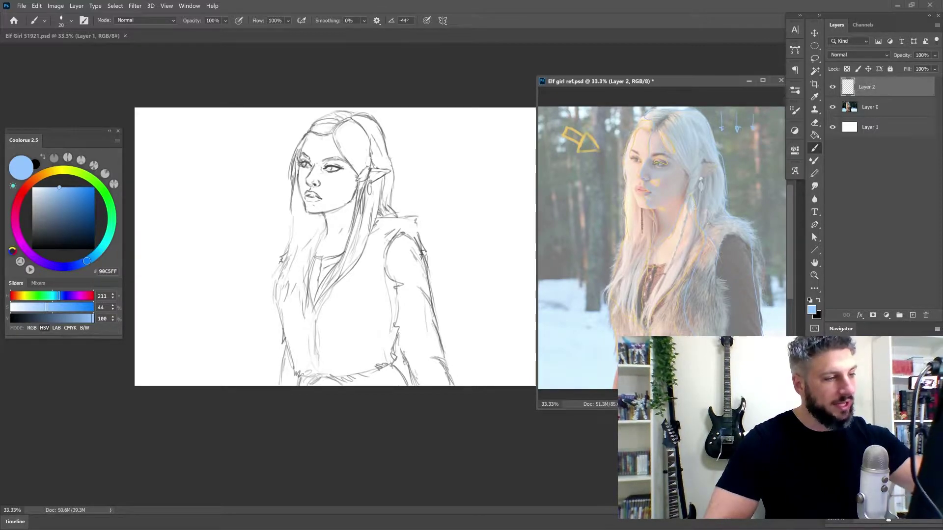
Step: Outline a small light blue cube in the photo's background beside the figure, below the yellow arrow
mouse_move(589, 183)
left_mouse_down()
mouse_move(587, 217)
mouse_move(607, 188)
left_mouse_up()
left_click_drag(607, 189, 605, 219)
mouse_move(588, 183)
left_mouse_down()
mouse_move(564, 190)
mouse_move(563, 217)
mouse_move(587, 219)
mouse_move(586, 203)
mouse_move(583, 217)
left_mouse_up()
Step: Shade the cube's light-facing side with the arrow's sampled yellow and draw a small yellow arrow pointing at it
left_click(581, 146, "alt")
mouse_move(582, 189)
left_mouse_down()
mouse_move(580, 217)
mouse_move(586, 190)
left_mouse_up()
left_click_drag(566, 193, 584, 188)
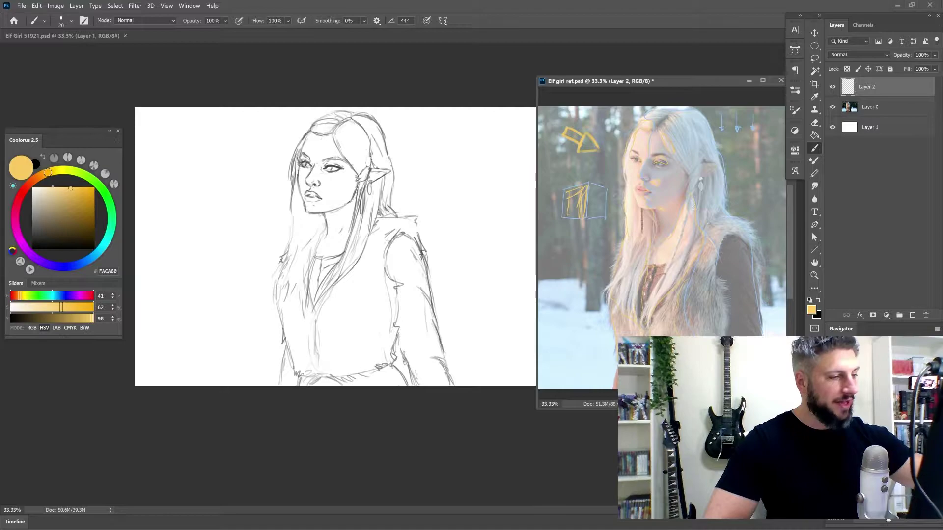
left_click_drag(548, 204, 561, 204)
left_click_drag(556, 200, 557, 209)
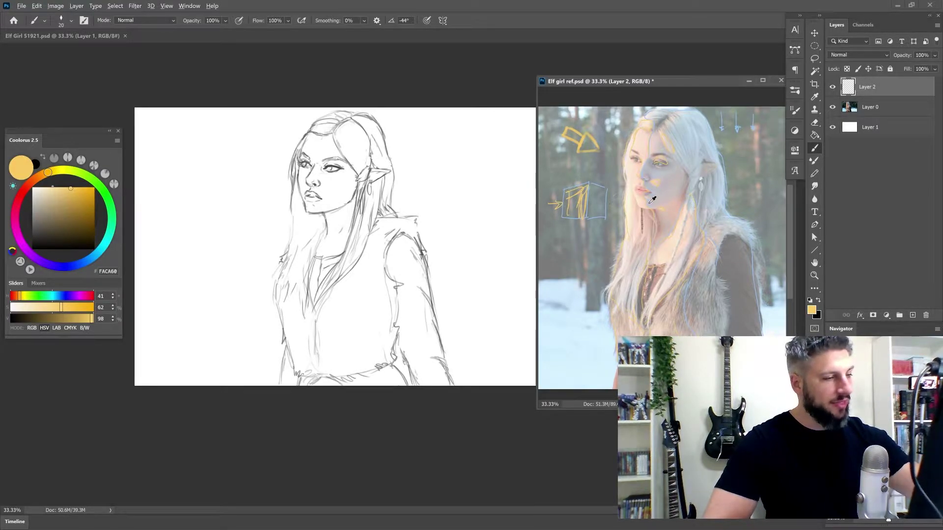
Step: Hatch the cube's other side in light blue, and resample the arrow's yellow to add warm-light strokes across the face and chest
right_click(592, 181, "alt+shift")
left_click_drag(605, 186, 597, 205)
left_click_drag(604, 209, 598, 219)
left_click_drag(599, 204, 588, 223)
left_click(586, 137, "alt")
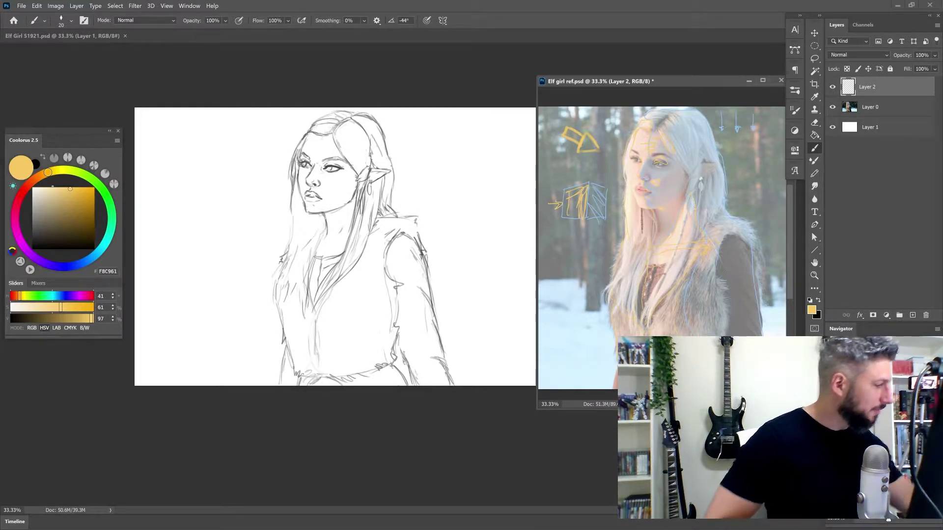
Step: Mark the darkest recesses around the ear, hair, neck and shoulder in red #F2483E
left_click(23, 192)
left_click(78, 190)
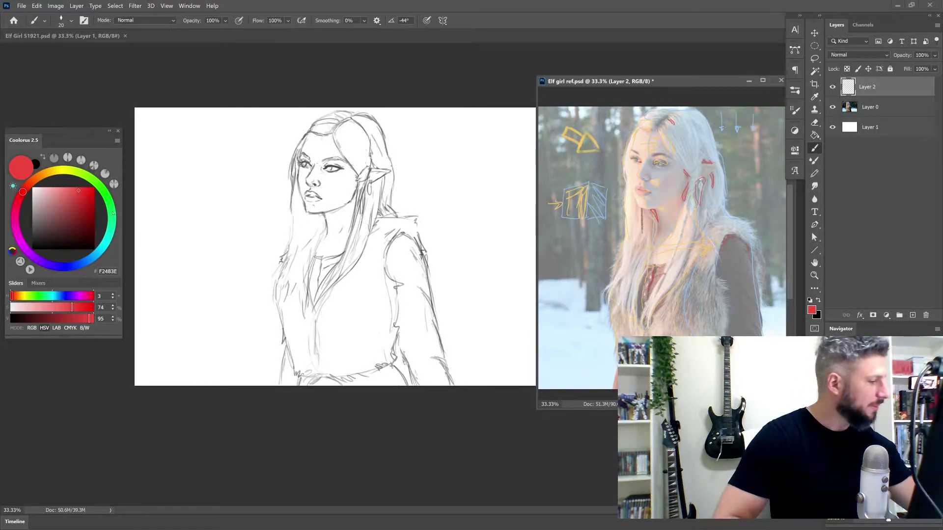
Step: Trace the shadow edge along the jaw and neck in green #009F39, undoing the last stray strokes beside the hair
left_click(111, 212)
left_click(89, 215)
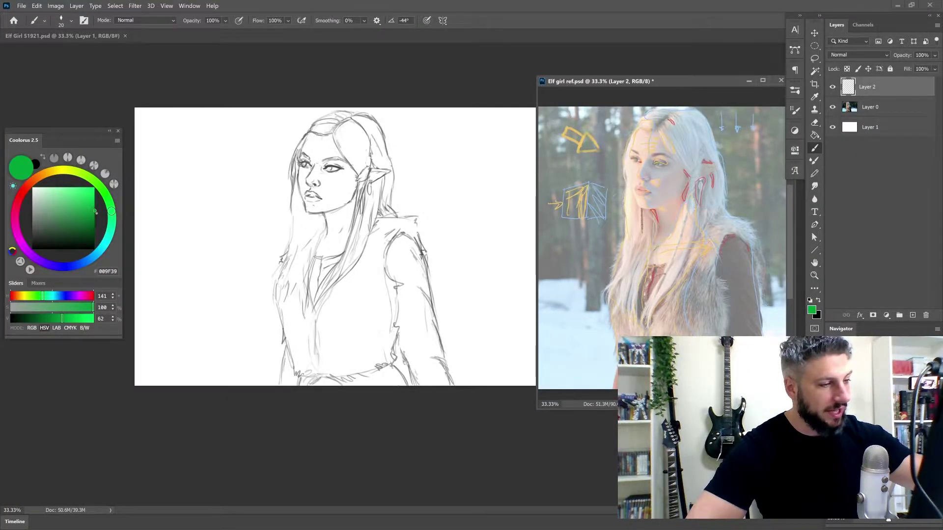
left_click_drag(653, 251, 677, 222)
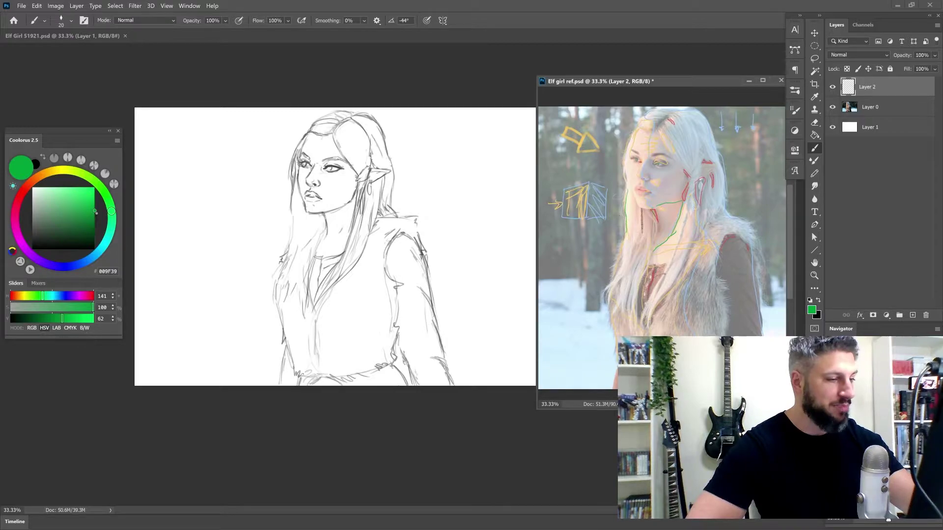
left_click_drag(607, 186, 616, 187)
key("ctrl+z")
key("ctrl+z")
Step: Try hatching the neck area inside the traced shadow edge in green, and undo the hatching
left_click_drag(655, 223, 653, 249)
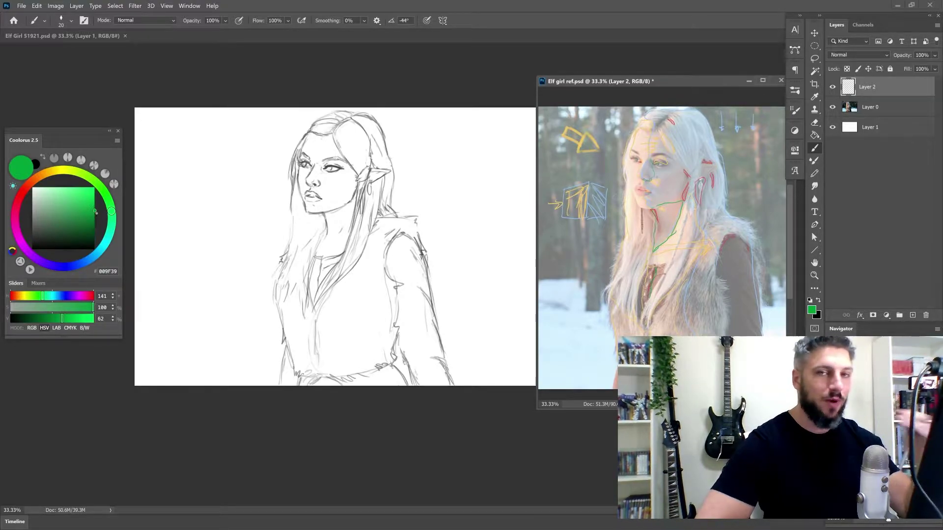
left_click_drag(664, 224, 668, 241)
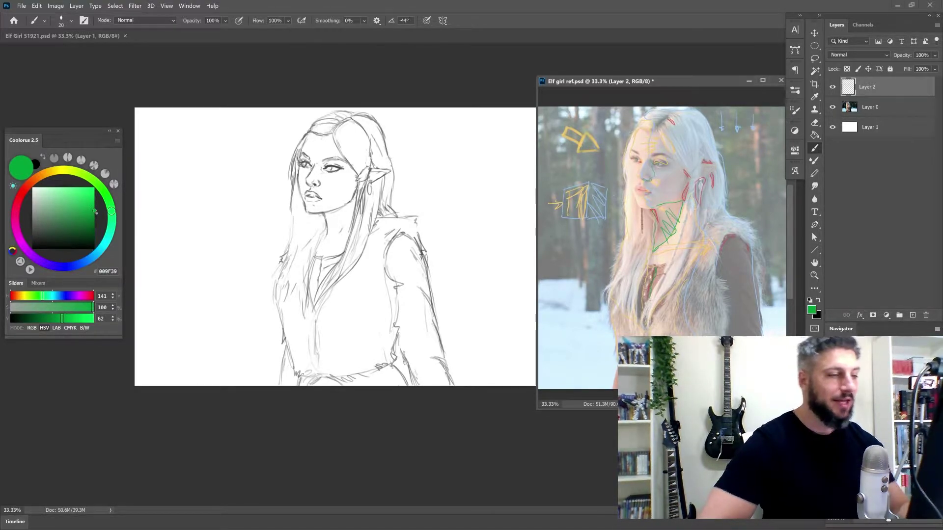
key("ctrl+z")
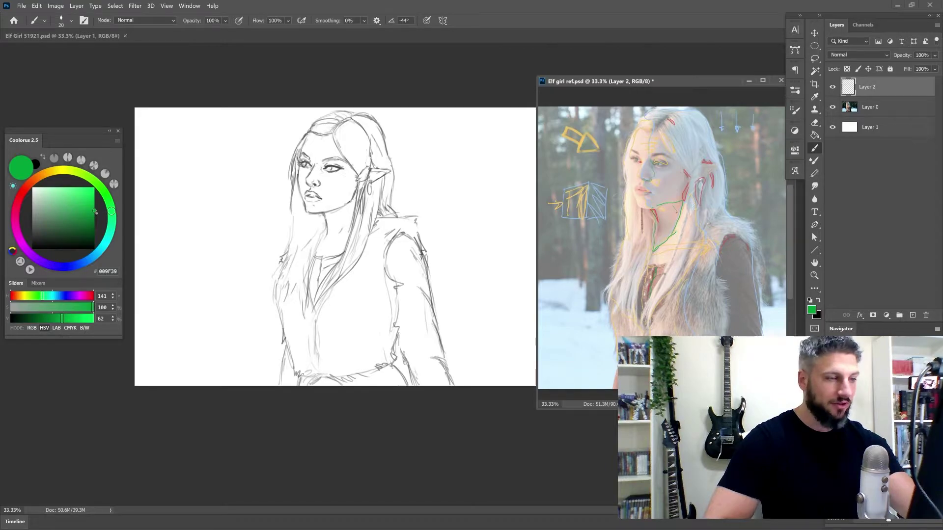
key("ctrl+z")
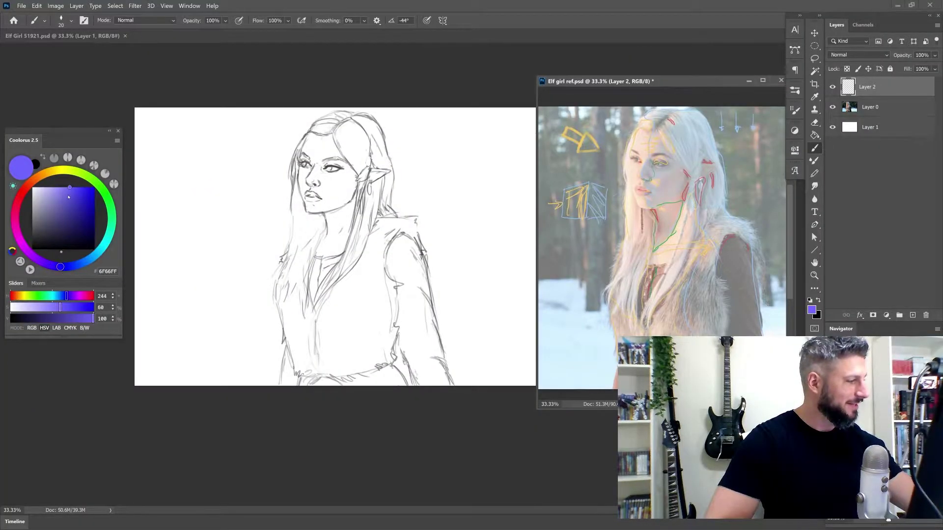
Step: Try purple #635BDF light-direction arrows running onto the neck and chest, and undo those strokes
left_click(69, 195)
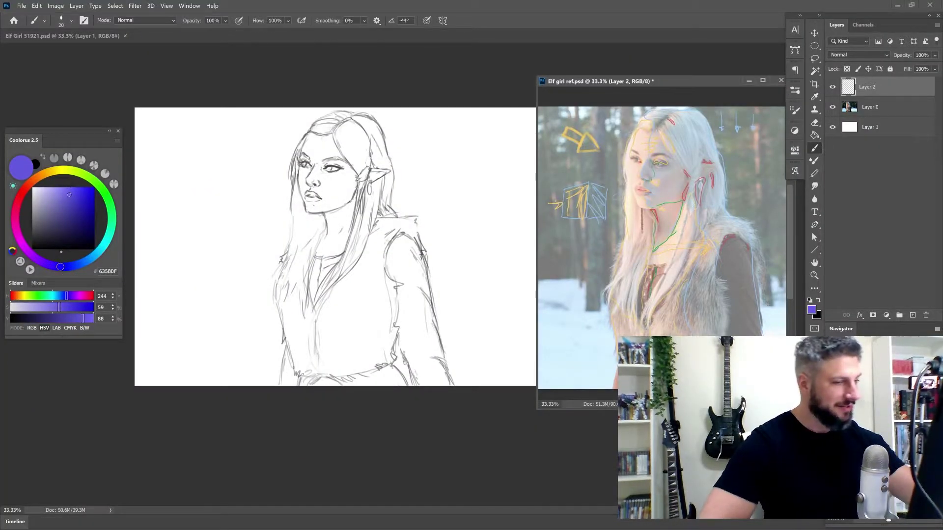
left_click_drag(610, 200, 665, 256)
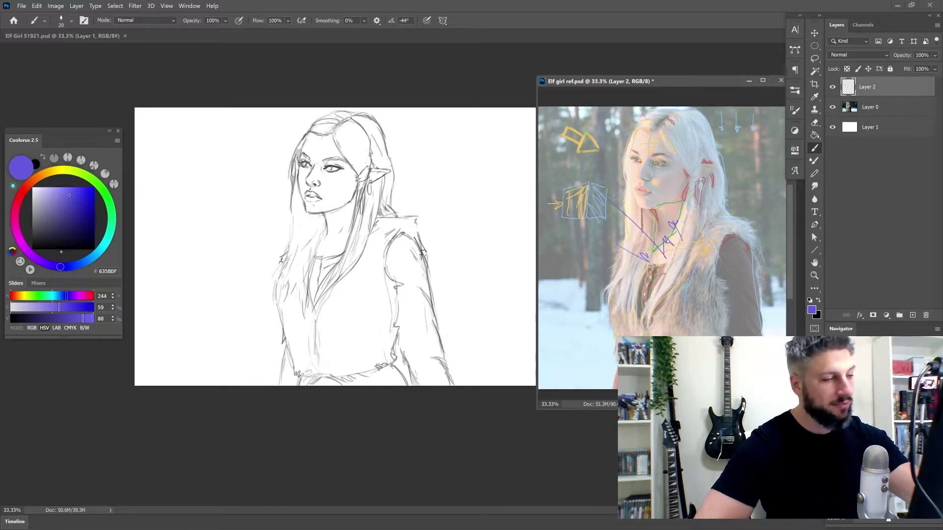
key("ctrl+z")
key("ctrl+z")
key("ctrl+z")
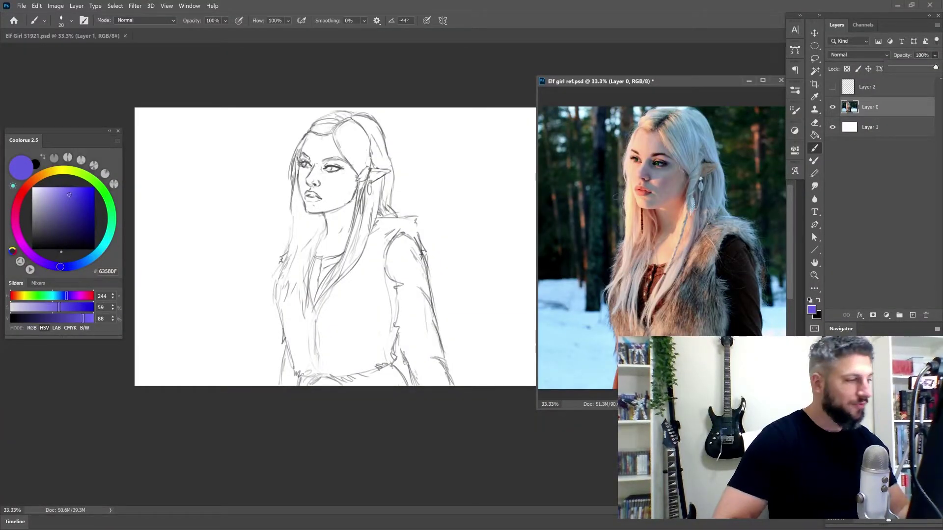
Step: Zoom the sketch out to 25% and the reference photo to 16.67%, positioning the whole photo within its window
key("z")
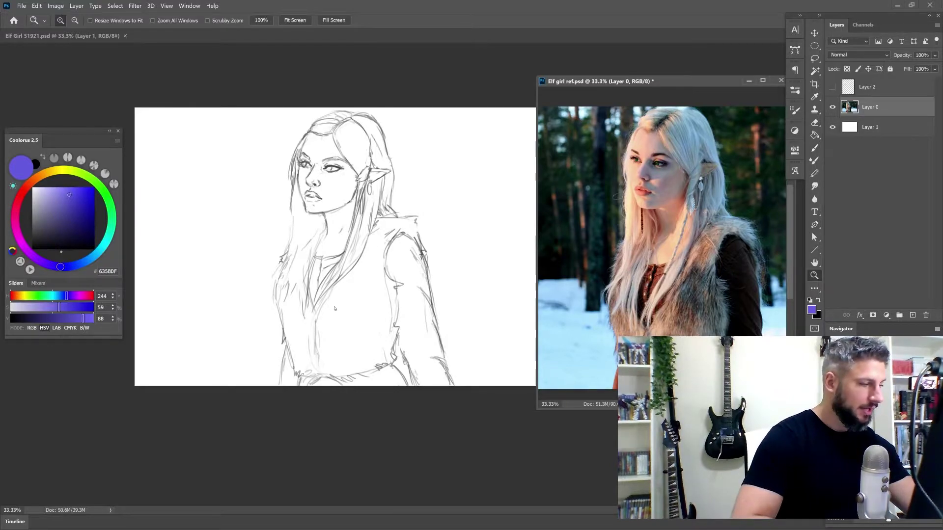
left_click(333, 309)
left_click(333, 310, "alt")
left_click(590, 275)
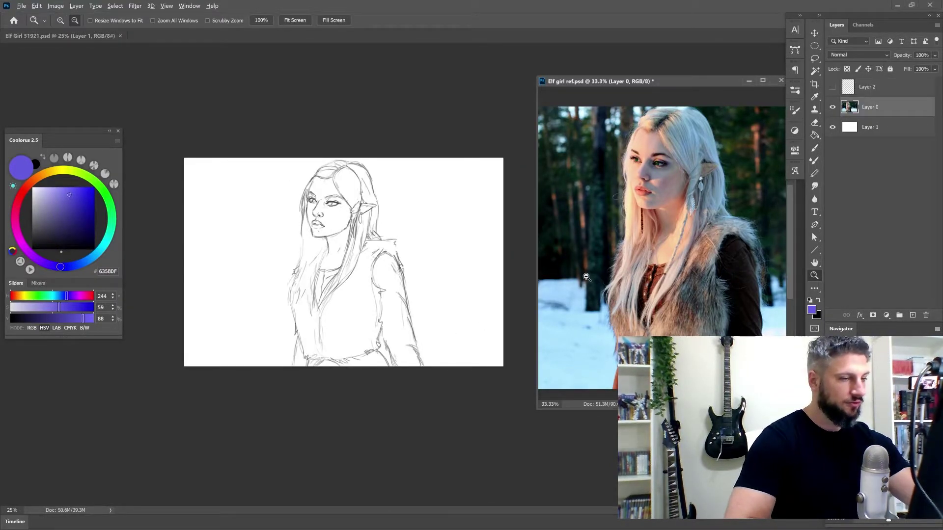
left_click(590, 275, "alt")
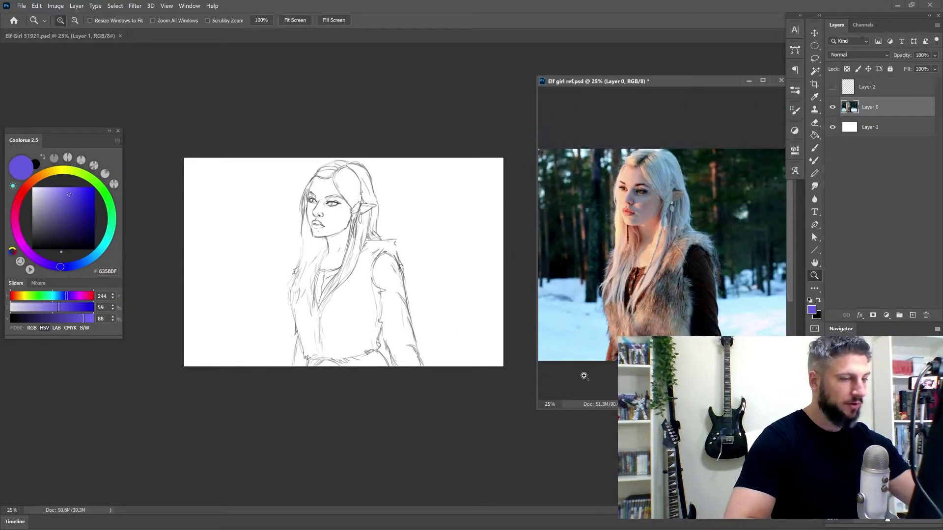
left_click(557, 308, "alt")
left_click_drag(567, 308, 594, 296)
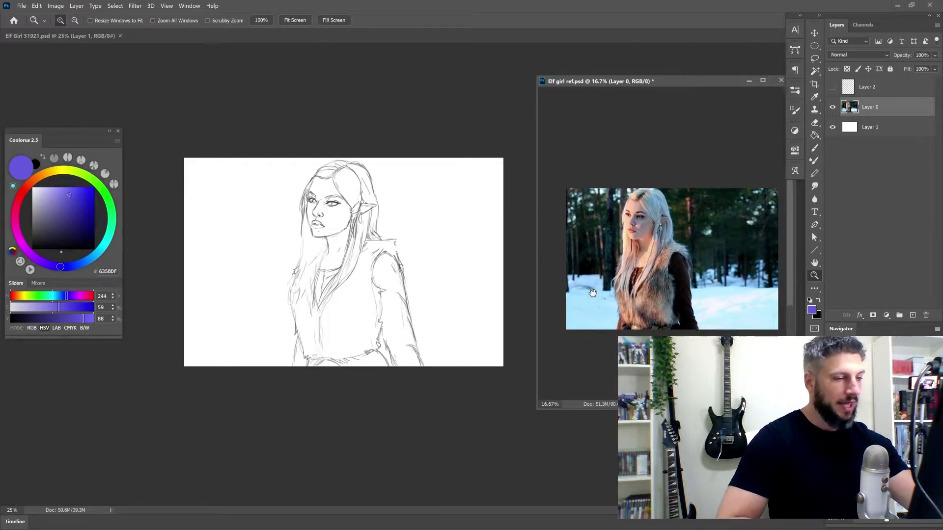
Step: Switch to the elf girl sketch document with the Brush tool and make its Background layer active
left_click(303, 234)
key("b")
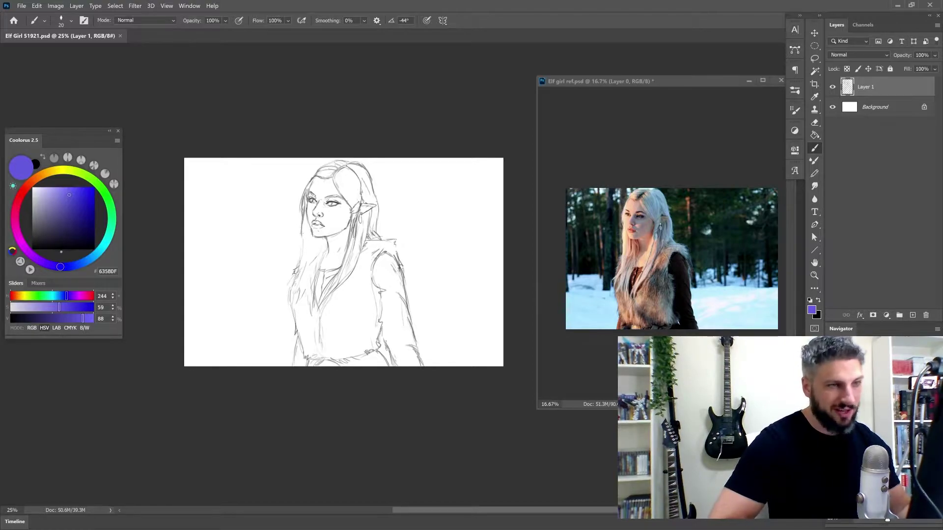
left_click(877, 109)
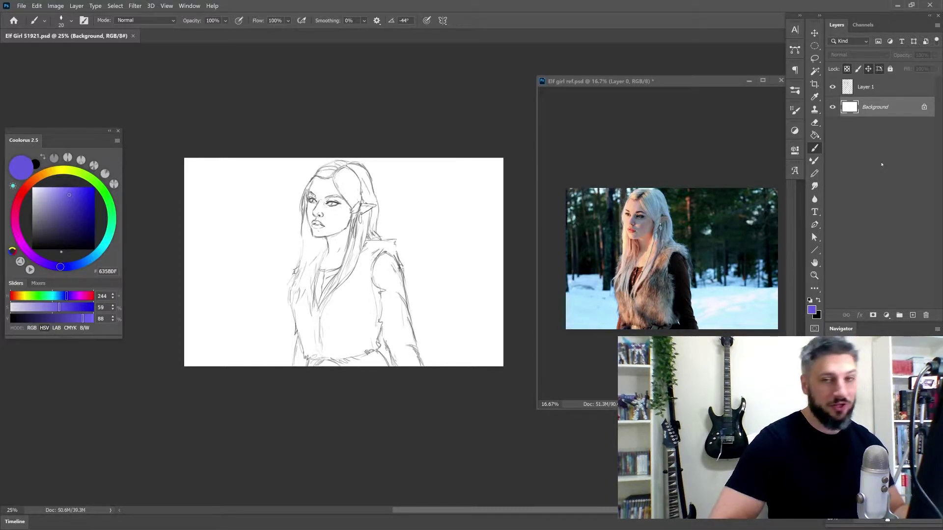
Step: Choose Sampled Brush 1 3 at 900 px and add a new layer above the Background
right_click(335, 241)
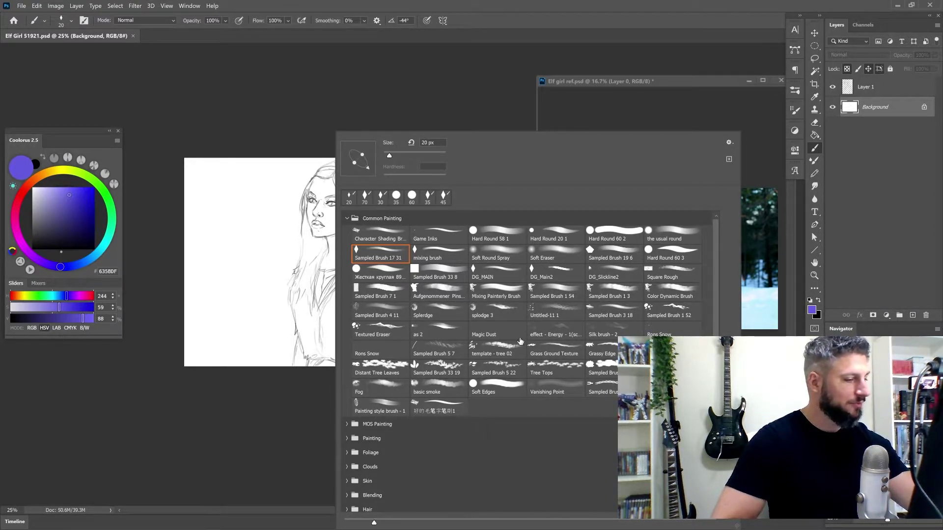
left_click(559, 298)
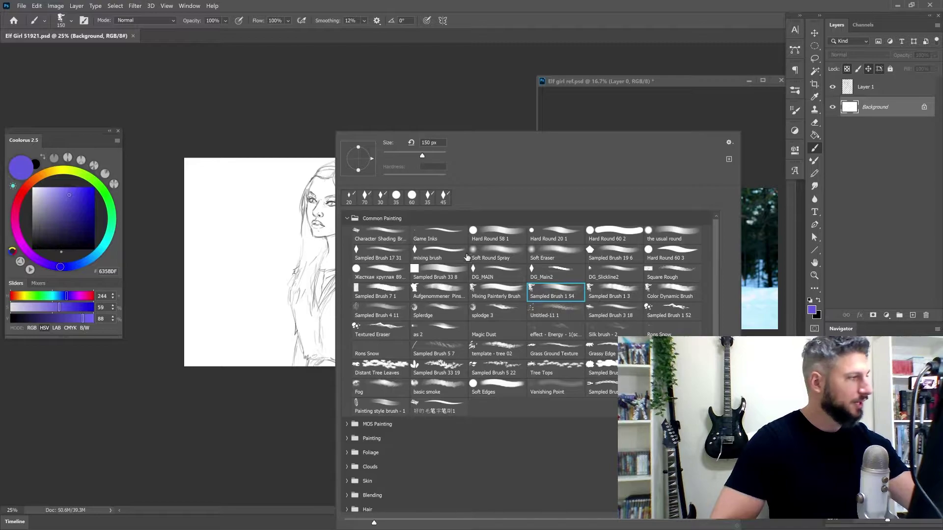
double_click(614, 292)
key("]")
key("]")
key("]")
key("]")
key("]")
key("]")
key("]")
key("]")
key("]")
key("]")
key("]")
key("]")
key("]")
key("]")
key("]")
key("]")
key("]")
key("]")
key("]")
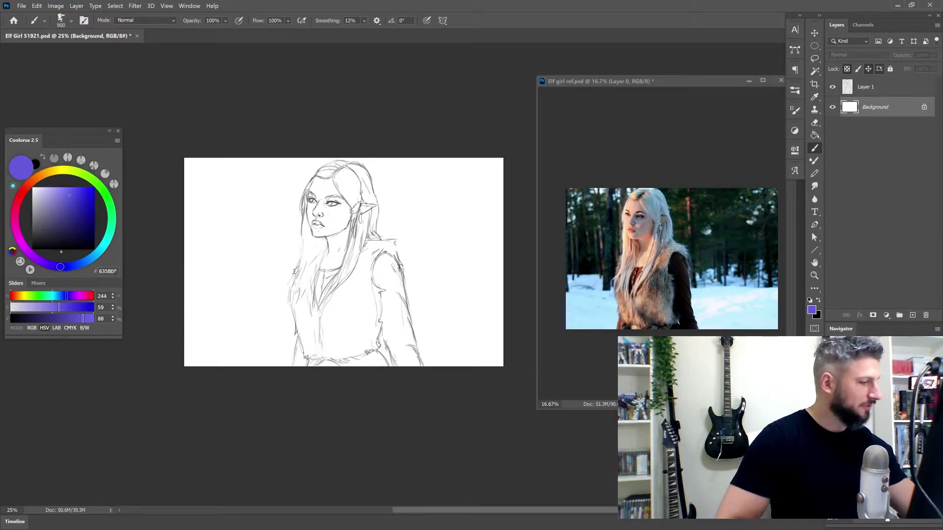
left_click(912, 315)
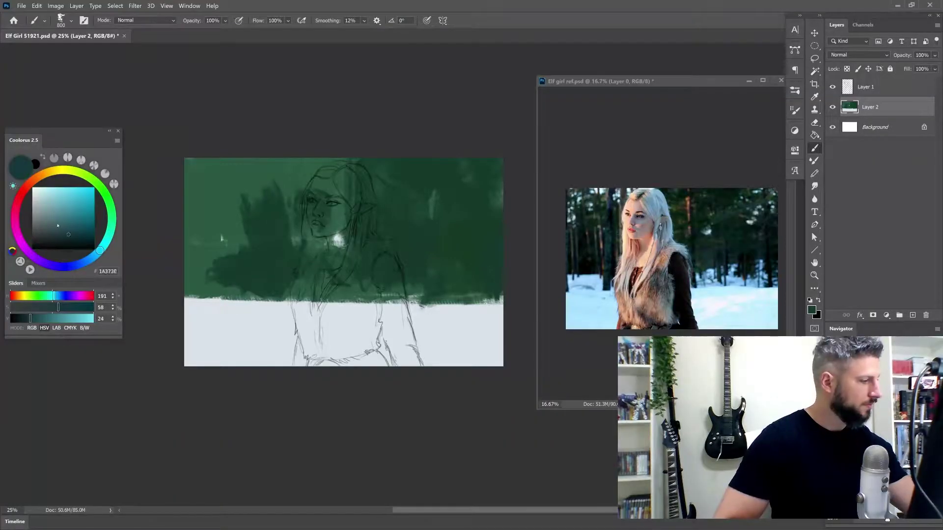
Step: Paint broad light teal-blue strokes across the snow foreground and along its edge below the forest
left_click(52, 199)
left_click_drag(186, 290, 293, 282)
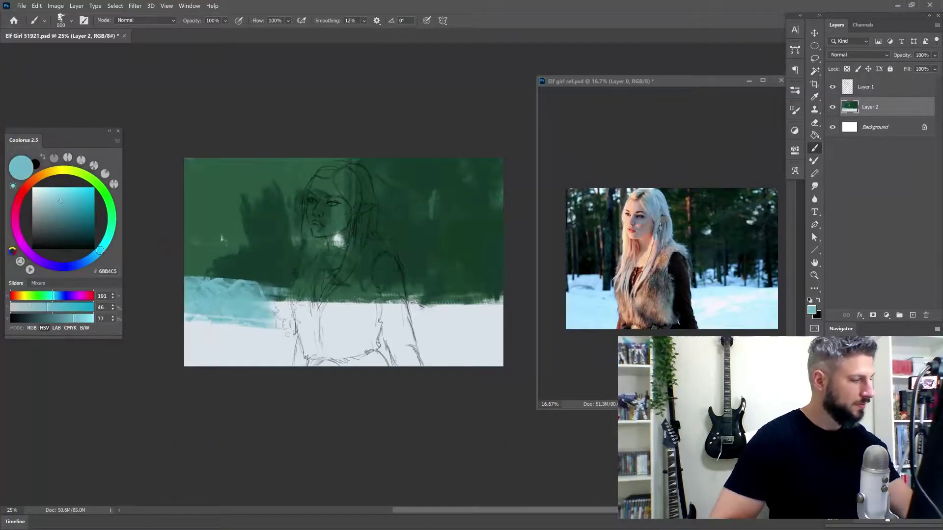
left_click_drag(295, 354, 501, 344)
mouse_move(378, 309)
left_mouse_down()
mouse_move(494, 292)
mouse_move(418, 292)
mouse_move(483, 299)
left_mouse_up()
Step: Paint a lavender-blue shadow band across the snow just beneath the forest edge, blending it with colours sampled from the canvas
left_click(81, 263)
left_click(61, 200)
left_click(466, 320, "alt")
left_click(458, 282, "alt")
mouse_move(290, 292)
left_mouse_down()
mouse_move(228, 283)
mouse_move(334, 304)
left_mouse_up()
Step: Darken the forest with near-black green tree masses on both sides of the figure
left_click(260, 245, "alt")
left_click_drag(236, 231, 241, 283)
left_click_drag(197, 214, 246, 192)
left_click(234, 249, "alt")
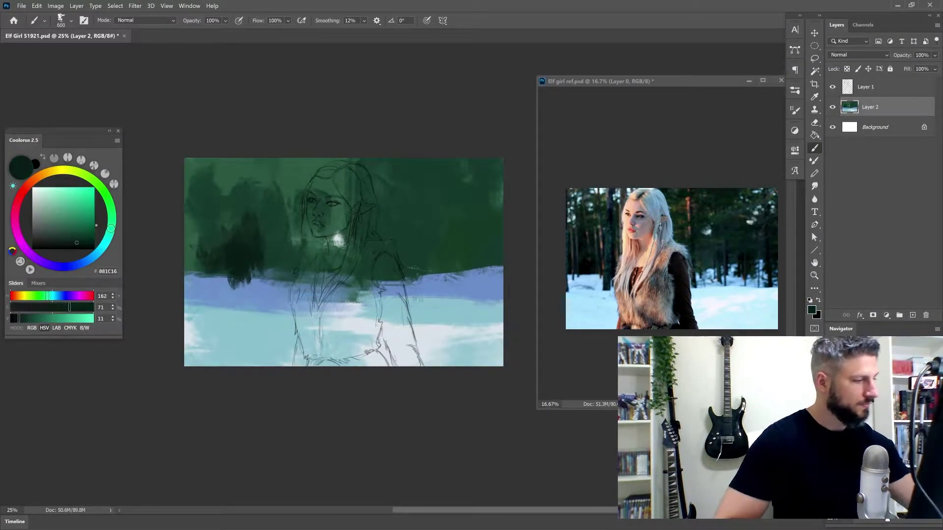
left_click_drag(451, 216, 481, 251)
Step: Cover the lower-right snow with light blue sampled from the painting, using a smaller brush
key("[")
key("[")
key("[")
key("[")
left_click(432, 341, "alt")
left_click(467, 337, "alt")
mouse_move(447, 327)
left_mouse_down()
mouse_move(484, 314)
mouse_move(420, 344)
left_mouse_up()
left_click_drag(442, 351, 412, 363)
Step: Add near-white snow streaks across the right foreground with the brush reduced to 175 px
left_click(430, 325, "alt")
key("[")
key("[")
key("[")
key("[")
key("[")
key("[")
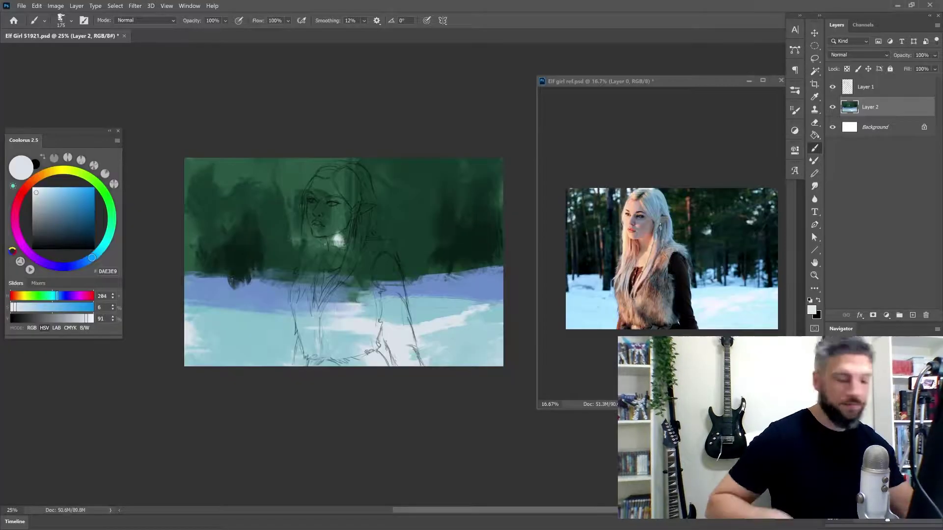
left_click_drag(426, 320, 406, 321)
left_click_drag(489, 310, 501, 318)
Step: Even out the lower foreground snow with sampled pale blue, switching brush presets for the blending strokes
left_click(202, 323, "alt")
right_click(242, 328)
double_click(287, 349)
left_click_drag(304, 329, 231, 353)
right_click(359, 339)
double_click(404, 349)
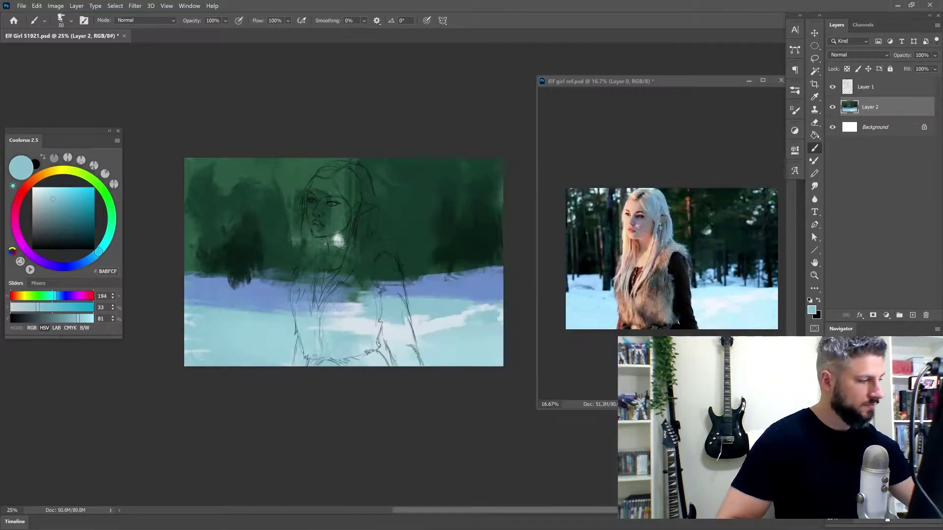
Step: Cover the light spot beneath the chin with forest green and paint pale sky gaps along the treetops left of the head
left_click(346, 253, "alt")
left_click_drag(344, 236, 334, 246)
left_click(344, 324, "alt")
mouse_move(233, 162)
left_mouse_down()
mouse_move(283, 178)
mouse_move(329, 166)
left_mouse_up()
left_click(248, 168, "alt")
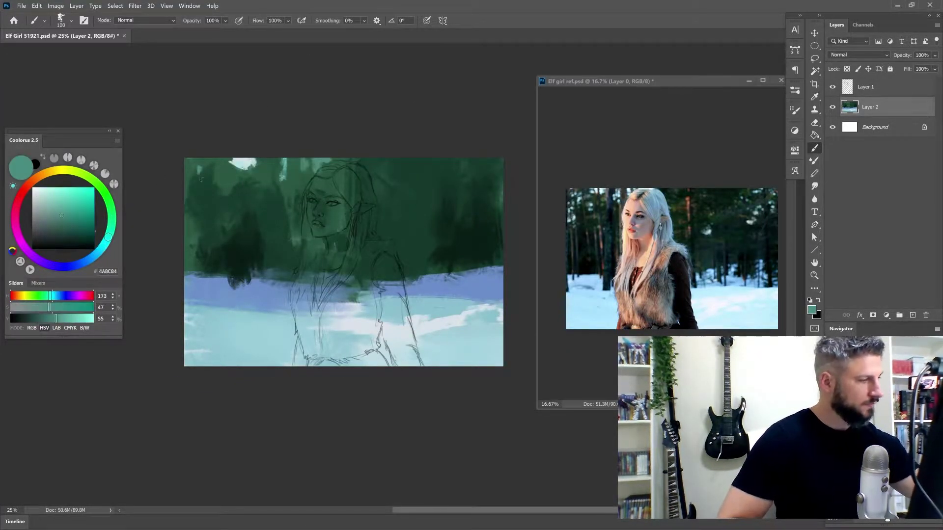
Step: Dab small pale sky gaps into the upper-left foliage with a smaller brush
key("[")
key("[")
key("[")
key("[")
left_click(241, 163, "alt")
left_click_drag(199, 181, 230, 187)
Step: Paint a tall orange-brown pine trunk with a dark side branch right of the head, using colours sampled from the reference photo
left_click(609, 211, "alt")
key("[")
key("[")
key("[")
key("[")
mouse_move(396, 175)
left_mouse_down()
mouse_move(401, 263)
mouse_move(400, 181)
mouse_move(383, 169)
left_mouse_up()
left_click(680, 260, "alt")
left_click(610, 221, "alt")
left_click(609, 206, "alt")
Step: Paint dark foliage in the upper-right forest with colours sampled from the trunk and nearby trees
left_click(396, 182, "alt")
left_click(400, 236, "alt")
left_click(452, 231, "alt")
left_click_drag(421, 167, 461, 184)
Step: Paint a blue-grey distant area into the forest right of the trunk using reference colours, and dab a bright patch above it
left_click(717, 236, "alt")
left_click(736, 255, "alt")
left_click(739, 261, "alt")
key("]")
key("]")
key("]")
key("]")
key("]")
key("]")
key("]")
key("]")
key("]")
mouse_move(422, 238)
left_mouse_down()
mouse_move(419, 265)
mouse_move(435, 284)
mouse_move(461, 284)
left_mouse_up()
left_click(244, 159, "alt")
left_click(423, 225)
Step: Paint thin dark trunks reaching down into the snow on the right side with a small brush
left_click(449, 264, "alt")
key("[")
key("[")
key("[")
key("[")
key("[")
key("[")
key("[")
key("[")
key("[")
left_click_drag(494, 253, 496, 302)
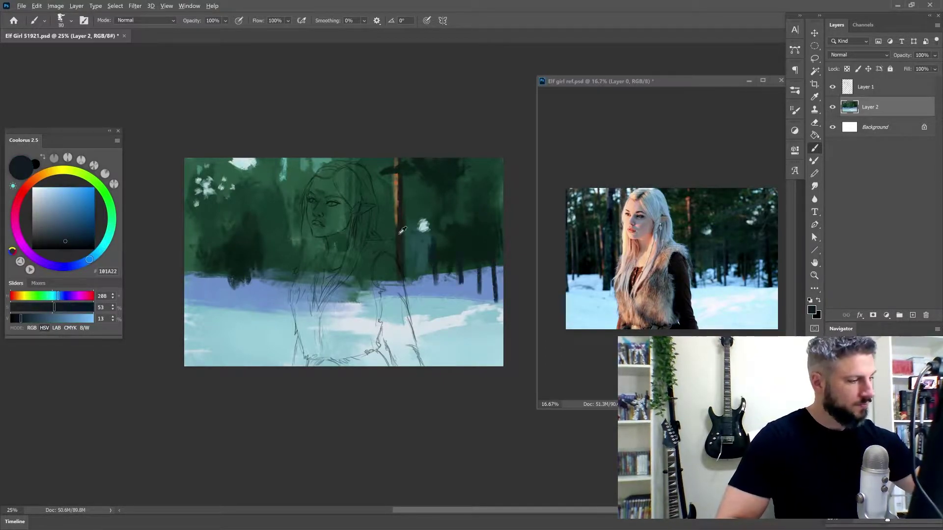
Step: Dab pale sky gaps into the foliage near the upper-right corner and right edge
left_click(423, 225, "alt")
left_click_drag(476, 169, 486, 164)
left_click_drag(499, 191, 499, 201)
Step: Lighten the shadow band on the left snow with pale periwinkle strokes at 250 px
left_click(221, 285, "alt")
key("]")
key("]")
key("]")
key("]")
key("]")
key("]")
mouse_move(245, 279)
left_mouse_down()
mouse_move(221, 284)
mouse_move(257, 300)
left_mouse_up()
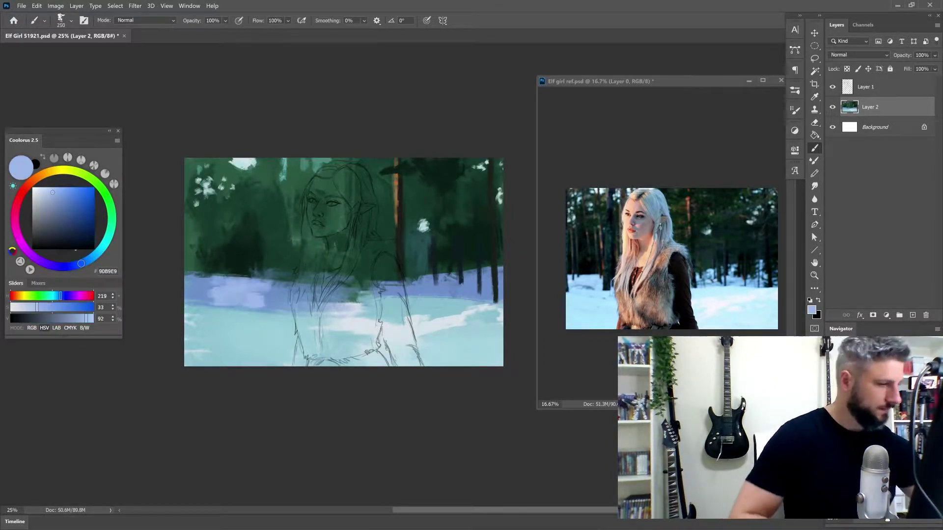
Step: Paint vertical pine trunks through the forest left of the face, reselecting the textured painting brush and sampling nearby colours
left_click(474, 249, "alt")
left_click_drag(299, 252, 301, 156)
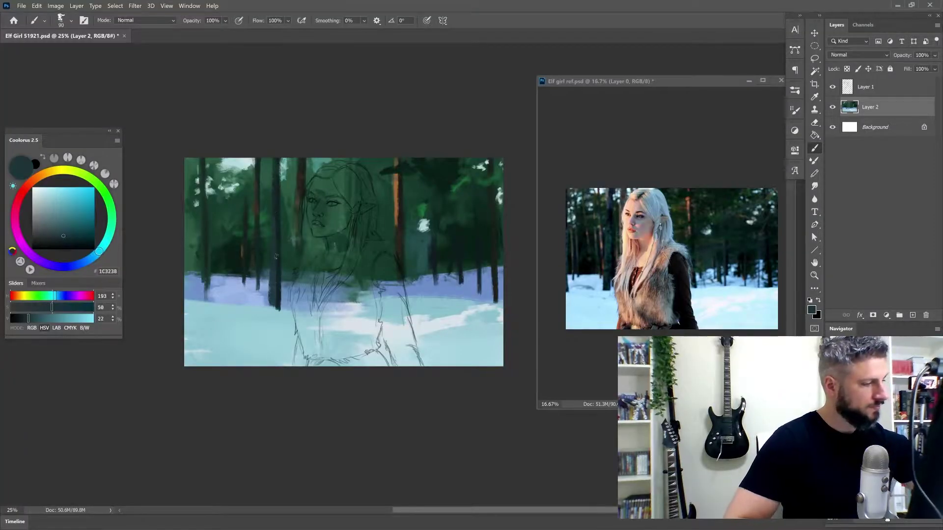
right_click(259, 221)
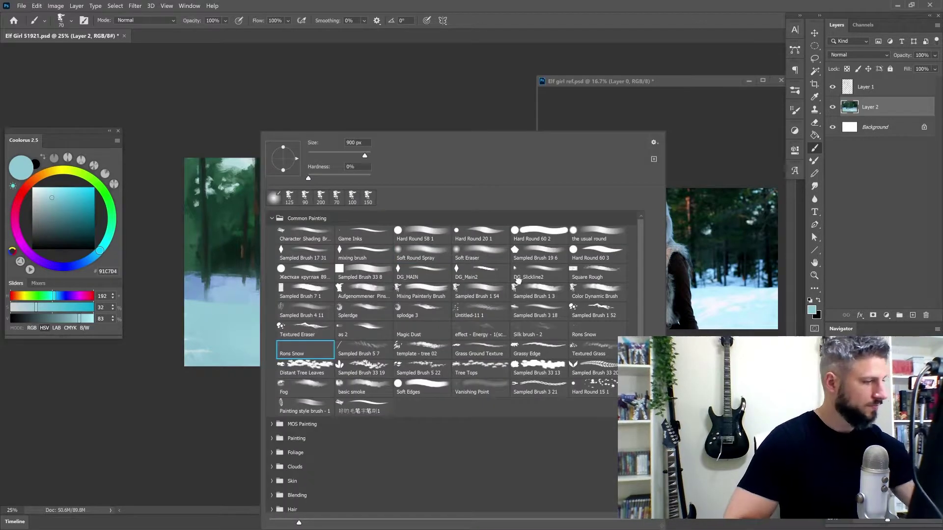
double_click(514, 275)
left_click(217, 246, "alt")
mouse_move(225, 284)
left_mouse_down()
mouse_move(217, 213)
mouse_move(225, 159)
mouse_move(241, 161)
left_mouse_up()
left_click(243, 221, "alt")
left_click(245, 170, "alt")
left_click(287, 196, "alt")
left_click_drag(289, 214, 289, 190)
Step: Enlarge the brush and paint sampled dark green over the forest area behind the head
key("bracketright")
key("bracketright")
key("bracketright")
key("bracketright")
key("bracketright")
key("bracketright")
key("bracketright")
left_click(380, 187, "alt")
left_click_drag(385, 189, 349, 164)
Step: Paint a dark tree trunk along the left canvas edge down into the snow with a 90 px brush
left_click(211, 314, "alt")
key("bracketleft")
key("bracketleft")
key("bracketleft")
key("bracketleft")
key("bracketleft")
left_click(191, 246, "alt")
left_click_drag(189, 299, 185, 189)
left_click(191, 275, "alt")
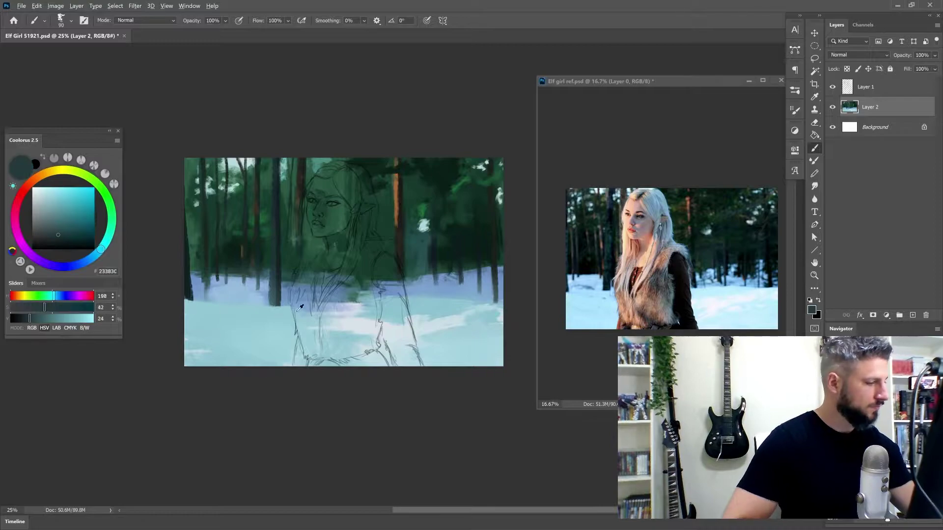
Step: Paint a short band over the far-left snow bank beside the edge trunk using colours sampled from the snow
left_click(201, 306, "alt")
left_click(91, 259)
left_click_drag(91, 259, 99, 251)
left_click(201, 287, "alt")
left_click_drag(196, 291, 211, 292)
Step: Enlarge the brush to 200 px and smooth the left foreground snow with sampled pale blue
left_click(278, 325, "alt")
key("bracketright")
key("bracketright")
key("bracketright")
key("bracketright")
key("bracketright")
key("bracketright")
key("bracketright")
key("bracketright")
key("bracketright")
key("bracketright")
key("bracketright")
key("bracketright")
key("bracketright")
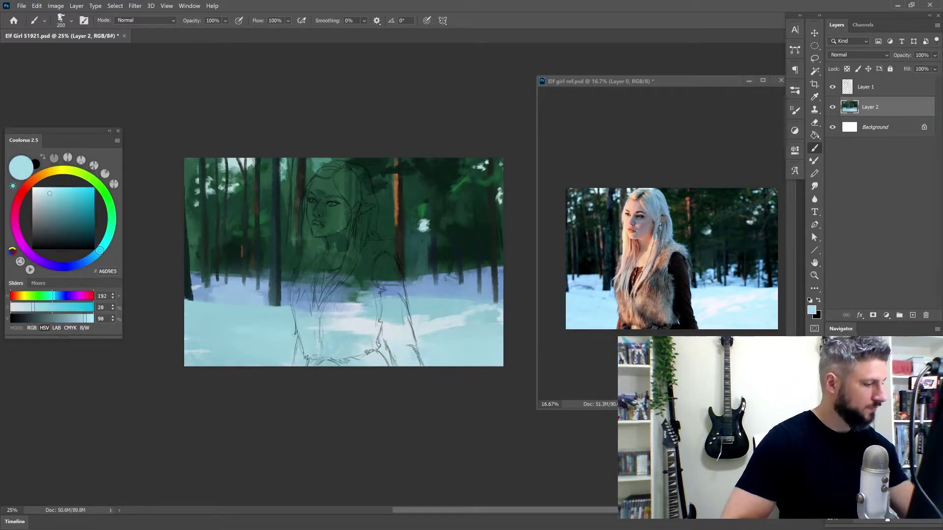
left_click_drag(235, 322, 278, 361)
Step: Reduce the brush and paint narrow vertical trunks in the forest to the right of the figure with sampled dark tones
key("bracketleft")
key("bracketleft")
key("bracketleft")
key("bracketleft")
key("bracketleft")
key("bracketleft")
key("bracketleft")
key("bracketleft")
key("bracketleft")
key("bracketleft")
key("bracketleft")
key("bracketleft")
key("bracketleft")
key("bracketleft")
key("bracketleft")
key("bracketleft")
left_click(397, 221, "alt")
left_click(396, 211, "alt")
left_click(433, 246, "alt")
left_click_drag(432, 265, 433, 199)
left_click_drag(458, 260, 457, 237)
Step: Enlarge the brush and darken the forest floor near the canvas's right edge with a sampled forest colour
key("bracketright")
key("bracketright")
key("bracketright")
key("bracketright")
key("bracketright")
key("bracketright")
key("bracketright")
key("bracketright")
key("bracketright")
key("bracketright")
left_click(466, 236, "alt")
left_click_drag(486, 266, 499, 273)
Step: Sample nearby forest tones and paint a vertical stroke through the trees beside the figure's shoulder
left_click(472, 230, "alt")
left_click(451, 231, "alt")
left_click(442, 221, "alt")
left_click(413, 246, "alt")
left_click_drag(417, 253, 413, 182)
Step: Sample the snow-shadow blue and paint over the base of the far-right trees with a smaller brush
key("bracketleft")
key("bracketleft")
key("bracketleft")
key("bracketleft")
key("bracketleft")
key("bracketleft")
key("bracketleft")
left_click(440, 292, "alt")
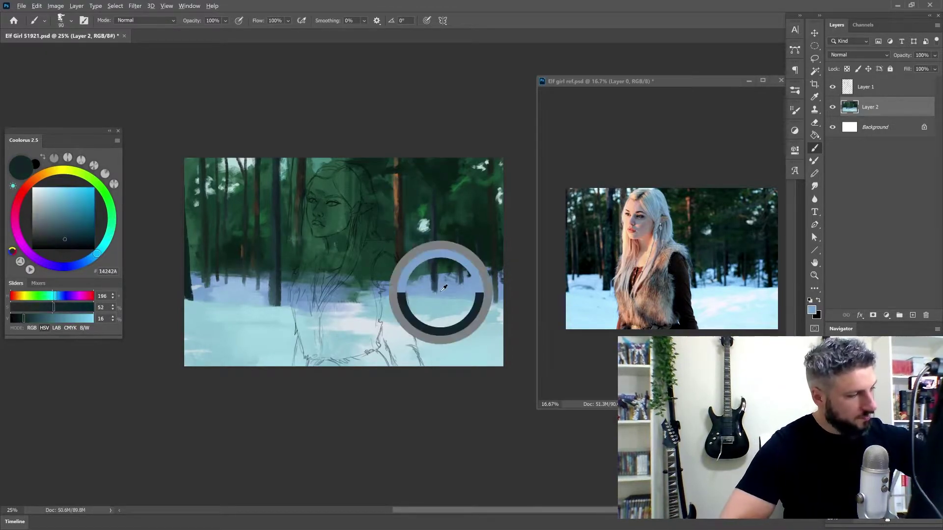
left_click_drag(481, 269, 481, 294)
left_click(484, 266, "alt")
key("bracketright")
key("bracketright")
mouse_move(486, 295)
left_mouse_down()
mouse_move(500, 300)
mouse_move(452, 284)
mouse_move(413, 246)
left_mouse_up()
left_click(417, 265, "alt")
key("ctrl+z")
Step: Paint sampled light blue along the snow below the right-hand trees with a 70 px brush
left_click(427, 277, "alt")
left_click(454, 293, "alt")
key("bracketleft")
key("bracketleft")
left_click_drag(444, 295, 471, 295)
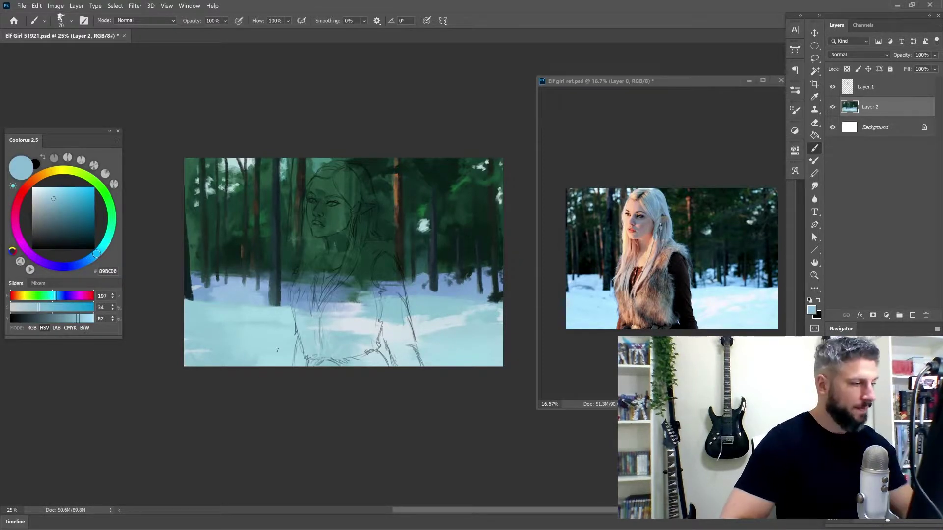
Step: Add a layer between the background painting and the line art and block in the elf's silhouette with flat grey-blue
left_click(457, 307, "alt")
left_click(320, 164, "alt")
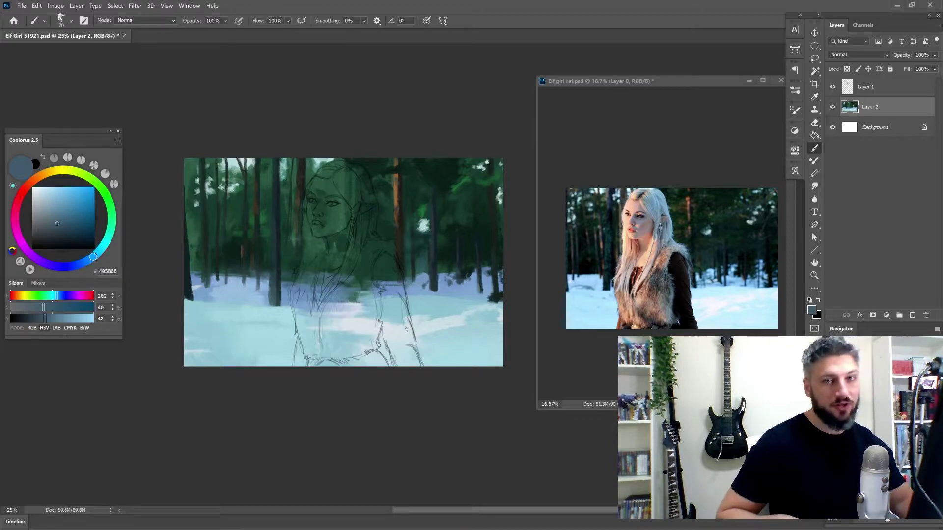
left_click(913, 315)
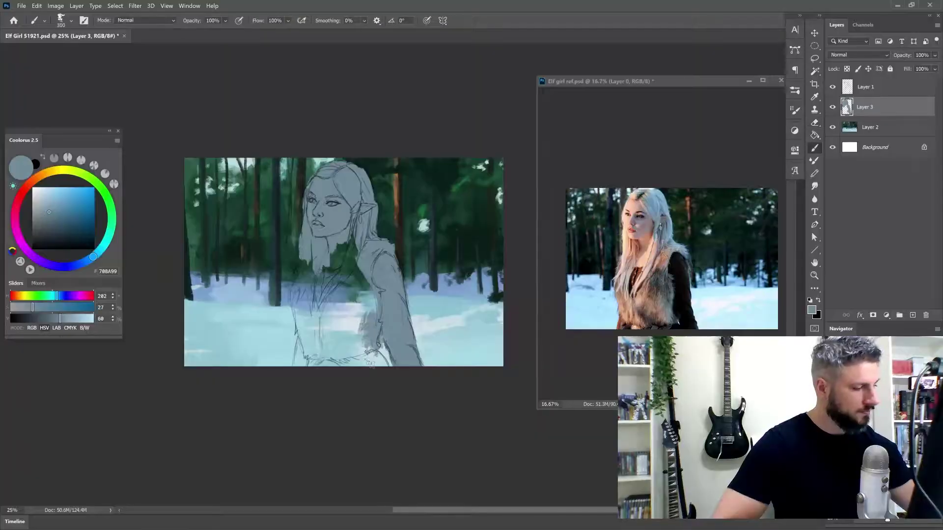
left_click_drag(373, 256, 354, 364)
left_click_drag(300, 235, 319, 363)
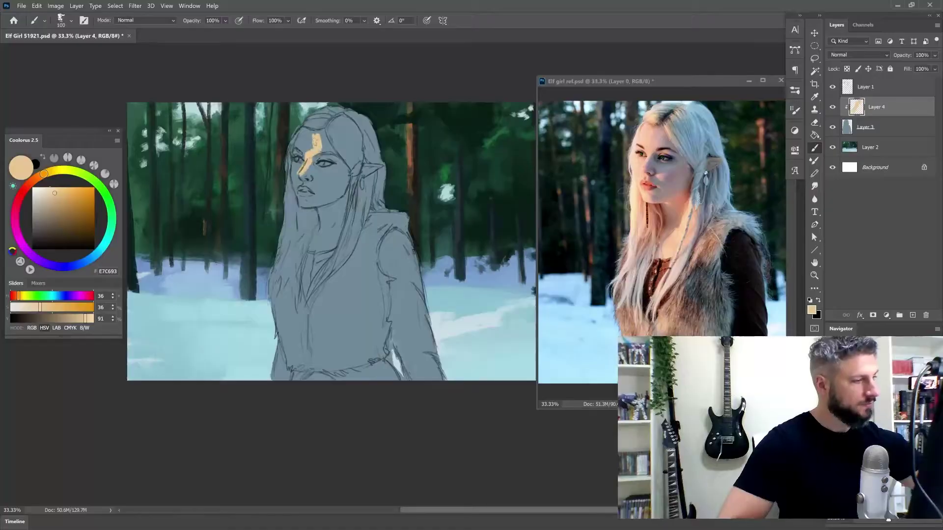
Step: Paint warm peach light shapes on the forehead, nose, cheek and hairline on the clipped layer
left_click_drag(317, 131, 295, 176)
mouse_move(317, 179)
left_mouse_down()
mouse_move(325, 186)
mouse_move(302, 188)
mouse_move(305, 203)
left_mouse_up()
left_click_drag(335, 143, 340, 151)
left_click_drag(340, 116, 299, 128)
Step: Enlarge the brush and extend the warm peach light down the left-hand hair toward the chest
key("bracketright")
key("bracketright")
key("bracketright")
key("bracketright")
key("bracketright")
mouse_move(295, 135)
left_mouse_down()
mouse_move(279, 285)
mouse_move(290, 263)
left_mouse_up()
Step: Merge the clipped light layer into the grey-blue silhouette layer
left_click(290, 294, "alt")
right_click(890, 126)
left_click(766, 375)
Step: Paint sampled warm light onto the hair strand falling beside the neck with a 150 px brush
left_click(294, 300, "alt")
left_click(290, 245, "alt")
key("bracketleft")
key("bracketleft")
key("bracketleft")
key("bracketleft")
mouse_move(344, 206)
left_mouse_down()
mouse_move(315, 250)
mouse_move(334, 256)
left_mouse_up()
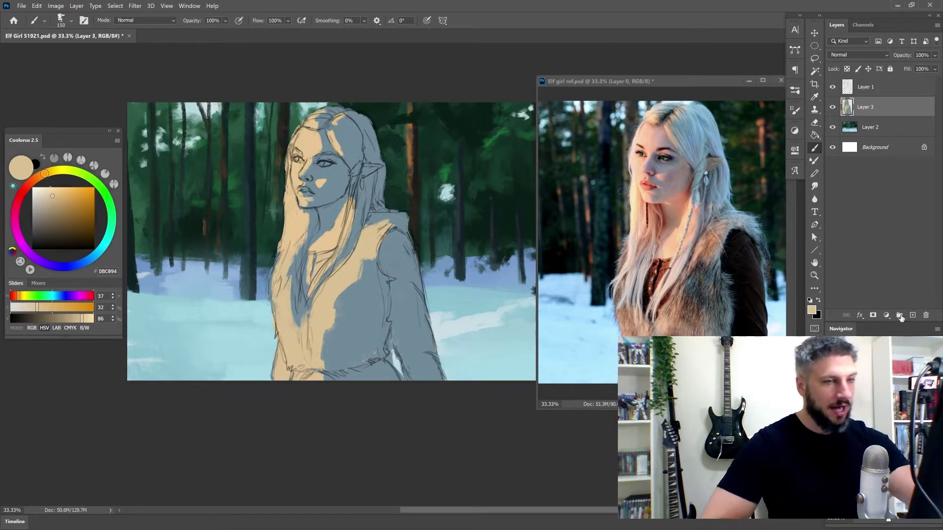
Step: Switch to the reference photo, add a layer, and temporarily mark the shadowed part of the fur vest in light blue
key("ctrl+Tab")
left_click(912, 315)
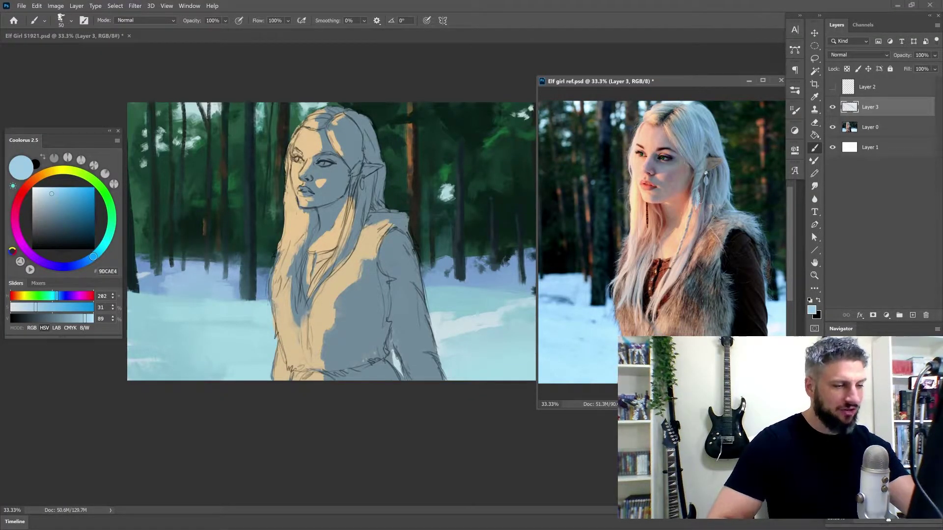
mouse_move(679, 315)
left_mouse_down()
mouse_move(691, 270)
mouse_move(714, 260)
mouse_move(723, 297)
mouse_move(700, 323)
left_mouse_up()
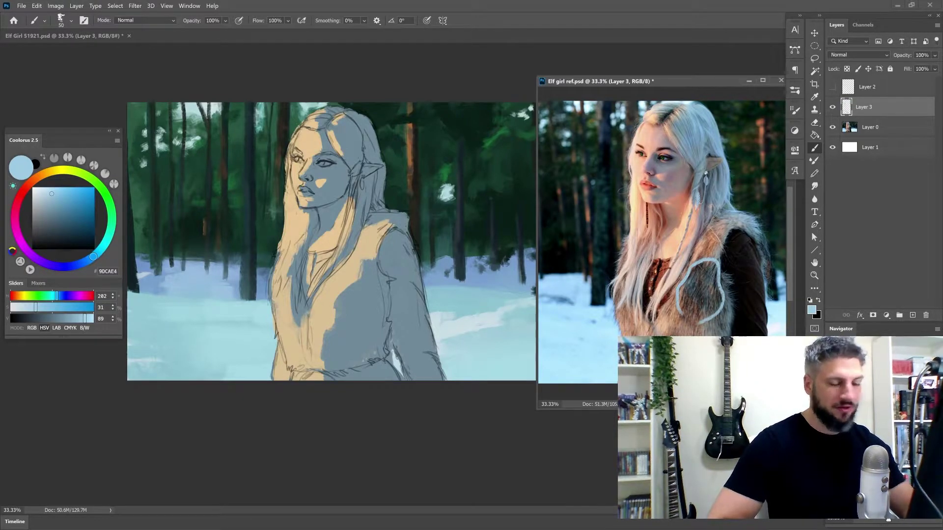
key("ctrl+z")
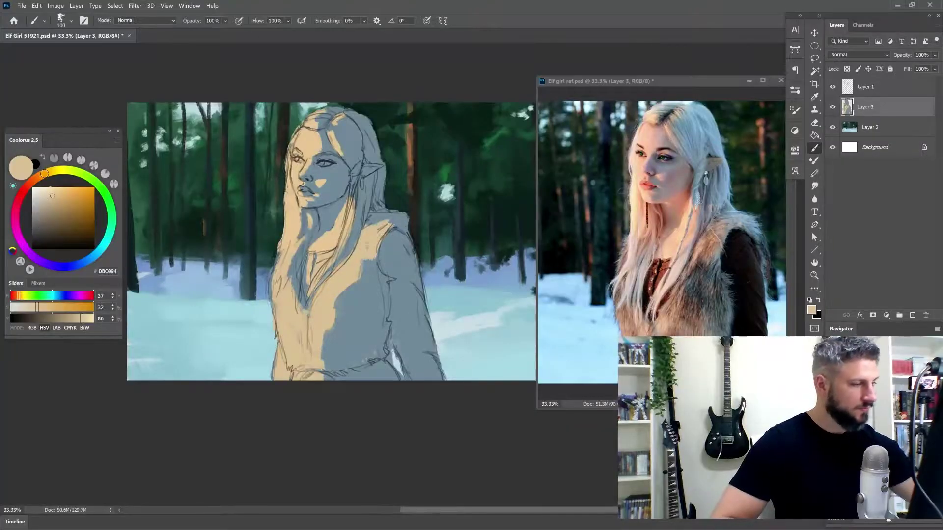
Step: Extend the warm light across the vest's lower front and add dark slate-blue accents along the figure's folds with a smaller brush
left_click(325, 329, "alt")
mouse_move(326, 342)
left_mouse_down()
mouse_move(337, 319)
mouse_move(346, 376)
left_mouse_up()
key("bracketleft")
key("bracketleft")
key("bracketleft")
left_click_drag(278, 258, 273, 292)
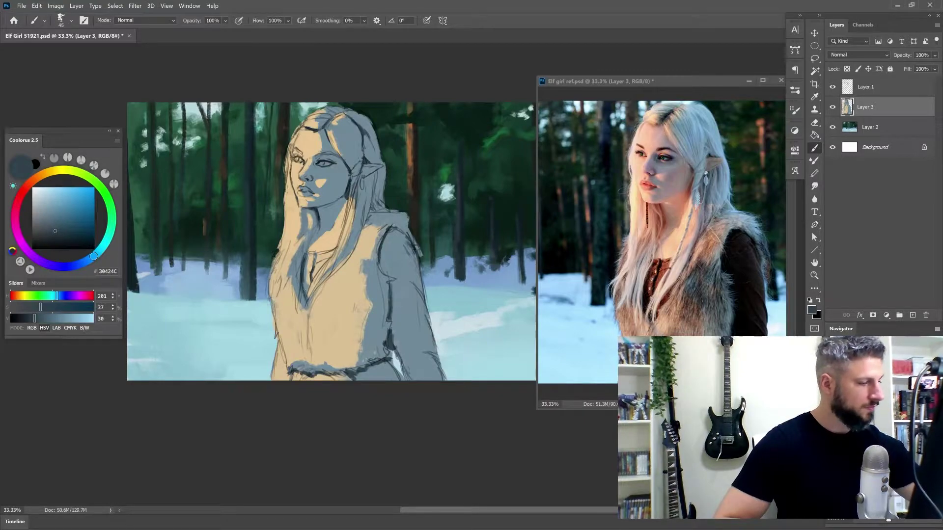
Step: Hide and show the line art layer to check how the light and shadow block-in reads without it
key("bracketleft")
key("bracketright")
key("bracketright")
key("bracketright")
left_click(832, 87)
left_click(832, 87)
left_click(833, 87)
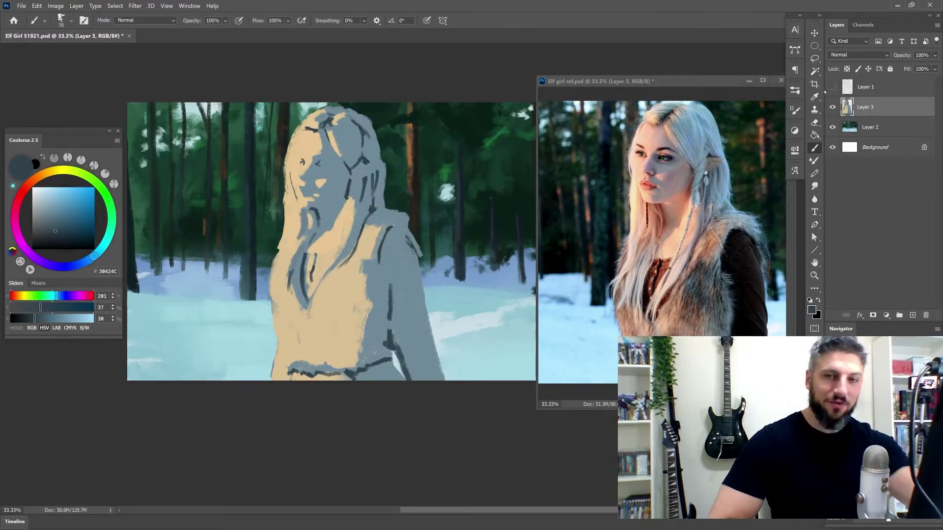
left_click(832, 86)
left_click(833, 87)
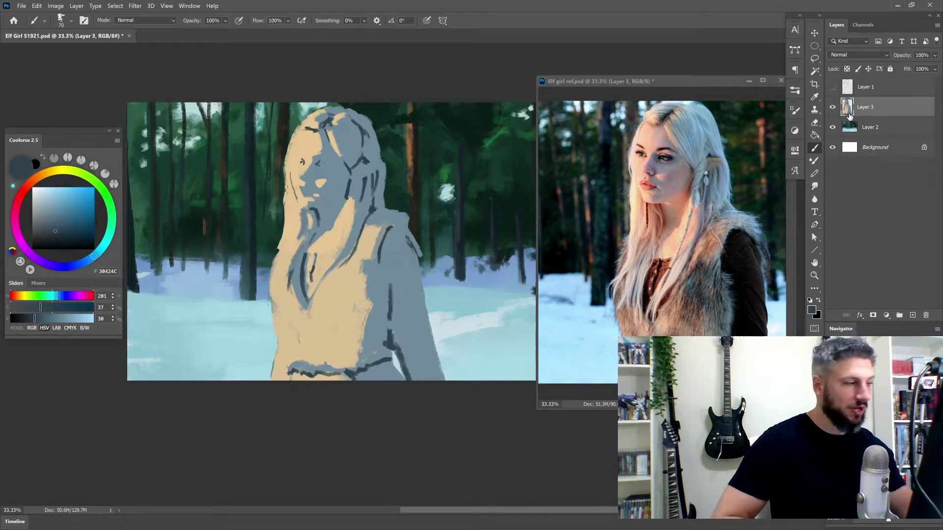
left_click(834, 88)
Step: Add a layer above the figure block-in, glaze muted red over the ear and cheek, and reduce the brush to 80 px
key("ctrl+shift+alt+n")
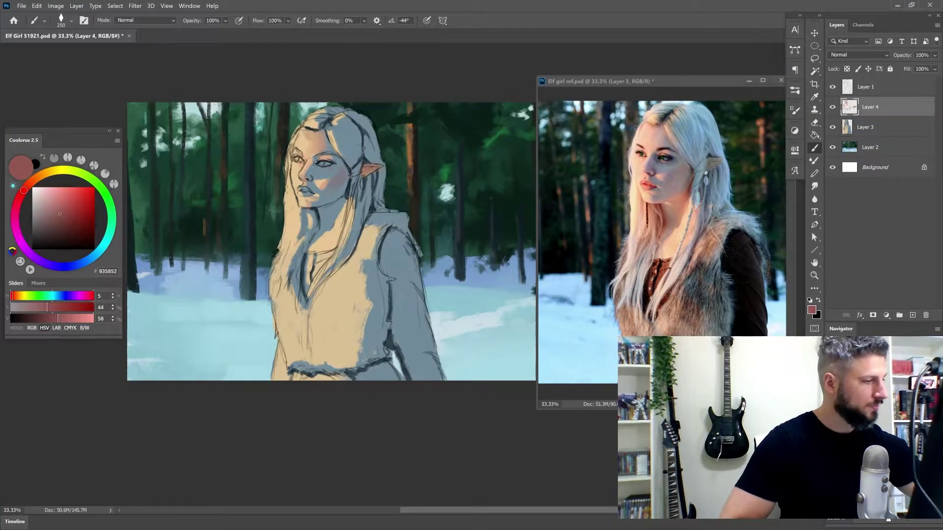
key("bracketleft")
key("bracketleft")
key("bracketleft")
key("bracketleft")
key("bracketleft")
key("bracketleft")
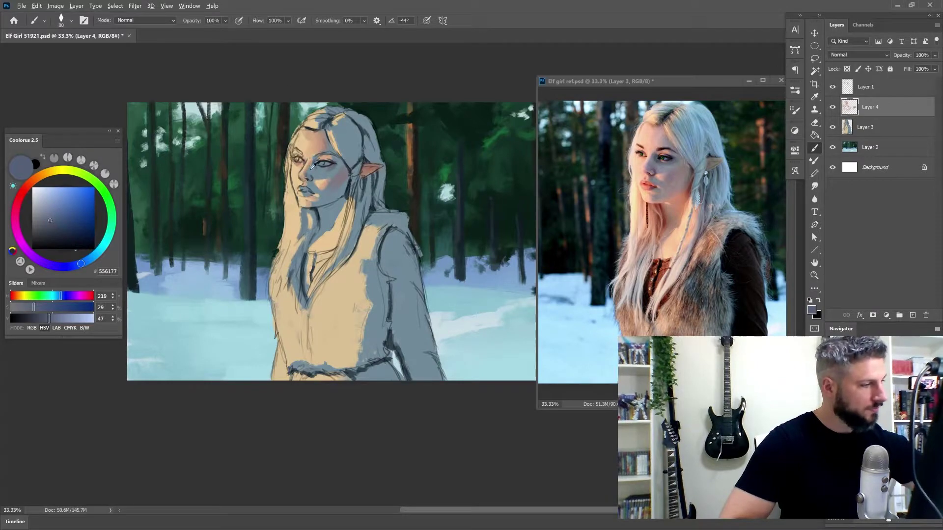
Step: Enlarge the brush to 175 px and tint the neck and facial shadows with muted skin tones
key("bracketright")
key("bracketright")
key("bracketright")
key("bracketright")
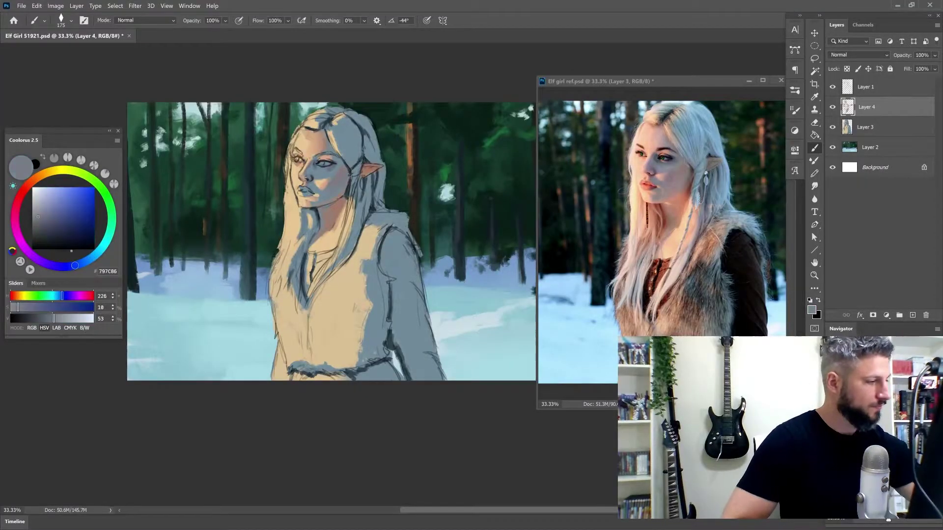
Step: Reduce the brush to 90 px and colour the lips with a muted red
key("bracketleft")
key("bracketleft")
key("bracketleft")
key("bracketleft")
key("bracketleft")
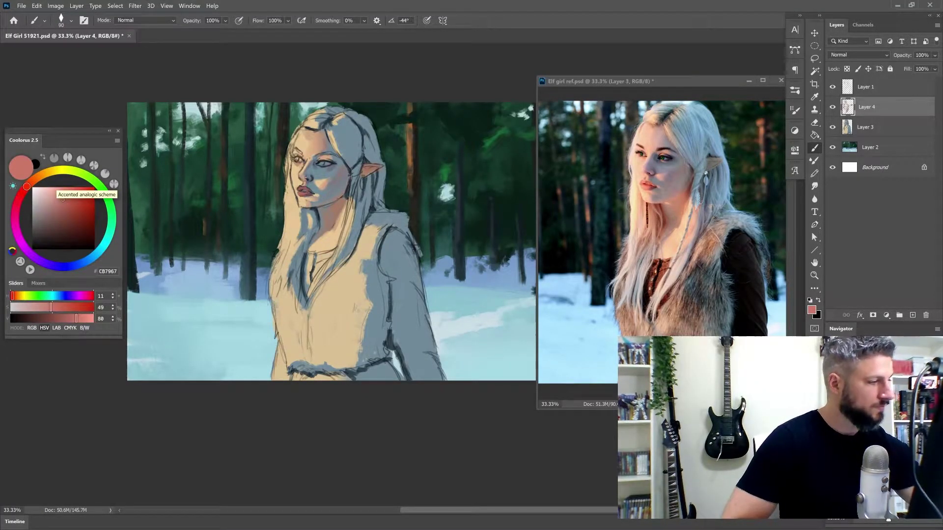
Step: Enlarge the brush and blend sampled skin tones over the neck and jaw shadow
key("bracketright")
key("bracketright")
key("bracketright")
key("bracketright")
left_click(319, 221, "alt")
left_click_drag(298, 207, 309, 229)
left_click(307, 221, "alt")
left_click(295, 214, "alt")
Step: Mix a light warm tone and, with a smaller brush, tint the sunlit hair beside the face and over the shoulder
left_click(46, 172)
left_click(47, 187)
key("bracketleft")
key("bracketleft")
key("bracketleft")
key("bracketleft")
key("bracketleft")
key("bracketleft")
left_click_drag(289, 201, 282, 249)
left_click_drag(289, 148, 286, 173)
left_click(290, 236, "alt")
left_click(295, 216, "alt")
left_click(287, 229, "alt")
Step: Blend sampled cool and warm tones into the shaded hair falling by the far shoulder, ending at an 80 px brush
key("bracketright")
left_click(273, 212, "alt")
left_click(378, 216, "alt")
left_click(432, 265, "alt")
mouse_move(376, 199)
left_mouse_down()
mouse_move(382, 210)
mouse_move(360, 203)
mouse_move(369, 206)
left_mouse_up()
left_click(366, 206, "alt")
key("bracketright")
key("bracketright")
key("bracketright")
key("bracketright")
left_click(364, 202, "alt")
key("bracketleft")
key("bracketleft")
left_click(319, 185, "alt")
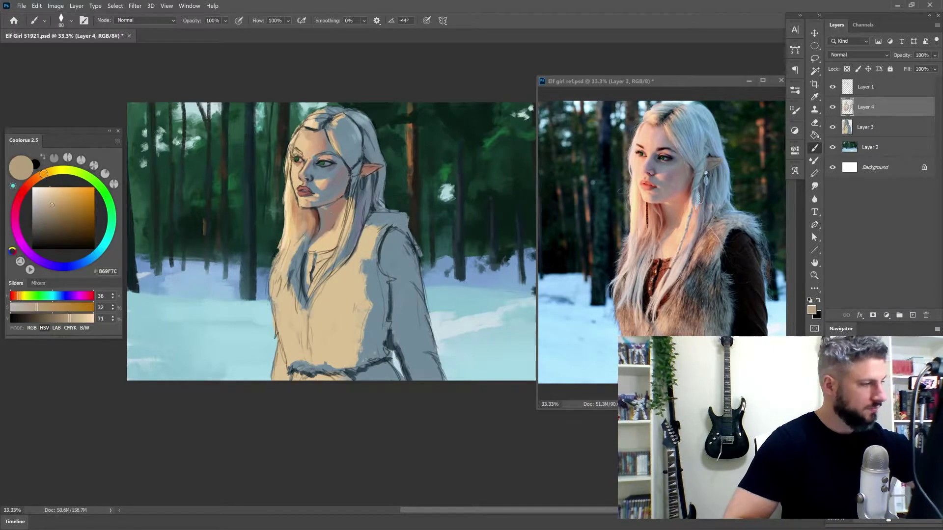
Step: Enlarge the brush and blend sampled tones across the shaded cheek between ear and eye
key("bracketright")
key("bracketright")
key("bracketright")
key("bracketright")
left_click(349, 173, "alt")
mouse_move(348, 174)
left_mouse_down()
mouse_move(341, 191)
mouse_move(326, 178)
left_mouse_up()
left_click(346, 184, "alt")
left_click(339, 177, "alt")
left_click(333, 173, "alt")
key("bracketleft")
key("bracketleft")
left_click(344, 169, "alt")
Step: Refine the shadow around the eye and cheek with dabs of colours sampled from the face
left_click(345, 165)
left_click(334, 158, "alt")
left_click(330, 167, "alt")
left_click(318, 177)
left_click(318, 178, "alt")
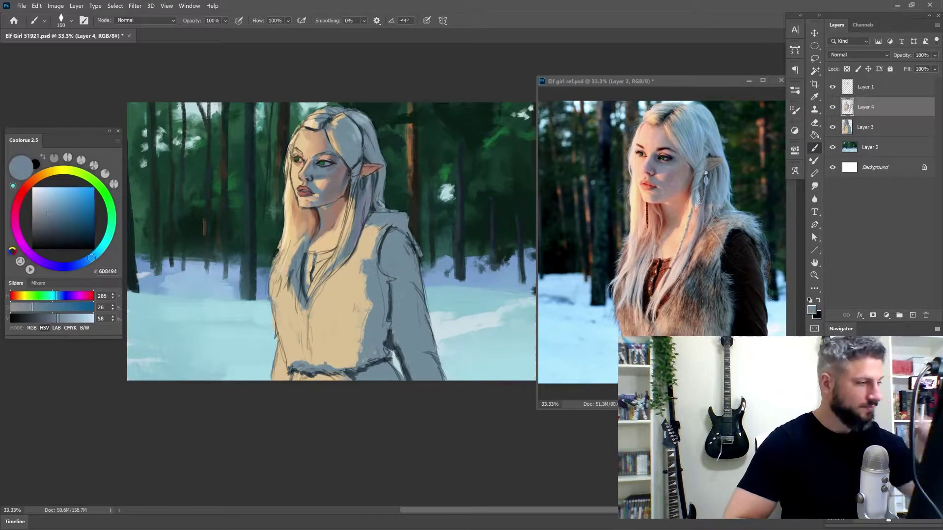
left_click(316, 171, "alt")
left_click(322, 165, "alt")
key("bracketleft")
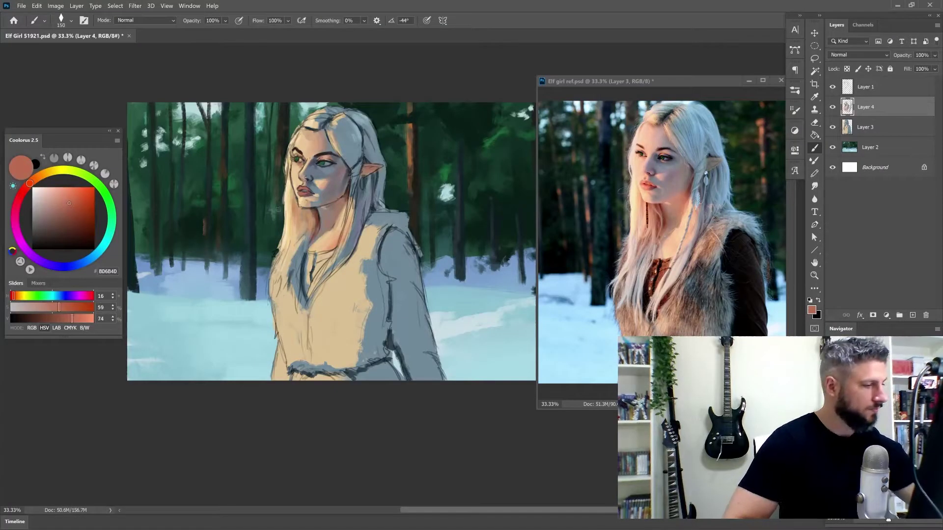
Step: Glaze a cool blue over the shadowed hair strands falling on the chest
left_click(301, 255, "alt")
left_click_drag(300, 257, 294, 294)
left_click(334, 287, "alt")
left_click(291, 229, "alt")
left_click(355, 252, "alt")
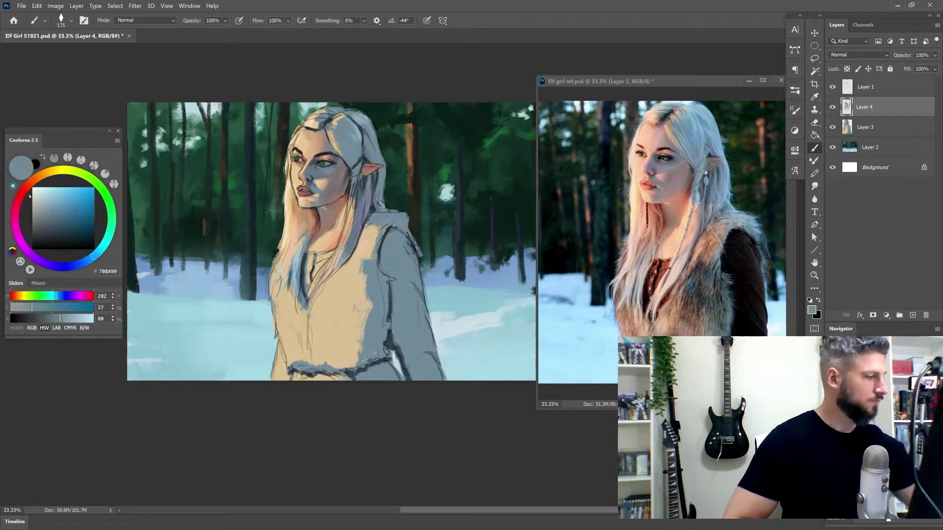
Step: Reduce the brush to 125 px and blend sampled tones through the neck and surrounding hair
left_click(373, 265, "alt")
key("]")
key("[")
key("[")
left_click(354, 216, "alt")
left_click(322, 221, "alt")
left_click(324, 186, "alt")
left_click(276, 253, "alt")
Step: Sample the undershirt and fur colours from the reference and glaze brown fur tones over the vest with a large brush
left_click(658, 268, "alt")
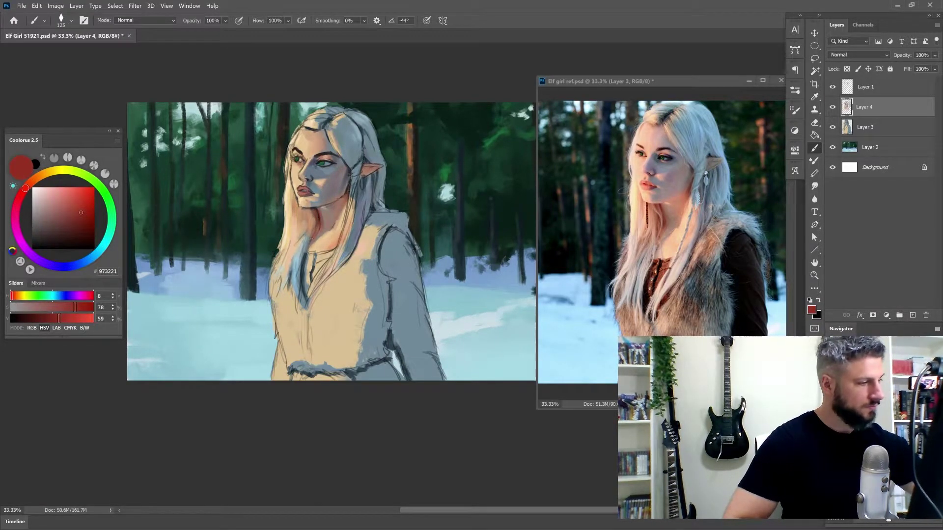
left_click(634, 314, "alt")
key("]")
key("]")
key("]")
key("]")
key("]")
key("]")
key("]")
key("]")
mouse_move(361, 339)
left_mouse_down()
mouse_move(359, 280)
mouse_move(373, 236)
mouse_move(361, 246)
left_mouse_up()
left_click(374, 299, "alt")
left_click(364, 245, "alt")
left_click(364, 269, "alt")
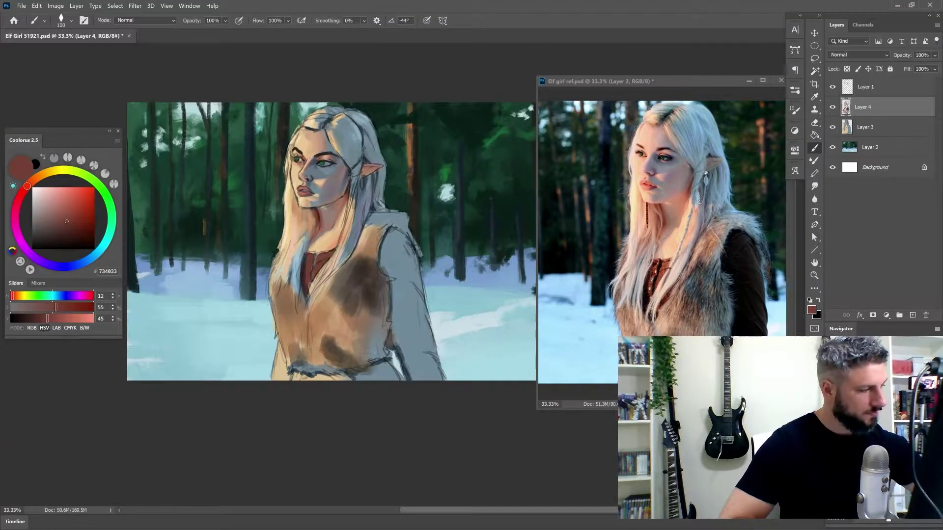
Step: Paint the undershirt opening muted red and tint the fur trim on the shaded shoulder
left_click_drag(328, 277, 311, 301)
key("bracketright")
key("bracketright")
key("bracketright")
key("bracketright")
key("bracketright")
left_click(374, 236, "alt")
left_click(393, 218, "alt")
left_click_drag(406, 215, 418, 238)
Step: Sample the dark sleeve colour from the reference and fill the shaded sleeve with dark brown
left_click(744, 265, "alt")
left_click(747, 285, "alt")
mouse_move(415, 378)
left_mouse_down()
mouse_move(397, 338)
mouse_move(388, 236)
mouse_move(428, 373)
left_mouse_up()
key("bracketright")
key("bracketright")
left_click(744, 261, "alt")
left_click_drag(407, 256, 419, 287)
left_click_drag(408, 238, 437, 377)
left_click(413, 354, "alt")
left_click(410, 299, "alt")
Step: Darken the area below the vest hem and define the vest edge and shoulder fur against the dark sleeve
left_click_drag(385, 250, 383, 275)
left_click_drag(397, 373, 353, 371)
left_click(361, 373, "alt")
mouse_move(379, 325)
left_mouse_down()
mouse_move(383, 351)
mouse_move(370, 353)
mouse_move(388, 295)
left_mouse_up()
left_click(314, 371, "alt")
left_click_drag(388, 226, 412, 245)
left_click(405, 223, "alt")
Step: Paint darker brown fur patches across the lower vest using colours sampled from it
left_click(339, 344, "alt")
key("bracketleft")
key("bracketleft")
mouse_move(336, 366)
left_mouse_down()
mouse_move(289, 368)
mouse_move(290, 358)
left_mouse_up()
left_click(334, 346, "alt")
left_click(314, 344, "alt")
left_click(353, 285, "alt")
key("bracketright")
key("bracketright")
left_click_drag(329, 334, 356, 344)
left_click(369, 373, "alt")
Step: Colour the sunlit sleeve reddish brown and carry a dark red-brown along the waist with a smaller brush
left_click_drag(295, 314, 280, 379)
left_click(28, 186)
left_click(66, 231)
key("bracketleft")
key("bracketleft")
key("bracketleft")
key("bracketleft")
key("bracketleft")
key("bracketleft")
left_click(282, 363, "alt")
mouse_move(279, 346)
left_mouse_down()
mouse_move(275, 379)
mouse_move(345, 381)
left_mouse_up()
Step: Work sampled browns into the belt at the waist and enlarge the brush to 250 px
left_click(288, 368, "alt")
left_click(363, 374, "alt")
left_click(319, 366, "alt")
left_click(315, 377, "alt")
left_click(353, 366, "alt")
key("bracketright")
key("bracketright")
key("bracketright")
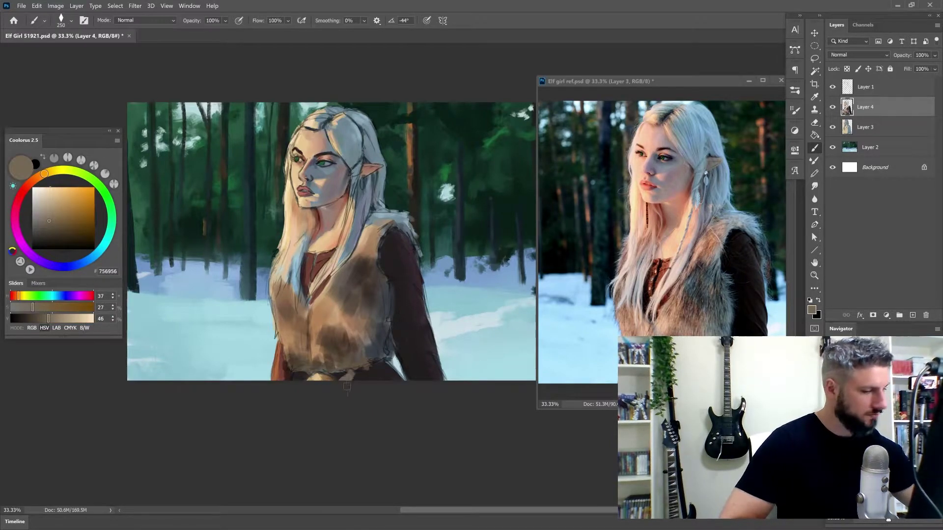
left_click(290, 332, "alt")
left_click(290, 332, "alt")
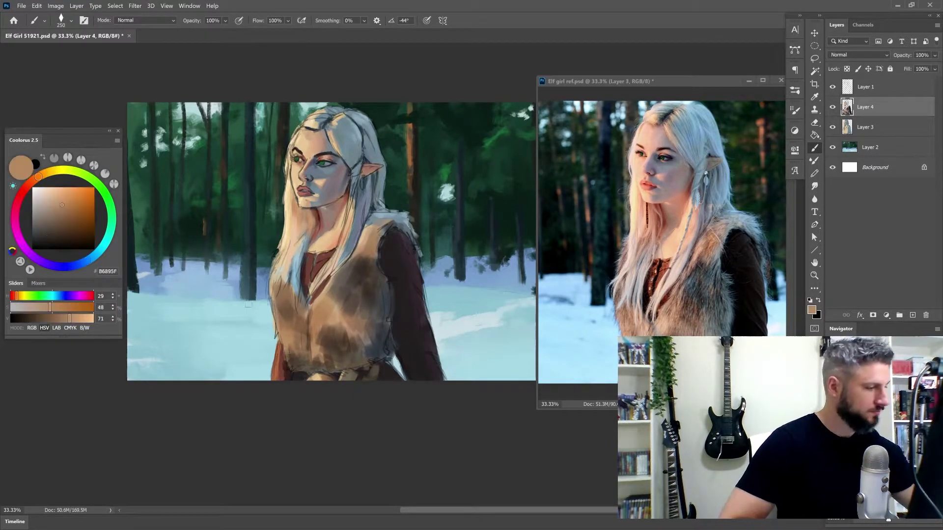
Step: Reduce the brush to 150 px, paint the vest's far shoulder behind the sunlit hair and sample the face tones
left_click(288, 295, "alt")
key("bracketleft")
key("bracketleft")
key("bracketleft")
left_click_drag(281, 230, 276, 258)
left_click(280, 238, "alt")
key("e")
key("b")
left_click(293, 181, "alt")
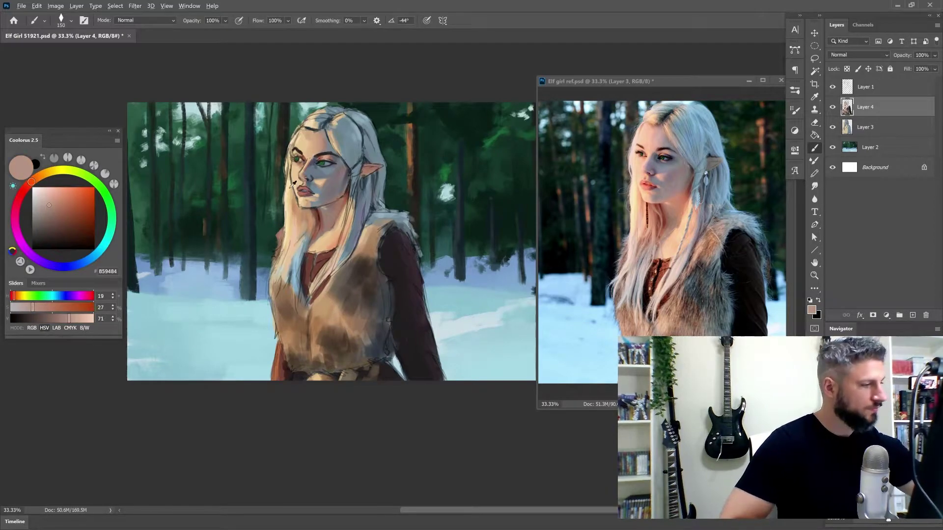
left_click(293, 180, "alt")
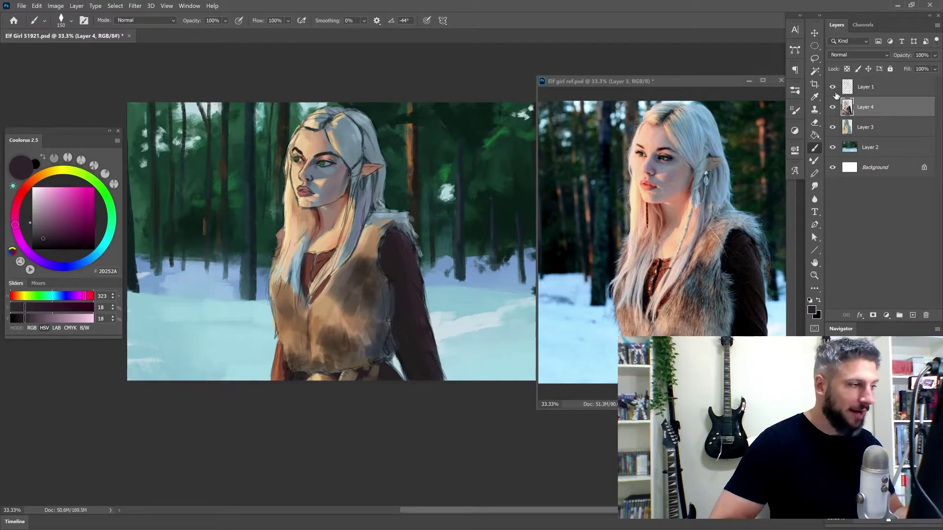
Step: Hide and show the line art layer to check how the local colours read without it
left_click(833, 87)
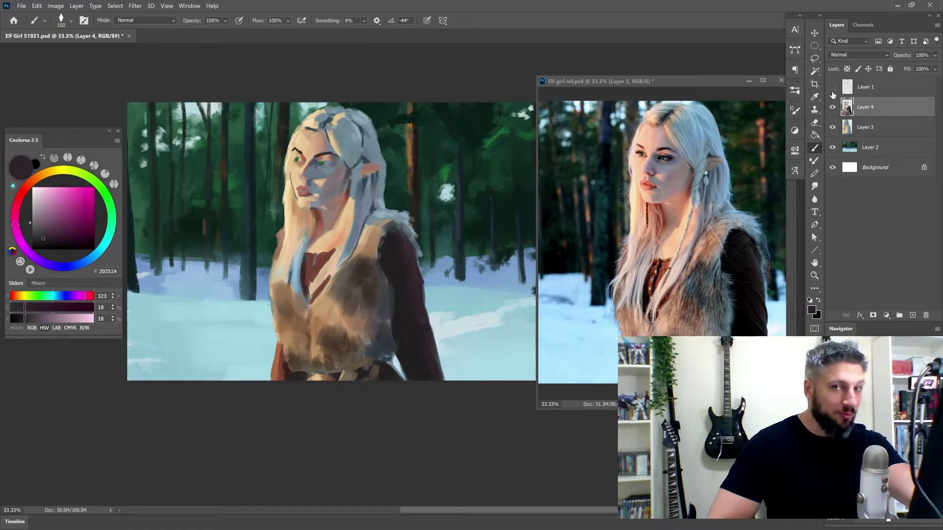
left_click(832, 88)
left_click(833, 89)
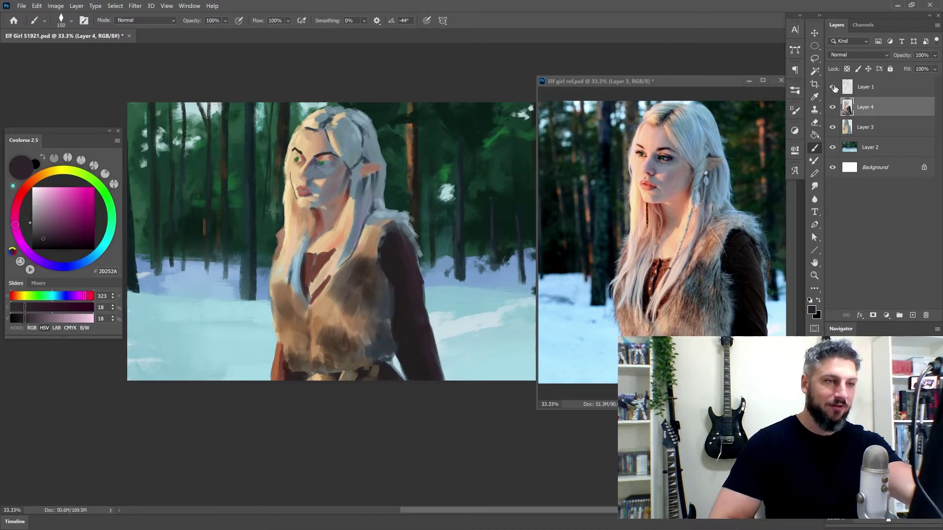
left_click(833, 88)
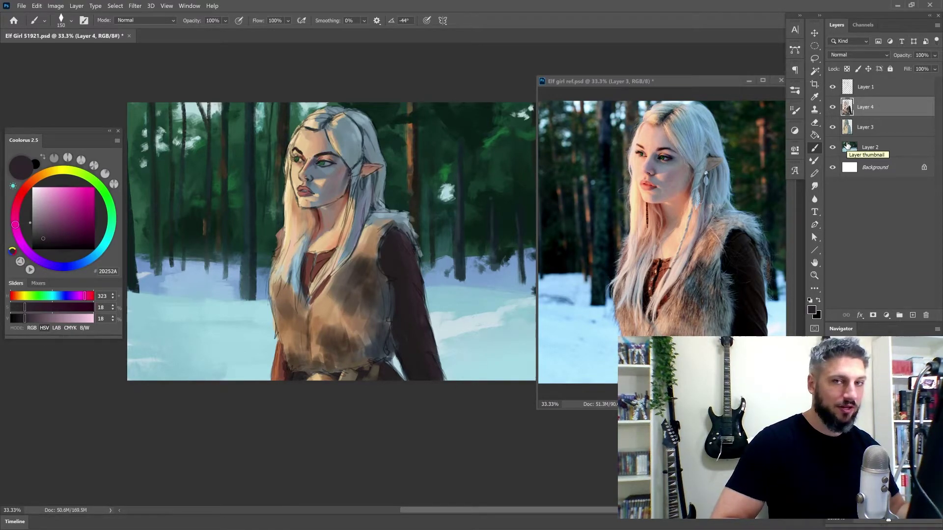
Step: Lower the line art layer's opacity to 72% and add a new empty layer above it
left_click(863, 93)
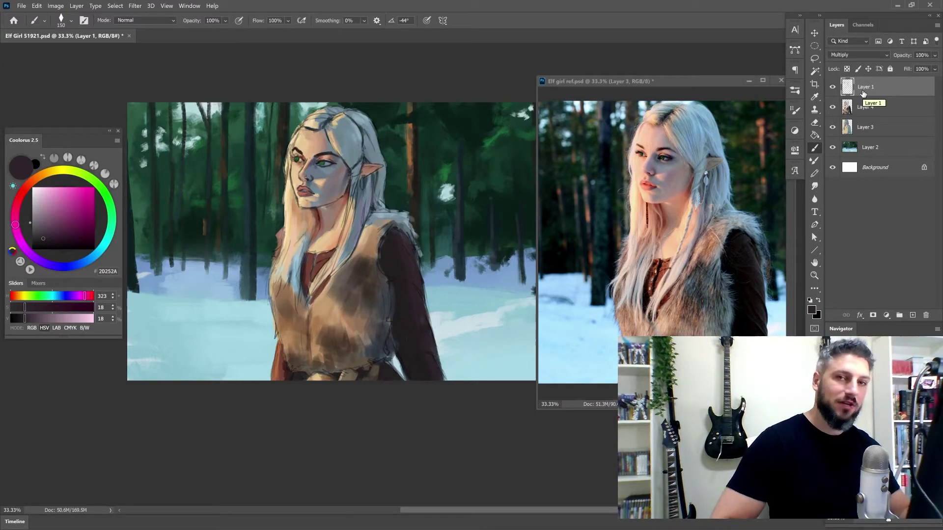
left_click(935, 55)
left_click_drag(935, 66, 916, 67)
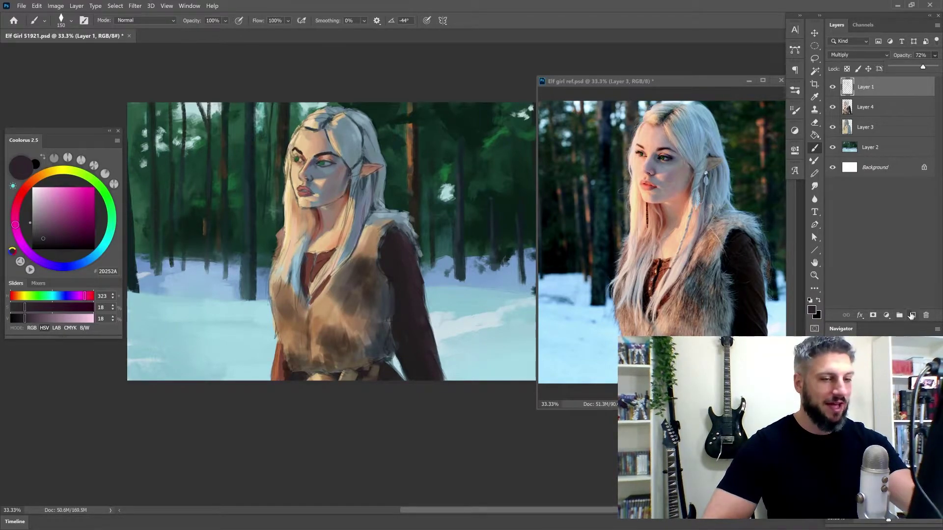
left_click(913, 315)
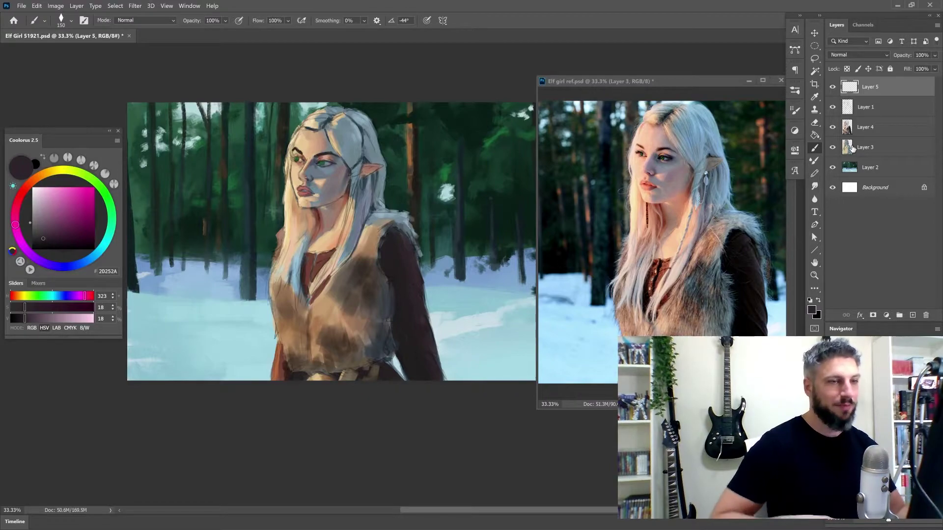
left_click(859, 111)
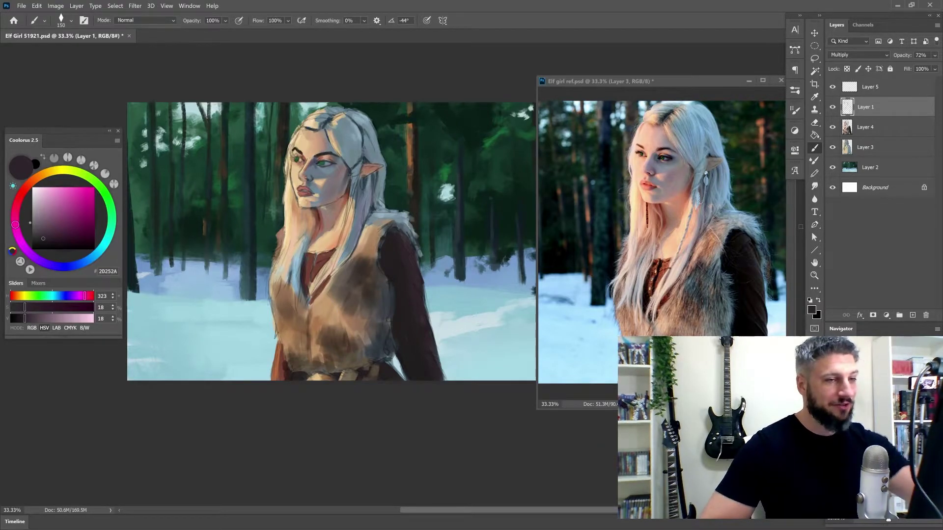
Step: Duplicate Layer 1 and Layer 4 and merge the two copies into one normal layer
left_click(865, 129, "shift")
key("ctrl+j")
right_click(876, 125)
left_click(771, 393)
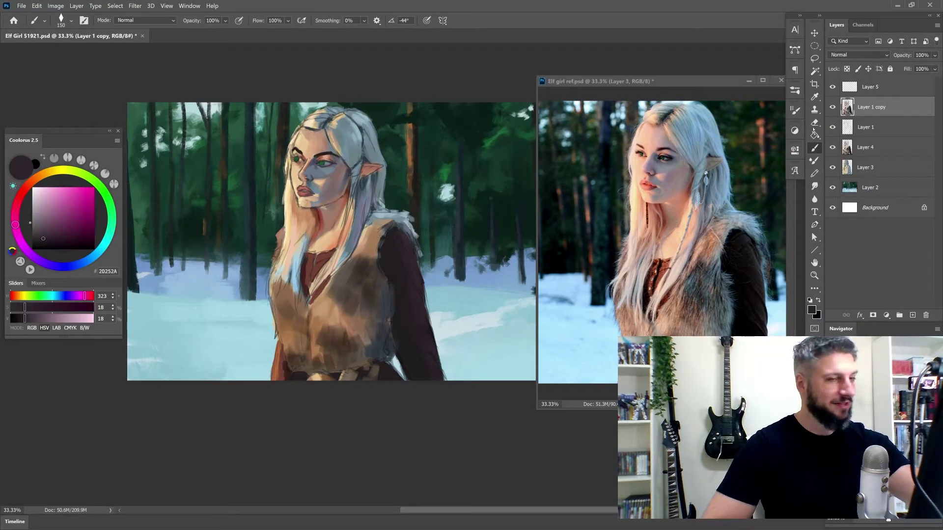
Step: Hide the original Layer 1 and Layer 4, and toggle the merged copy to check it
left_click(832, 147)
left_click(832, 127)
left_click(832, 107)
left_click(833, 107)
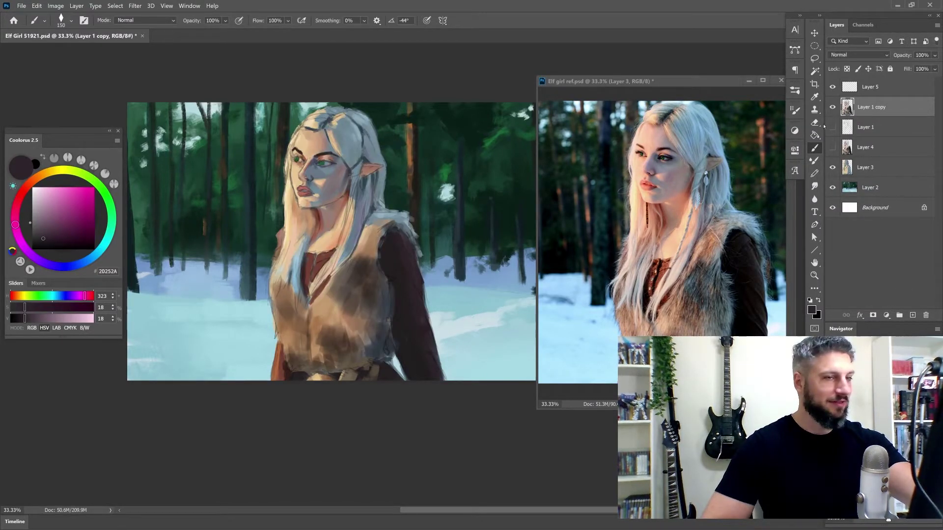
Step: Duplicate the merged line art and colour layer, and toggle the duplicate to compare how solid the figure looks
left_click_drag(865, 115, 912, 317)
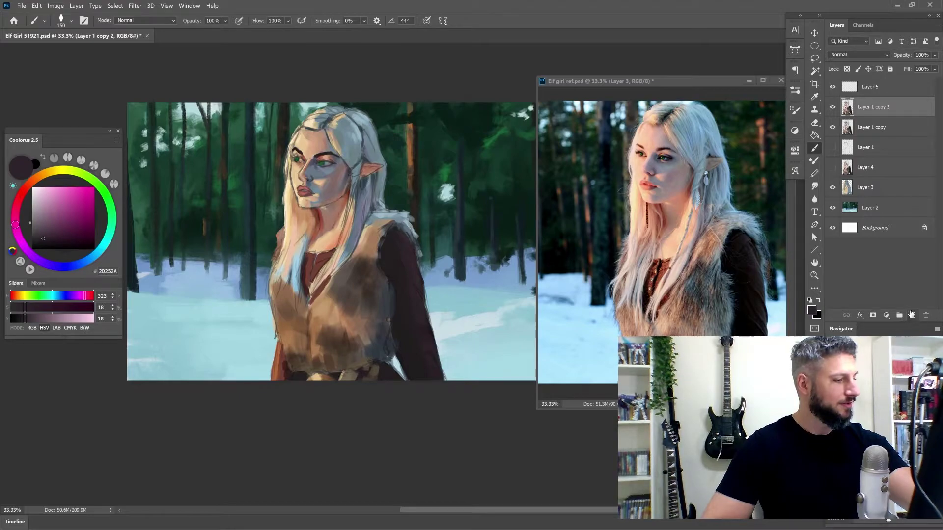
left_click(833, 109)
left_click(833, 109)
left_click(833, 109)
left_click(832, 109)
right_click(877, 110)
key("Escape")
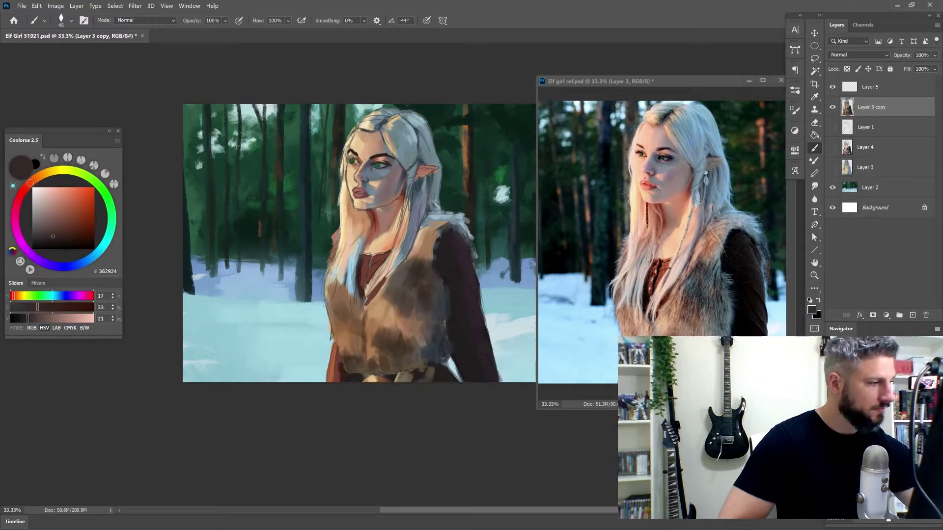
Step: Paint over the line art on the forehead and neck with sampled warm skin tones at about 100 px
key("bracketleft")
left_click(622, 190, "alt")
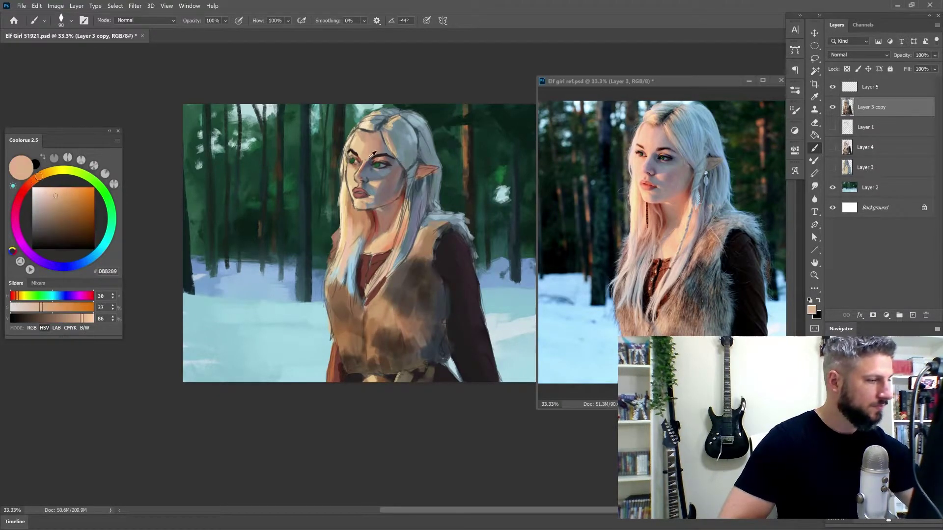
left_click(368, 154, "alt")
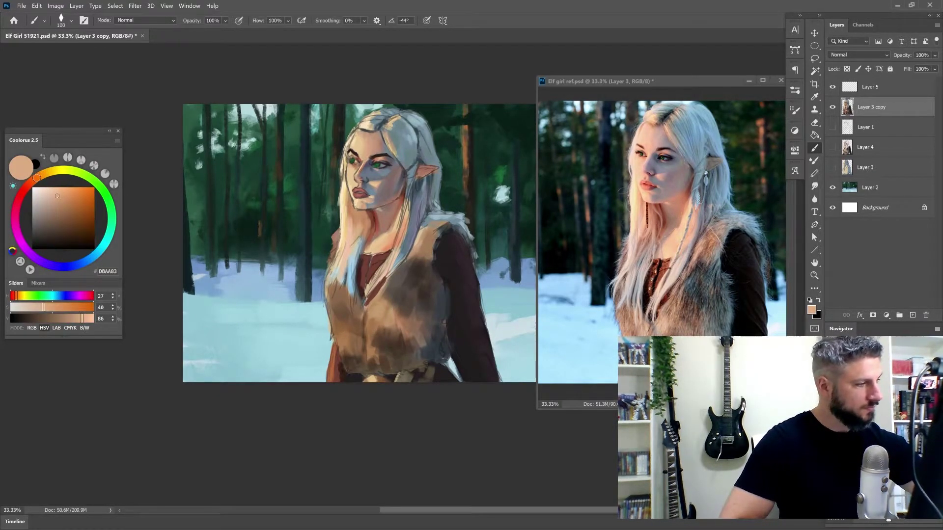
key("bracketright")
left_click(375, 221, "alt")
key("bracketright")
Step: Paint the sunlit hair edge along the far side of the forehead and temple with sampled tones
left_click(350, 139, "alt")
left_click_drag(351, 130, 343, 172)
left_click(350, 148, "alt")
left_click(352, 137, "alt")
left_click(349, 146, "alt")
key("bracketleft")
key("bracketleft")
left_click(352, 153, "alt")
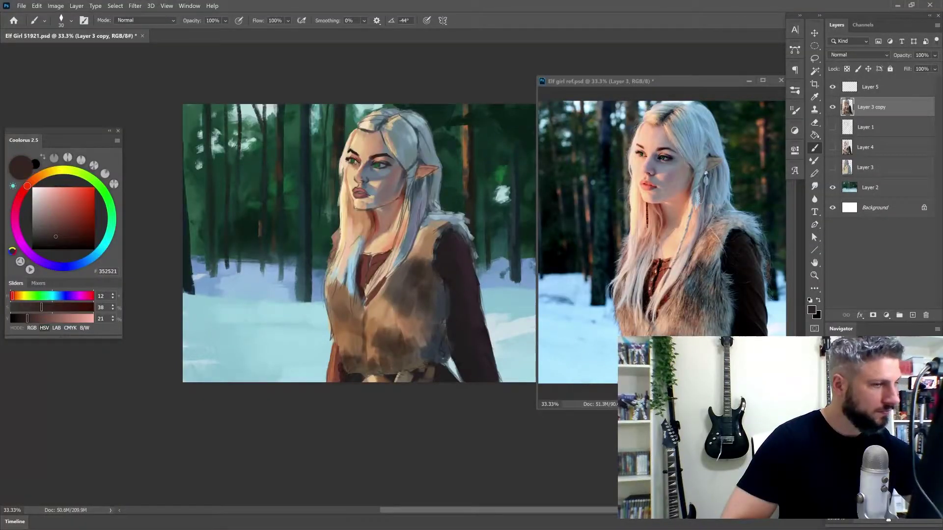
Step: Work sampled reddish skin tones around the shaded eye and upper cheek, reducing the brush to 60 px
key("bracketright")
key("bracketright")
key("bracketright")
key("bracketright")
key("bracketright")
left_click(386, 162, "alt")
key("bracketleft")
key("bracketleft")
key("bracketleft")
key("bracketleft")
left_click(386, 166, "alt")
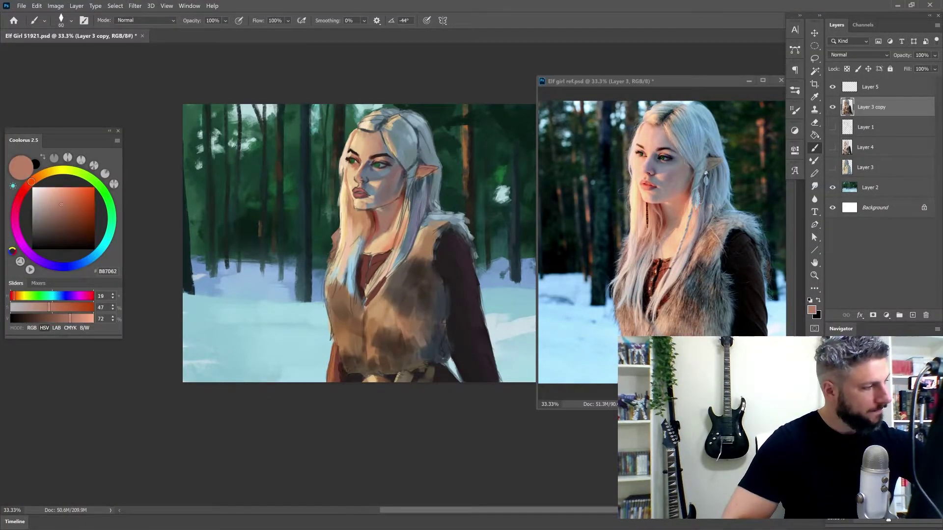
Step: Paint the sunlit hair strand beside the far cheek and sample warm tones at the temple
left_click_drag(344, 169, 339, 184)
key("bracketleft")
key("bracketleft")
key("bracketleft")
left_click(343, 177, "alt")
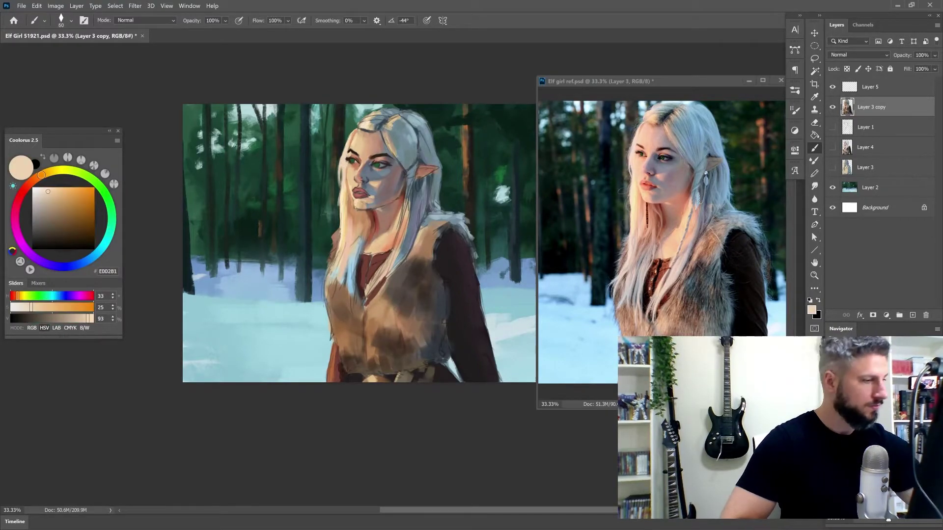
key("bracketright")
key("bracketright")
key("bracketright")
left_click(350, 147, "alt")
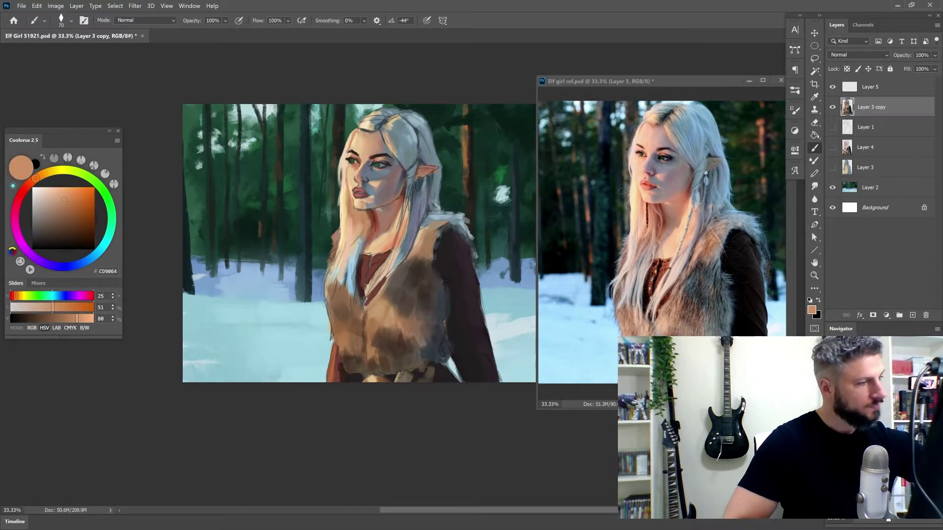
Step: Refine the sunlit eye area and paint along the hairline above the forehead with sampled light tones
left_click(368, 141, "alt")
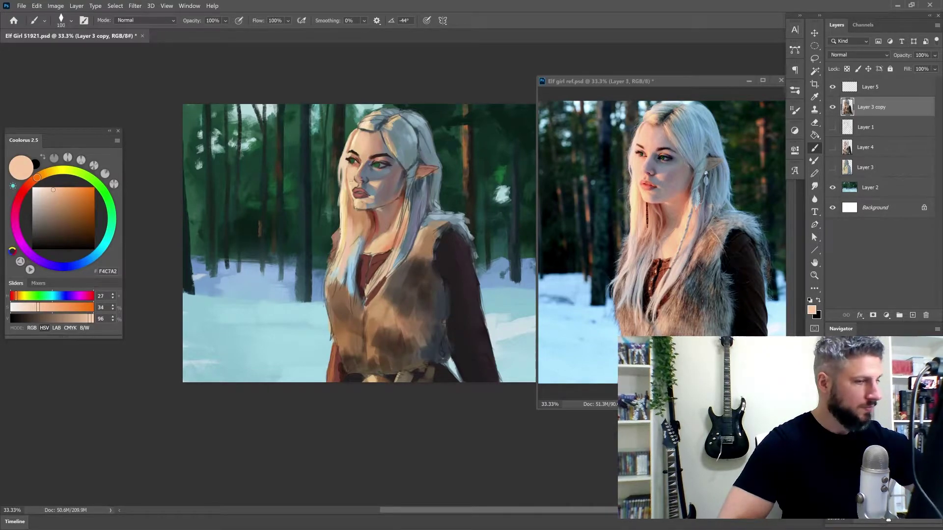
key("bracketleft")
key("bracketleft")
left_click(355, 136, "alt")
left_click(352, 166, "alt")
left_click(354, 158, "alt")
left_click_drag(361, 131, 375, 130)
left_click(370, 131, "alt")
Step: Rework the lit forehead and brow area with an enlarged brush, resampling light skin tones, and reduce the brush again
key("bracketright")
key("bracketright")
key("bracketright")
key("bracketright")
key("bracketright")
key("bracketright")
key("bracketright")
key("bracketright")
key("bracketright")
left_click(368, 138, "alt")
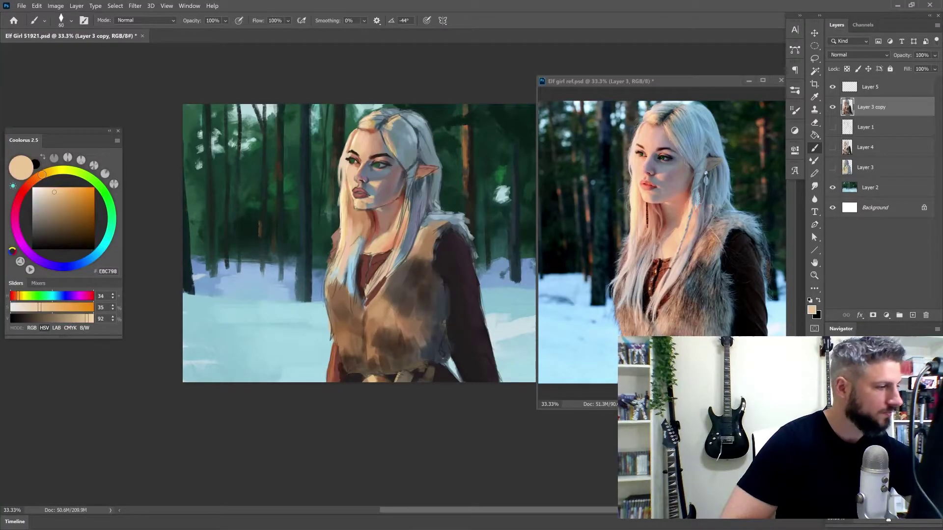
left_click(357, 145, "alt")
key("bracketleft")
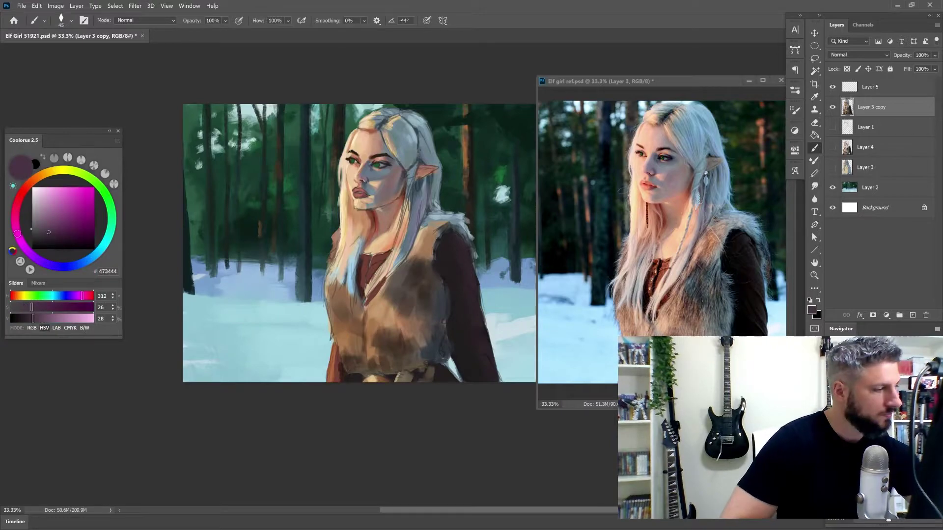
Step: Switch to the Mixer Brush, sample the light forehead tone and blend the sunlit hair over the far shoulder
key("shift+b")
left_click(369, 136, "alt")
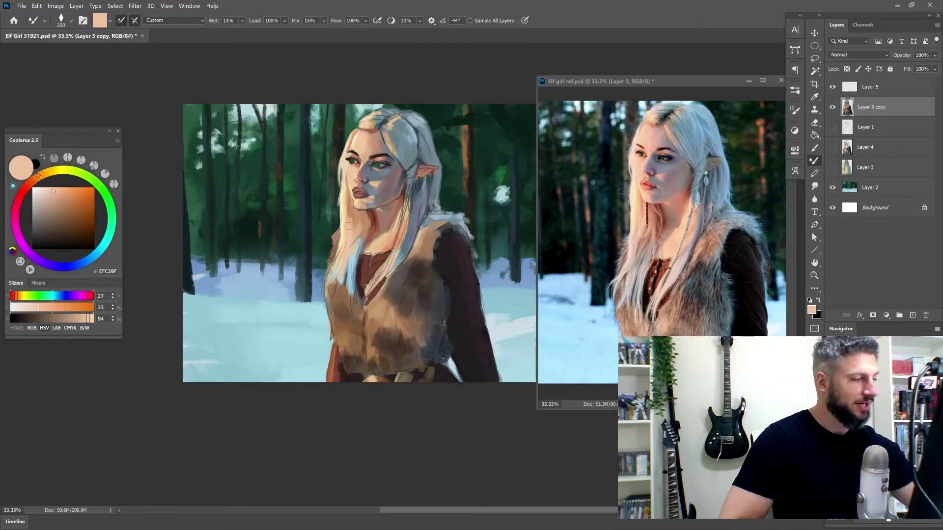
left_click_drag(346, 242, 328, 267)
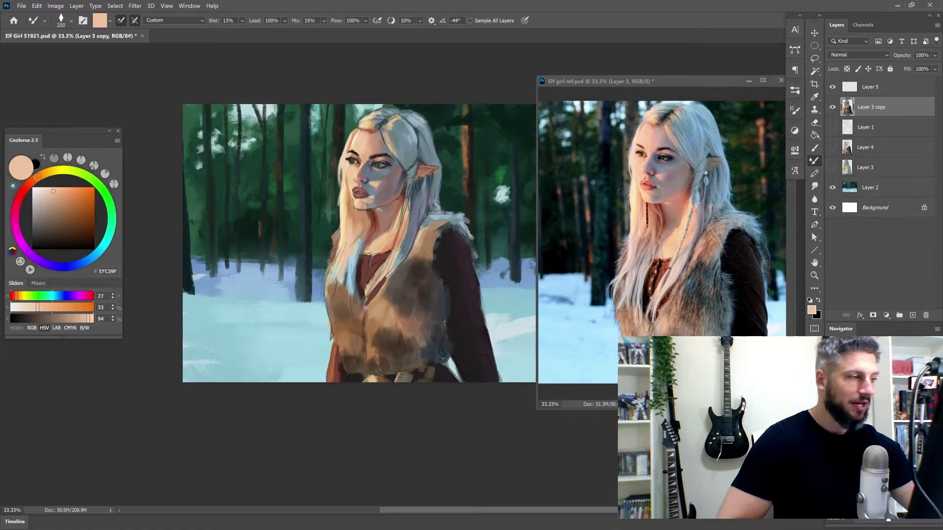
Step: Add a Black & White adjustment layer to both the painting and the reference photo to compare values
left_click(794, 130)
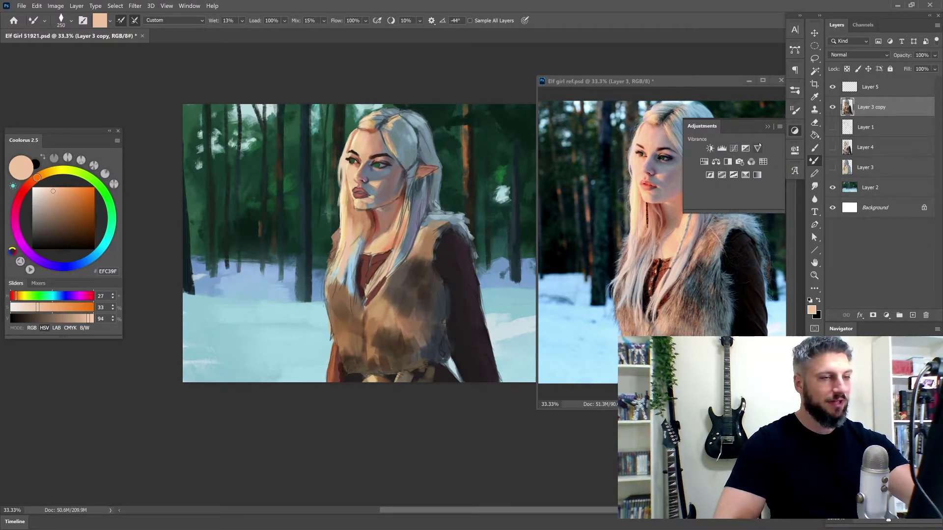
left_click(727, 162)
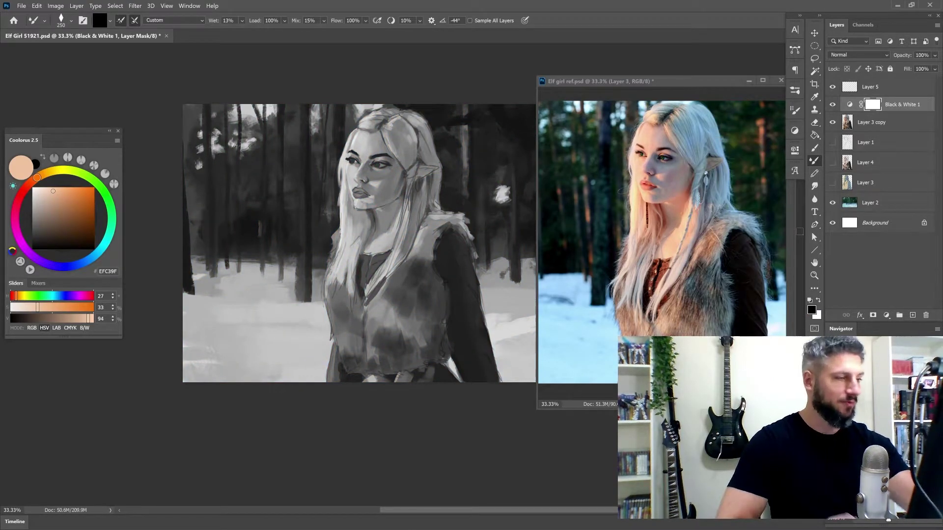
left_click(641, 82)
left_click(795, 131)
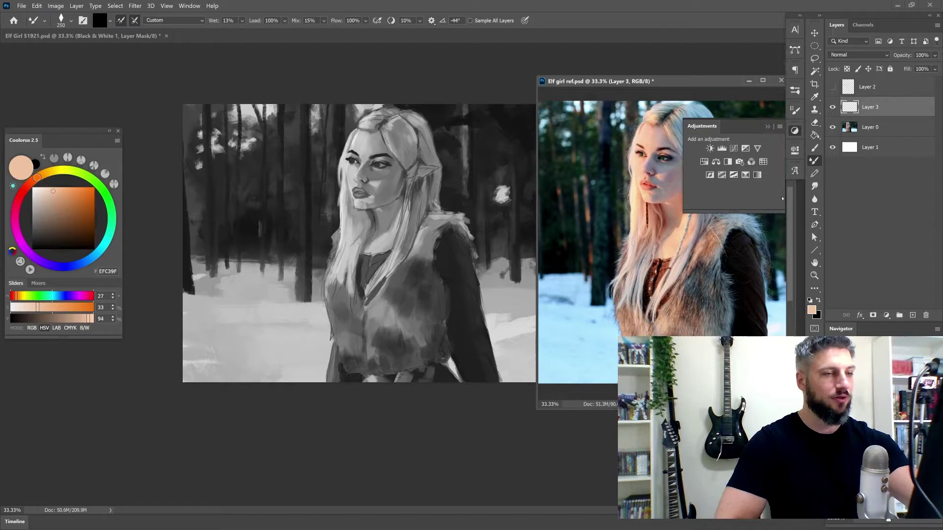
left_click(728, 164)
left_click(768, 147)
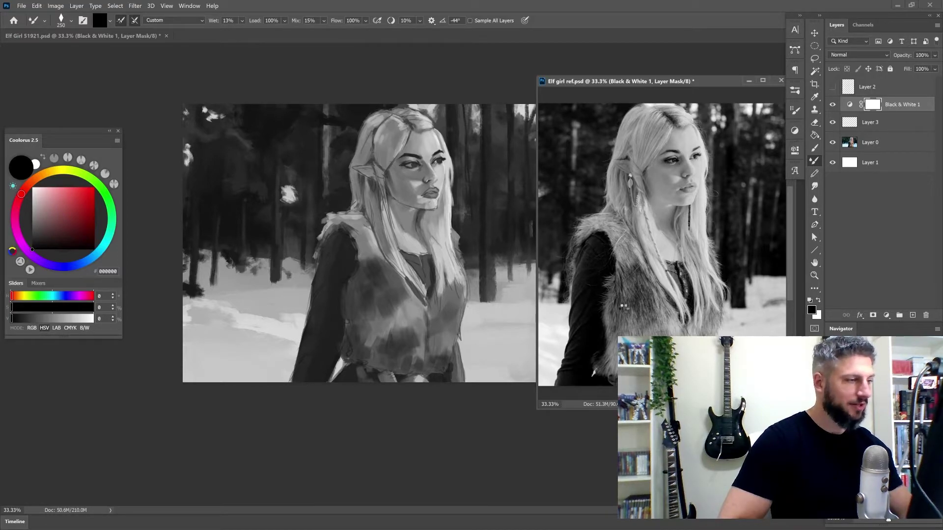
Step: Flip the reference and painting views back to their unmirrored orientation, and hide the painting's Black & White adjustment layer
key("ctrl+shift+h")
left_click_drag(572, 264, 687, 266)
left_click(345, 126)
key("h")
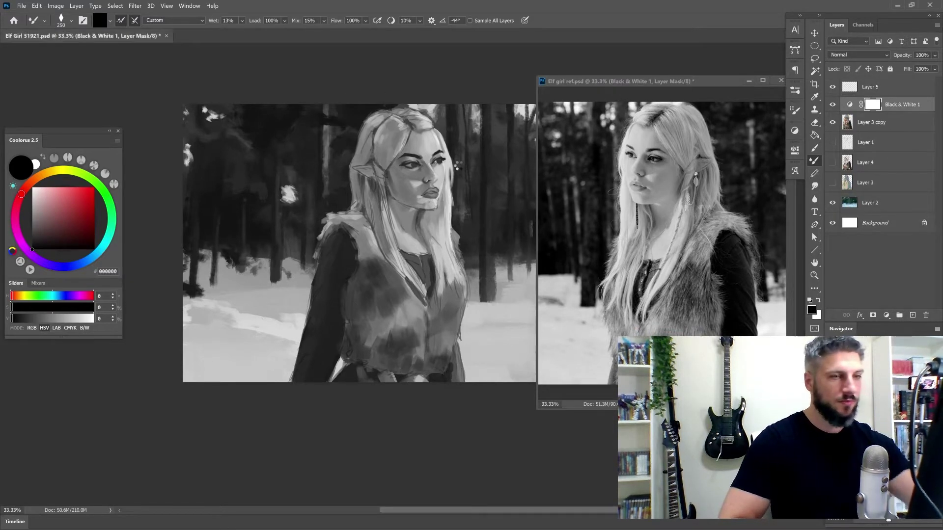
left_click(833, 104)
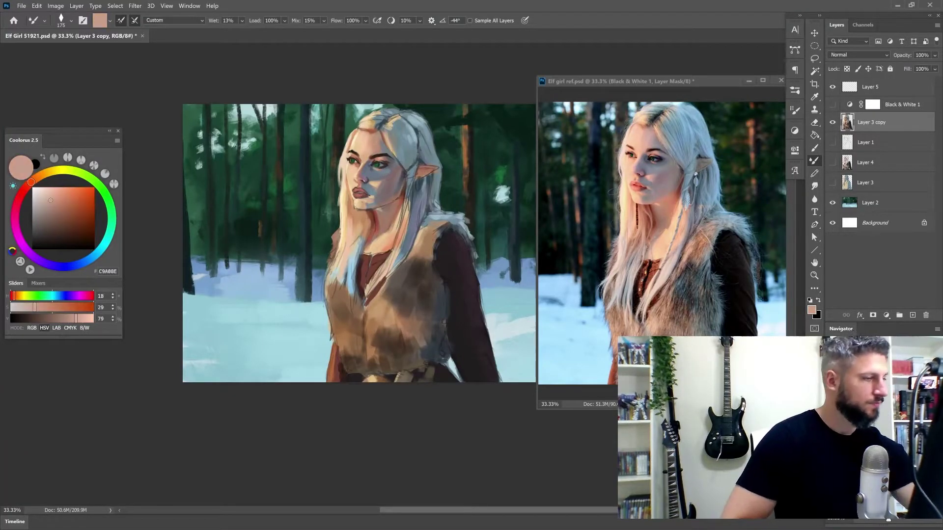
Step: Blend the hair above the ear and on the crown on Layer 3 copy with sampled hair tones
key("bracketright")
key("bracketright")
key("bracketright")
left_click(425, 148, "alt")
left_click_drag(426, 147, 434, 164)
left_click(420, 130, "alt")
left_click_drag(421, 131, 409, 124)
Step: Blend the shaded jaw edge and the hair below the ear with sampled greyish tones, using the brush around 150 px
key("bracketleft")
key("bracketleft")
key("bracketleft")
left_click(402, 182, "alt")
left_click(398, 213, "alt")
key("bracketright")
left_click(402, 177, "alt")
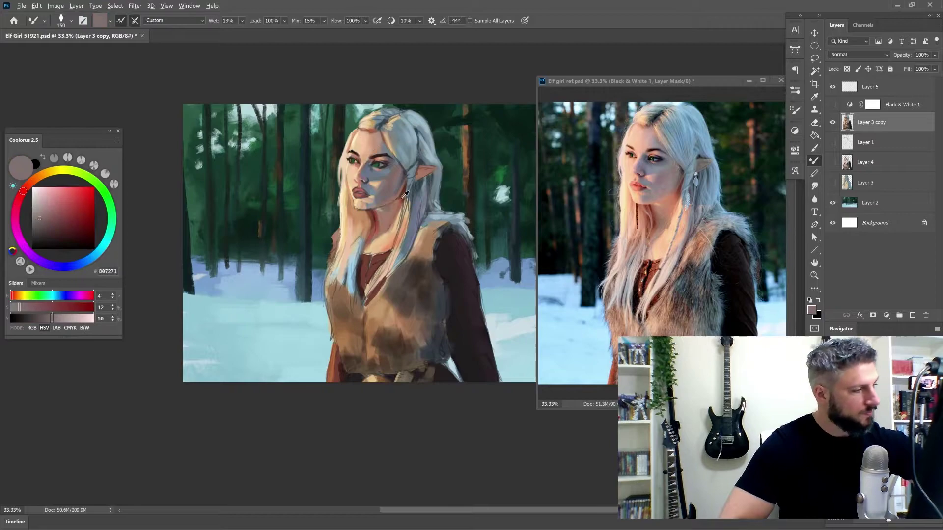
left_click(404, 192, "alt")
Step: Blend the lower edge of the chin with sampled warm light tones at 125 px
key("bracketleft")
key("bracketright")
key("bracketright")
left_click(374, 201, "alt")
left_click_drag(371, 204, 362, 203)
left_click(358, 203, "alt")
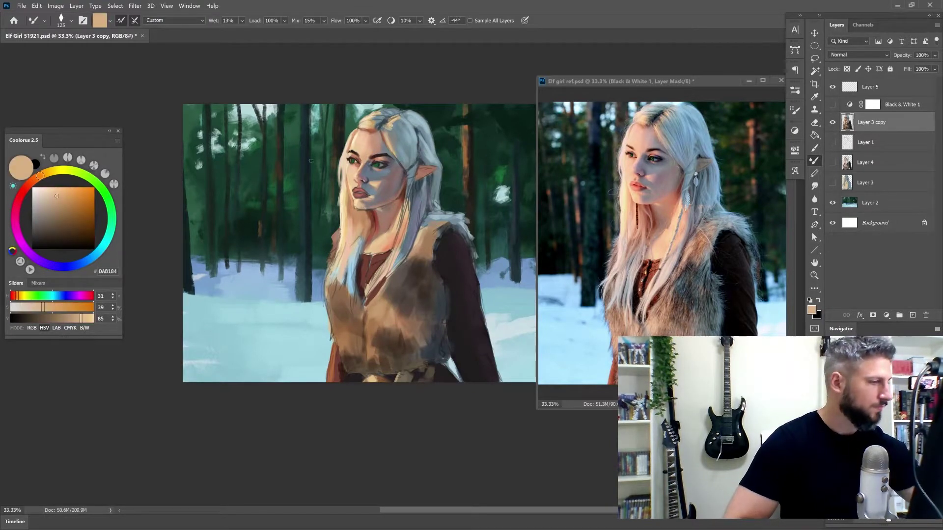
Step: Blend the area under the chin and the upper neck with sampled skin tones, varying the brush size
key("bracketleft")
key("bracketleft")
key("bracketleft")
key("bracketleft")
key("bracketleft")
left_click(370, 208, "alt")
key("bracketright")
key("bracketright")
key("bracketright")
left_click(368, 223, "alt")
Step: Enlarge the brush and blend the sunlit hair lock falling beside the jaw and neck with sampled tones
left_click(349, 195, "alt")
key("bracketright")
key("bracketright")
left_click_drag(343, 195, 340, 244)
left_click(341, 238, "alt")
left_click(349, 226, "alt")
Step: Refine the neck, chin and lips with sampled orange and red skin tones, reducing the brush to 60–80 px
left_click(382, 209, "alt")
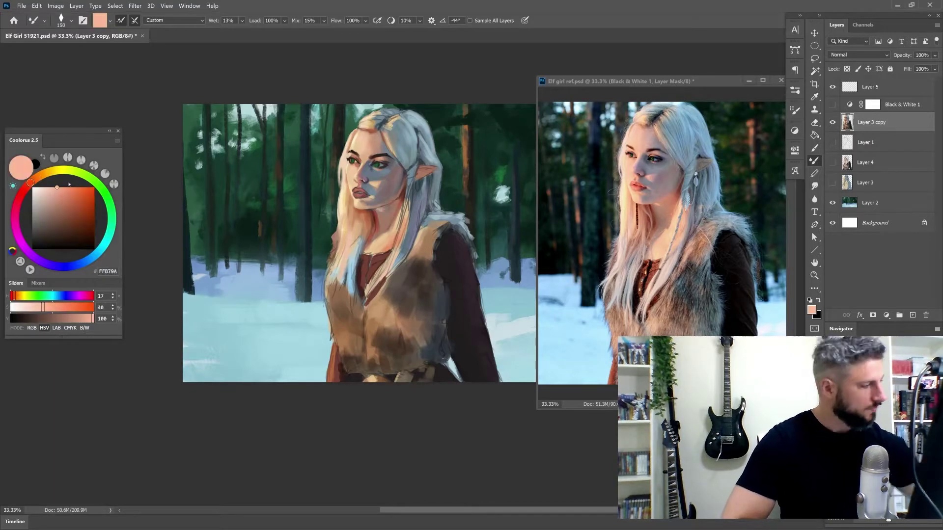
key("bracketleft")
key("bracketleft")
key("bracketleft")
left_click(372, 204, "alt")
key("bracketleft")
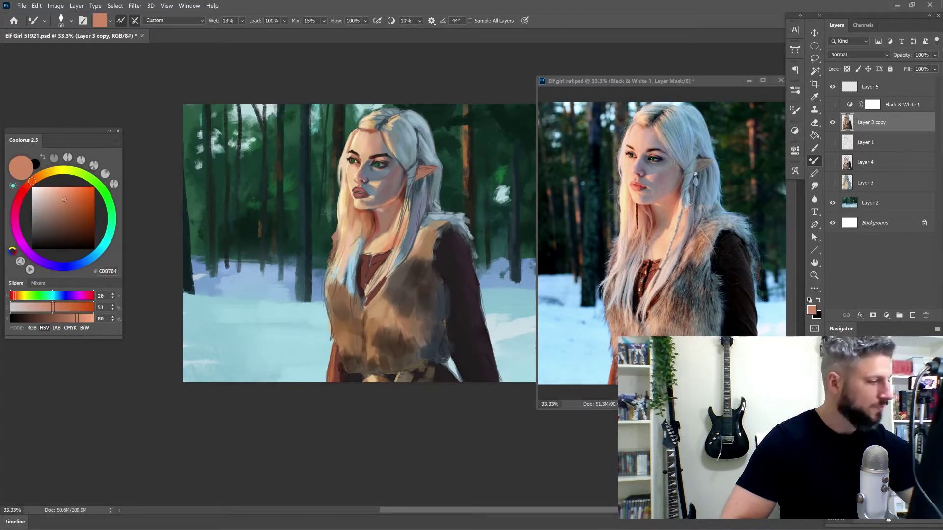
left_click(368, 190, "alt")
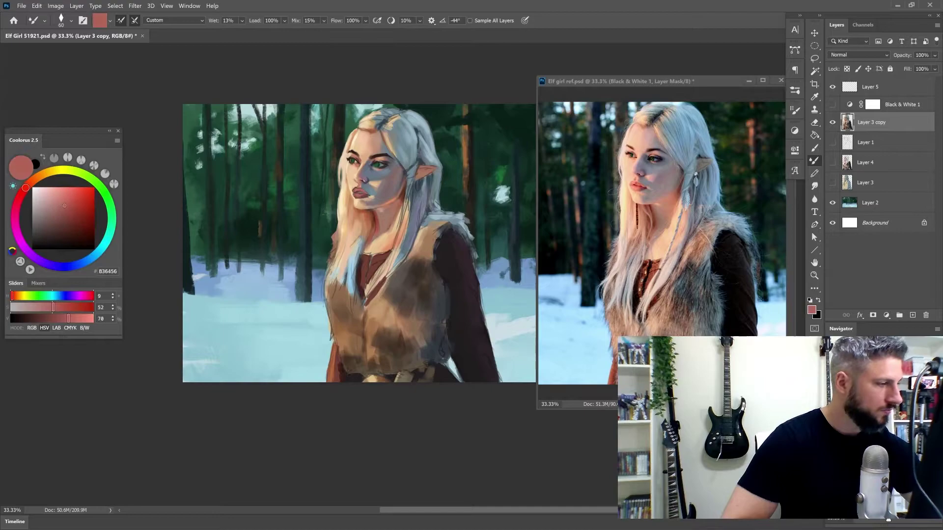
left_click(373, 208, "alt")
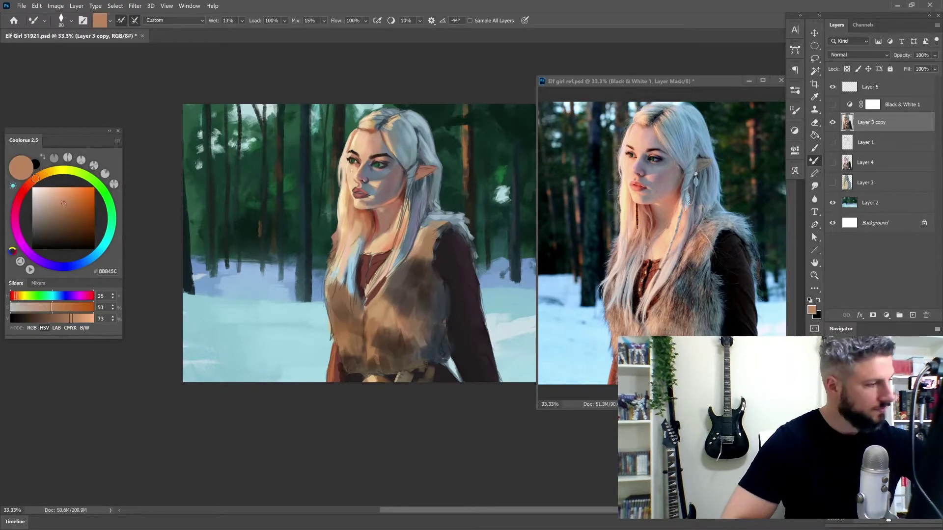
Step: Soften the chin shadow with a larger brush, and sample the mouth tones with the brush reduced to 50 px
key("bracketright")
key("bracketright")
key("bracketright")
key("bracketright")
key("bracketright")
left_click(368, 187, "alt")
key("bracketleft")
key("bracketleft")
key("bracketleft")
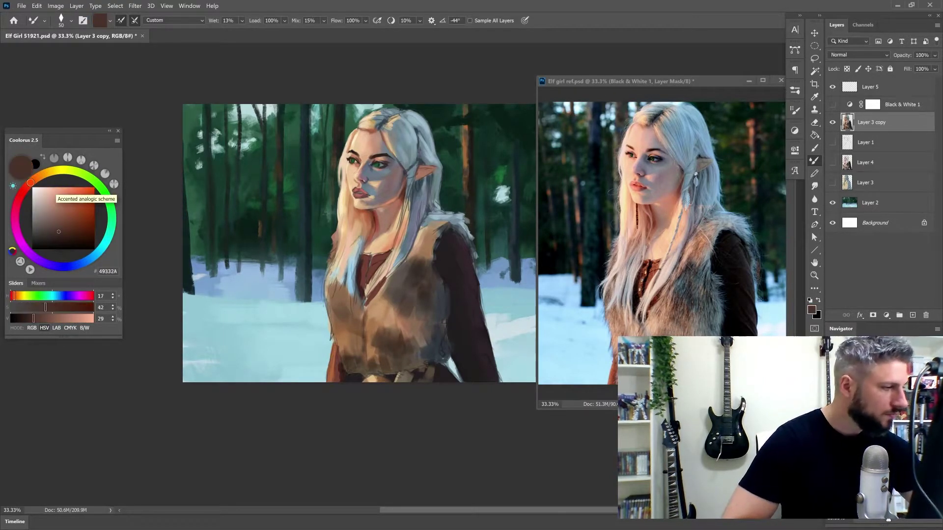
Step: Refine the brow and the inner corner of the sunlit eye with sampled tones, reducing the brush to 35 px
left_click(364, 148, "alt")
left_click(360, 155, "alt")
left_click(360, 157, "alt")
key("bracketleft")
key("bracketleft")
key("bracketleft")
key("bracketleft")
key("bracketleft")
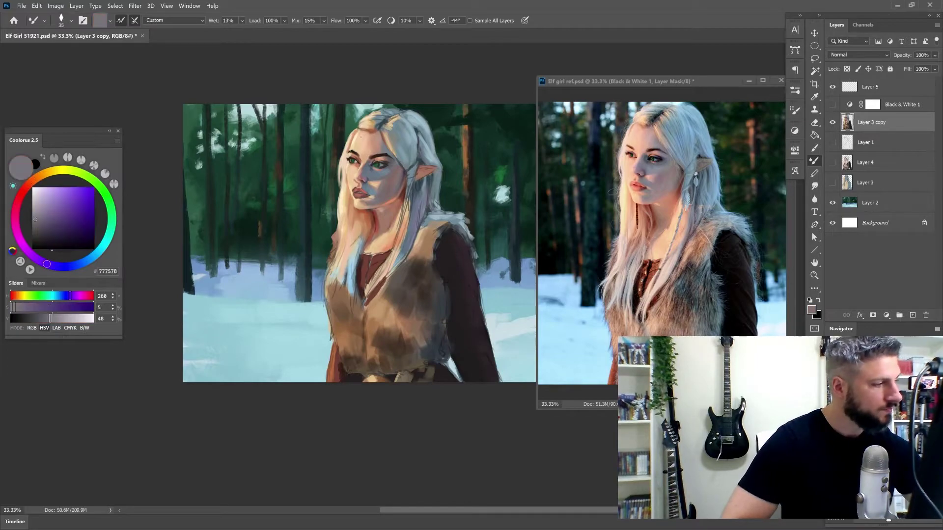
Step: Refine the mouth area and nose with sampled cream, peach and pink skin tones, enlarging the brush
left_click(360, 191, "alt")
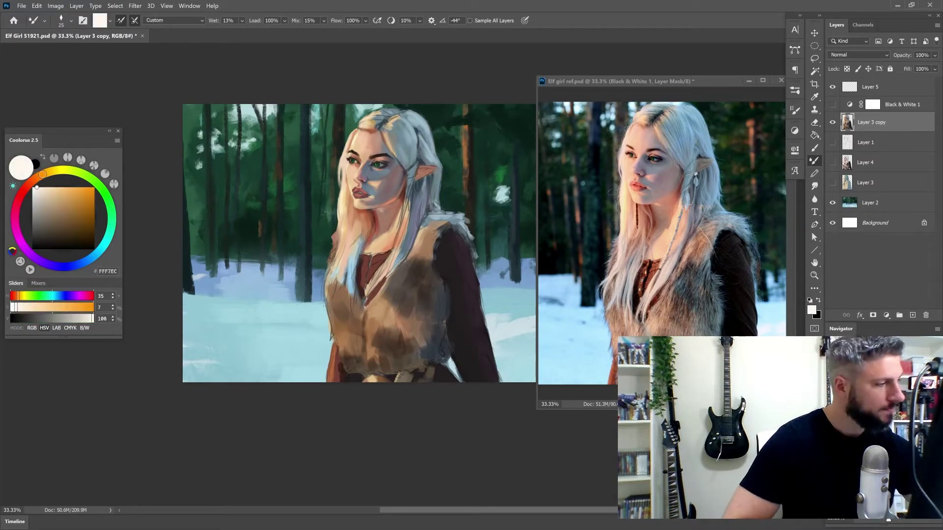
key("bracketright")
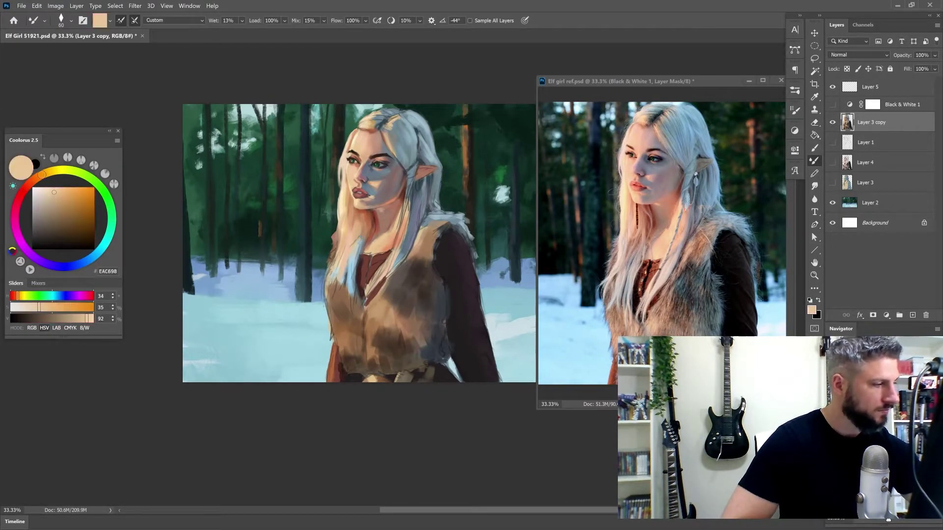
left_click(367, 172, "alt")
key("bracketright")
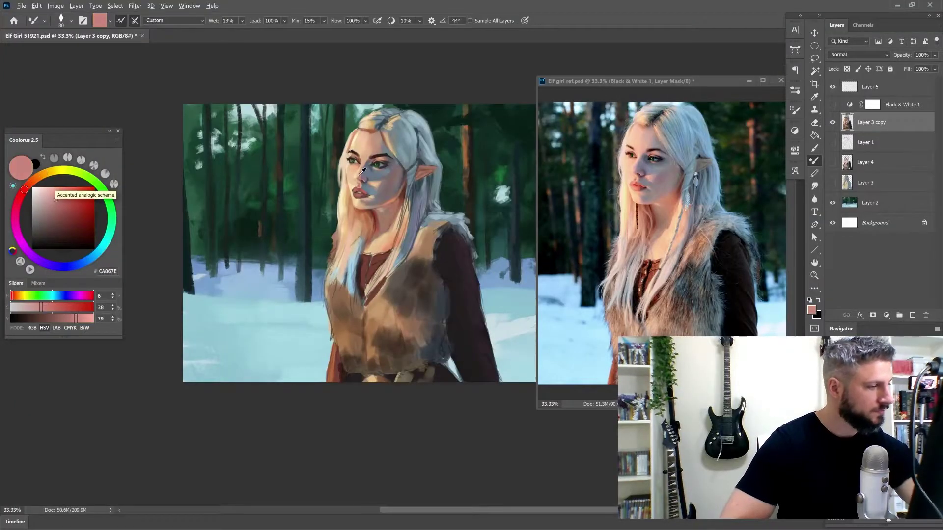
key("bracketright")
key("bracketright")
Step: Reshape the lips with tones sampled across the mouth, reducing the brush for finer strokes
left_click(372, 191, "alt")
left_click(368, 192, "alt")
left_click(365, 193, "alt")
left_click(362, 193, "alt")
key("bracketleft")
key("bracketleft")
key("bracketleft")
key("bracketleft")
key("bracketleft")
key("bracketleft")
key("bracketright")
Step: Soften the lips into the skin below them with sampled pink tones and a slightly larger brush
left_click(361, 193, "alt")
left_click(366, 189, "alt")
left_click(373, 191, "alt")
key("bracketright")
key("bracketright")
left_click(371, 195, "alt")
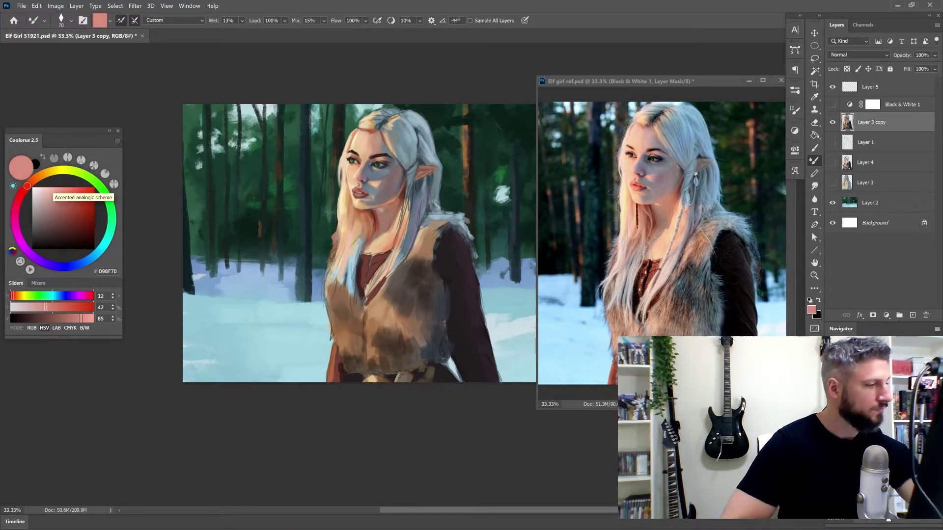
Step: Blend the upper lip and the area under the nose with sampled peach and red tones, reducing the brush to 60 px
left_click(369, 190, "alt")
left_click(361, 180)
left_click(364, 183, "alt")
left_click(371, 178, "alt")
key("bracketleft")
key("bracketleft")
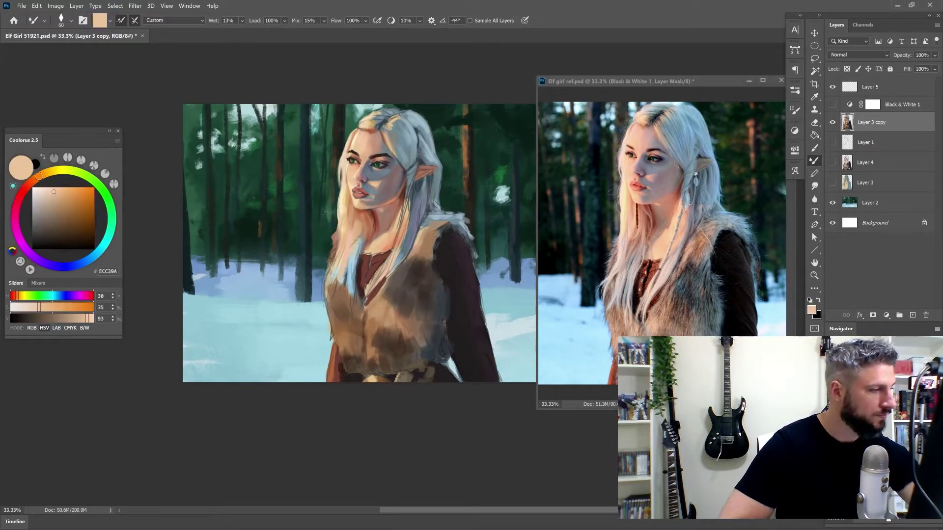
left_click(364, 186, "alt")
Step: Flip the view horizontally and adjust the figure's shape with Liquify using a size 500 brush
key("ctrl+shift+h")
key("ctrl+shift+x")
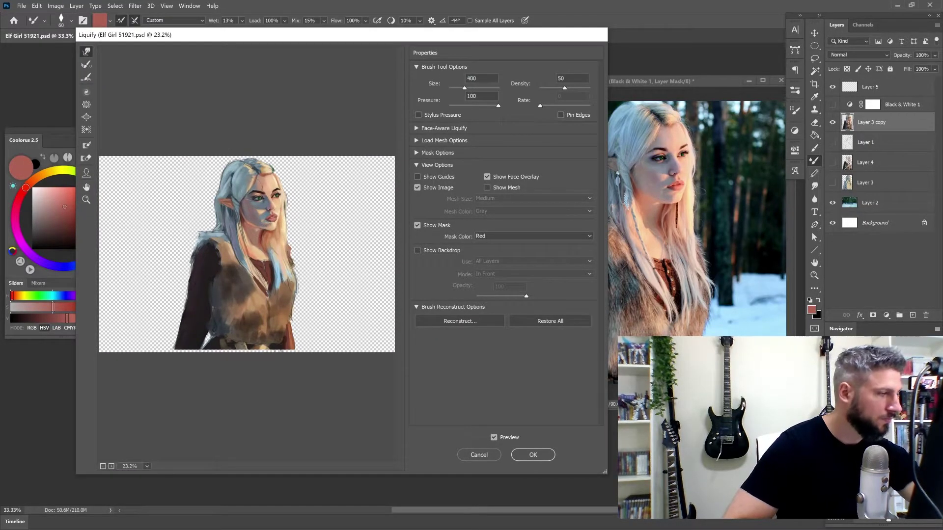
key("bracketright")
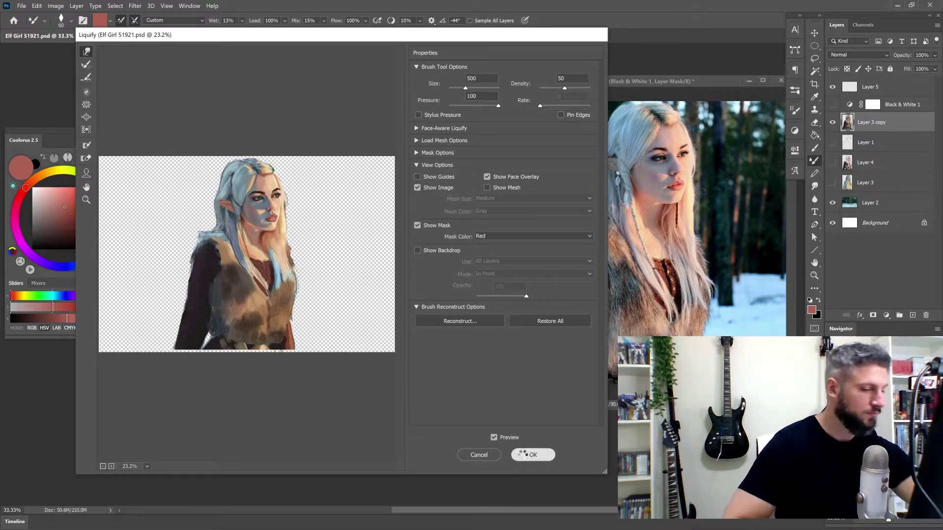
left_click(513, 456)
Step: Touch up the shaded cheek and the hair beside the jaw with sampled tones and a larger brush
left_click(365, 198, "alt")
left_click(360, 190, "alt")
left_click(349, 191, "alt")
left_click(350, 191, "alt")
key("bracketright")
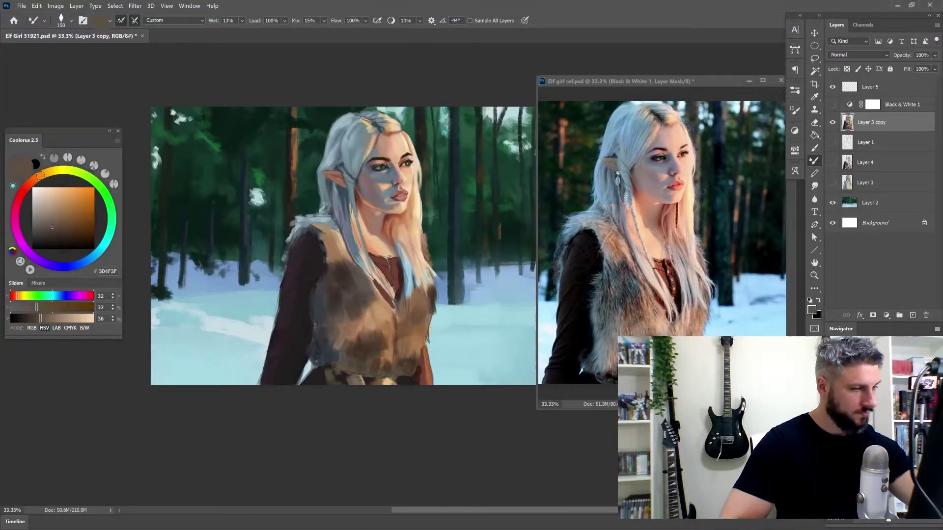
Step: Repaint the vest's sunlit side edge and the far sleeve beneath it with sampled brown and dark red tones
left_click(450, 294, "alt")
left_click(428, 346, "alt")
left_click(442, 344, "alt")
left_click_drag(429, 343, 431, 384)
key("[")
key("[")
key("[")
key("[")
left_click(424, 366, "alt")
left_click(424, 368, "alt")
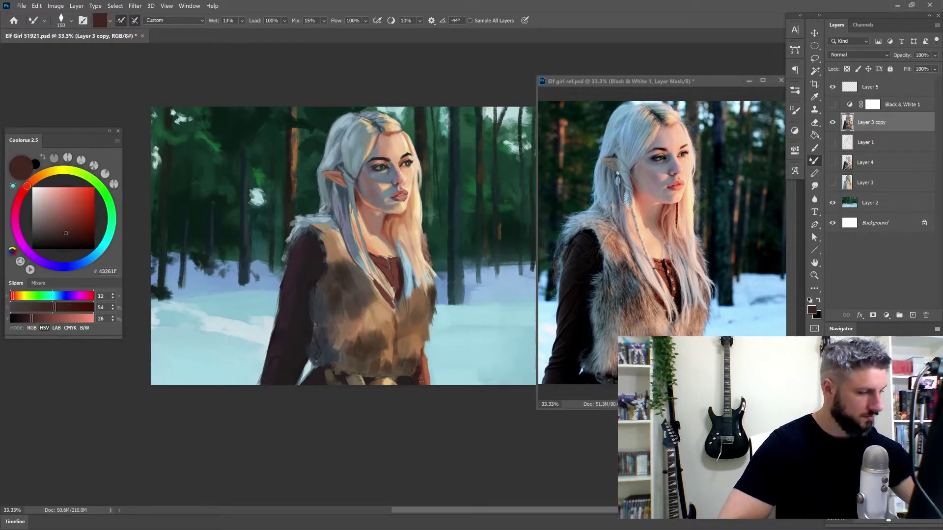
Step: Paint the ends of the sunlit hair lock over the vest in tapered strands using sampled hair and fur tones
left_click(417, 356, "alt")
left_click(420, 332, "alt")
left_click(419, 287, "alt")
key("]")
key("]")
left_click_drag(415, 269, 414, 301)
left_click(412, 290, "alt")
left_click_drag(410, 286, 406, 323)
mouse_move(405, 266)
left_mouse_down()
mouse_move(404, 295)
mouse_move(416, 308)
left_mouse_up()
left_click(412, 275, "alt")
left_click(410, 285, "alt")
left_click(404, 295, "alt")
Step: Refine the hair lock crossing the neckline and the red top beside it with sampled tones and a smaller brush
left_click(380, 275, "alt")
left_click_drag(378, 273, 395, 304)
left_click(383, 246, "alt")
left_click(352, 232, "alt")
left_click(392, 268, "alt")
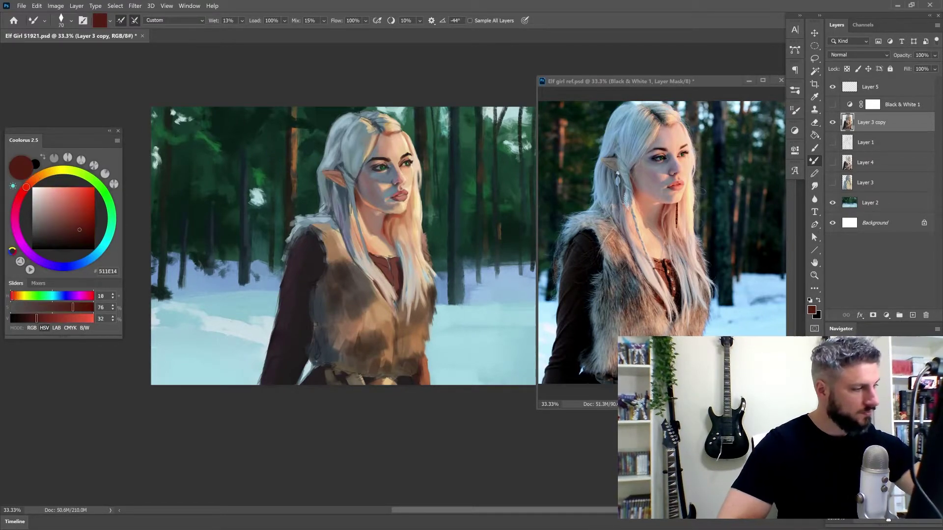
key("[")
key("[")
key("[")
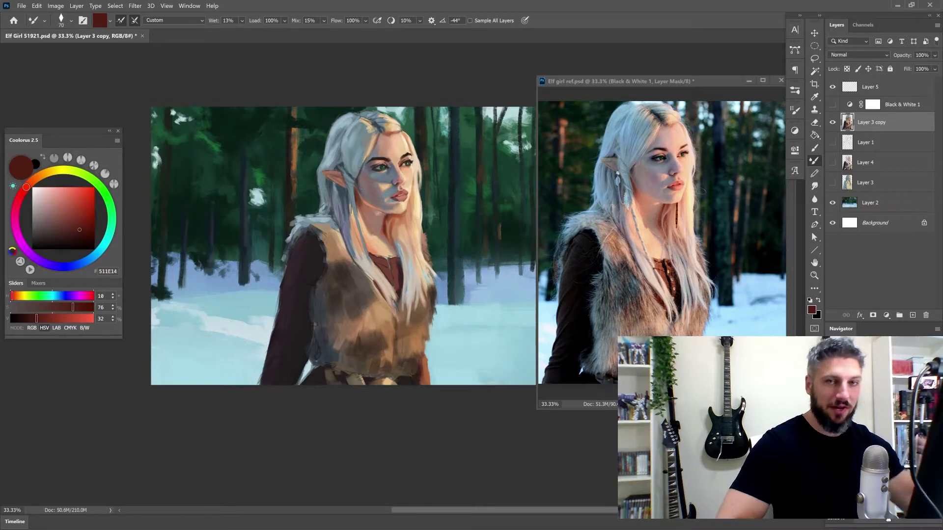
Step: Try the Sampled Brush 17 31 with a grey-blue stroke on the vest, and return to the mixing brush
right_click(361, 189)
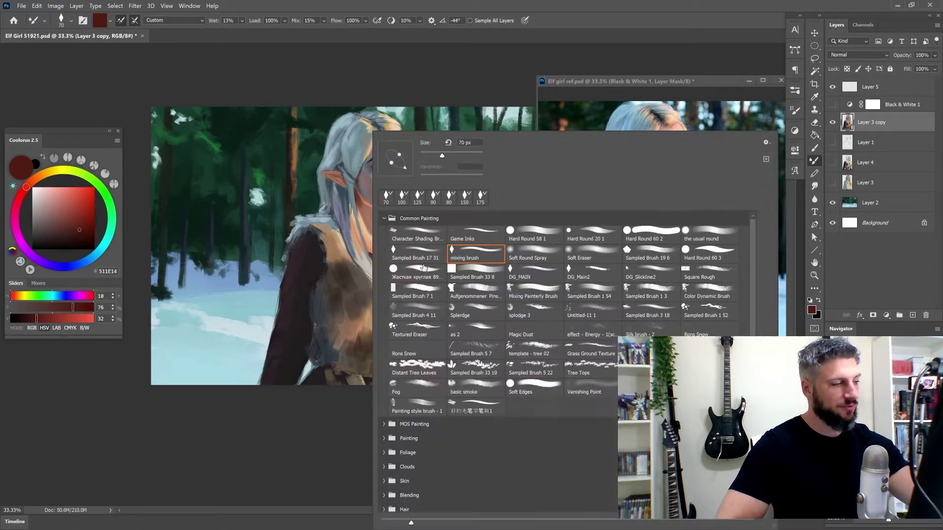
double_click(416, 262)
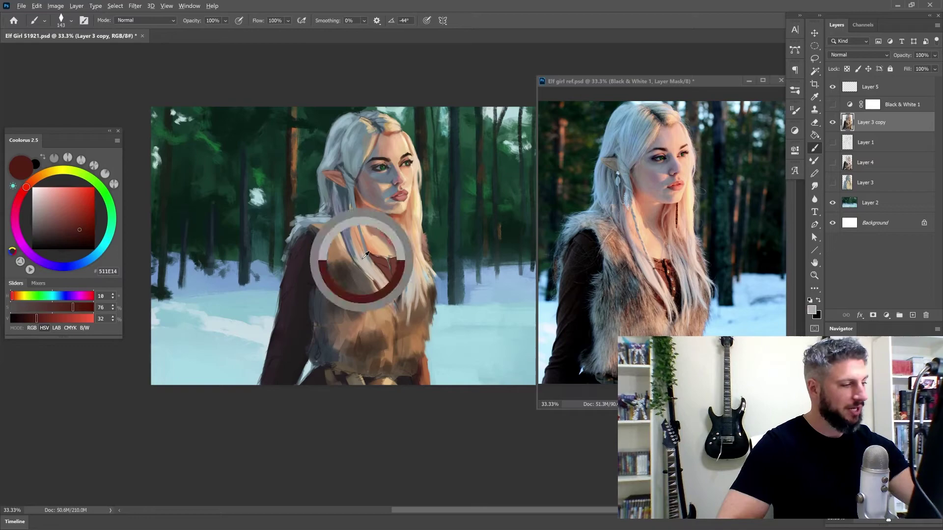
left_click(364, 244, "alt")
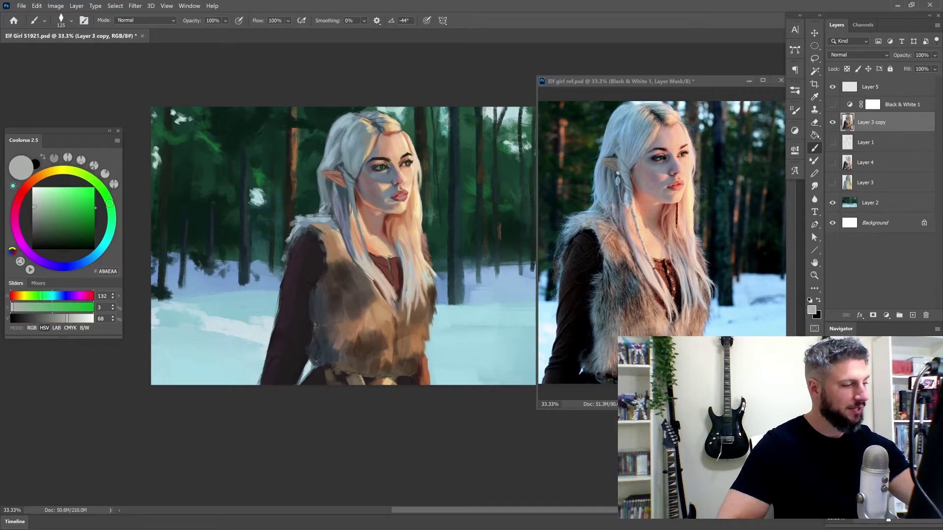
left_click(349, 225, "alt")
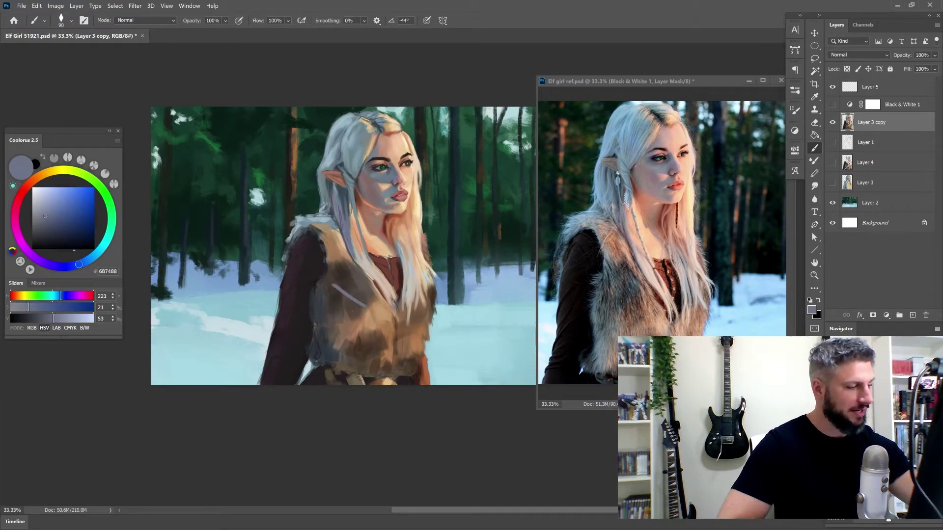
right_click(326, 132)
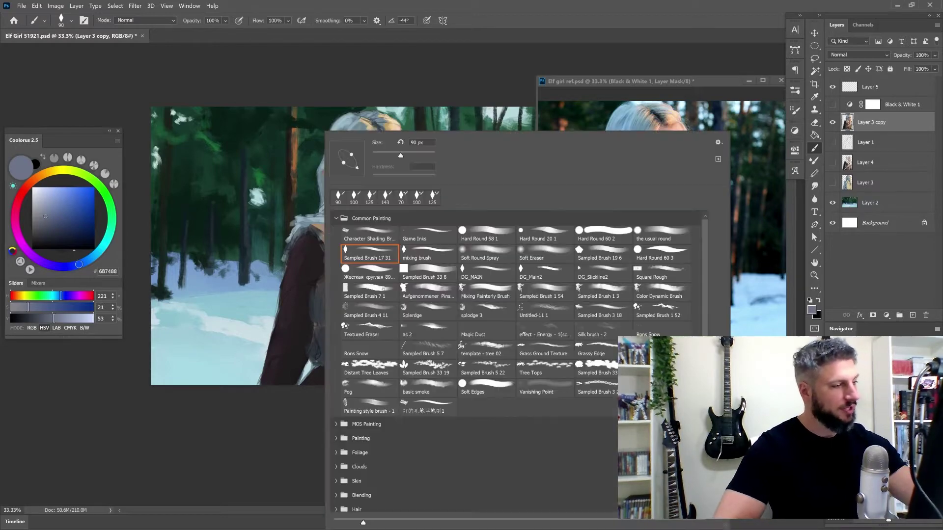
left_click(427, 254)
left_click(330, 69)
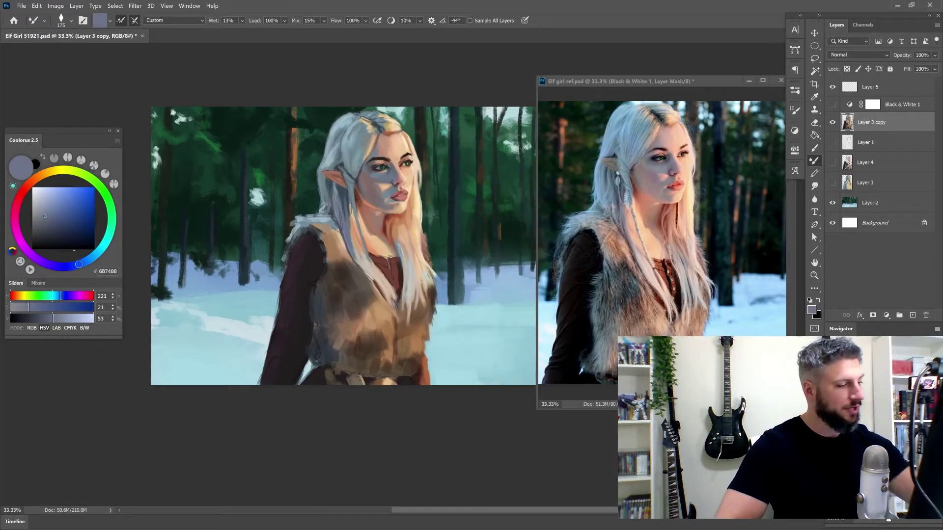
Step: Blend the fur on the vest's chest with sampled tan and dark brown at 175 px, undoing the last stroke
left_click(378, 304, "alt")
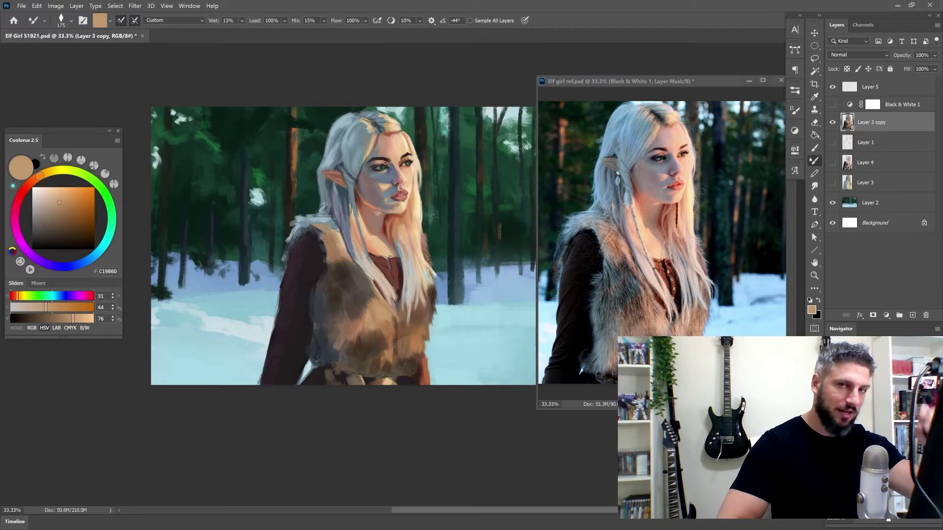
left_click(365, 295, "alt")
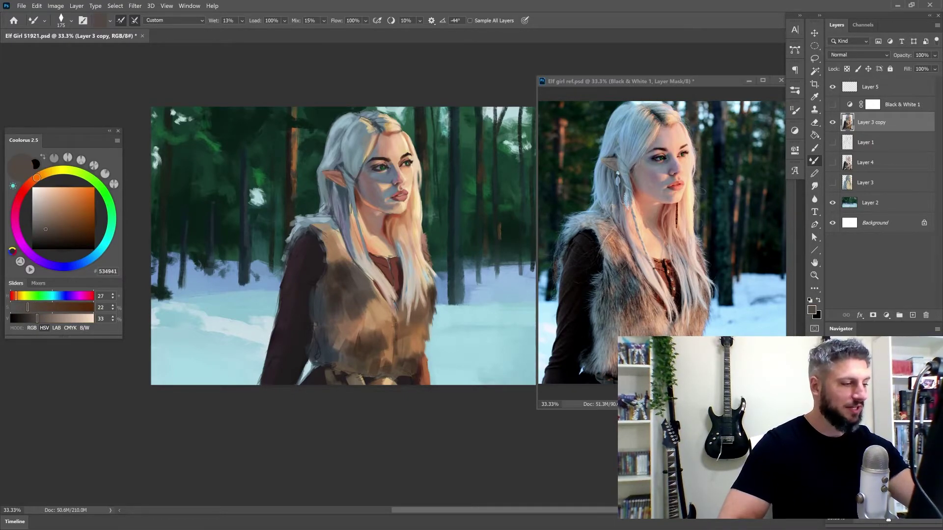
mouse_move(374, 293)
left_mouse_down()
mouse_move(381, 303)
mouse_move(376, 290)
left_mouse_up()
mouse_move(496, 255)
left_mouse_down()
mouse_move(478, 262)
mouse_move(461, 358)
left_mouse_up()
key("ctrl+z")
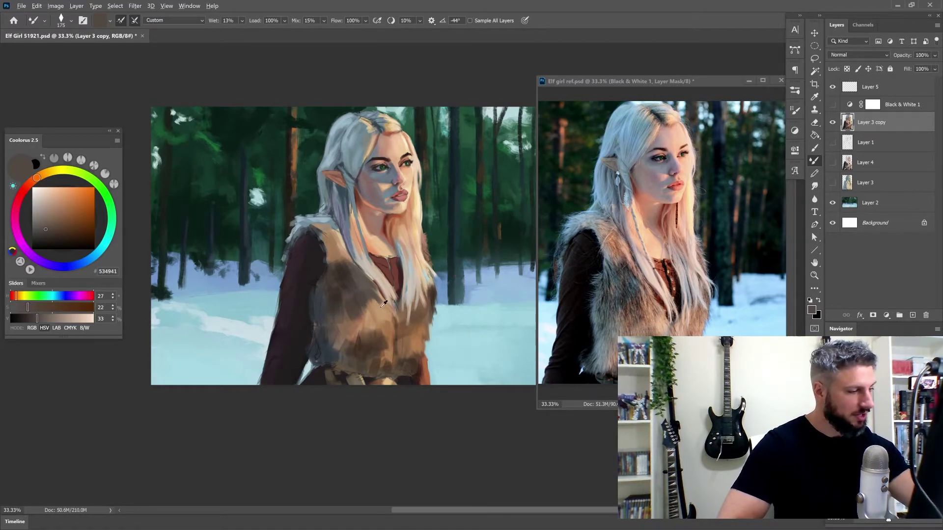
Step: Break up the edge of the dark chest patch with sampled brown and tan fur tones, enlarging the brush to 250 px
left_click(385, 303, "alt")
left_click(363, 297, "alt")
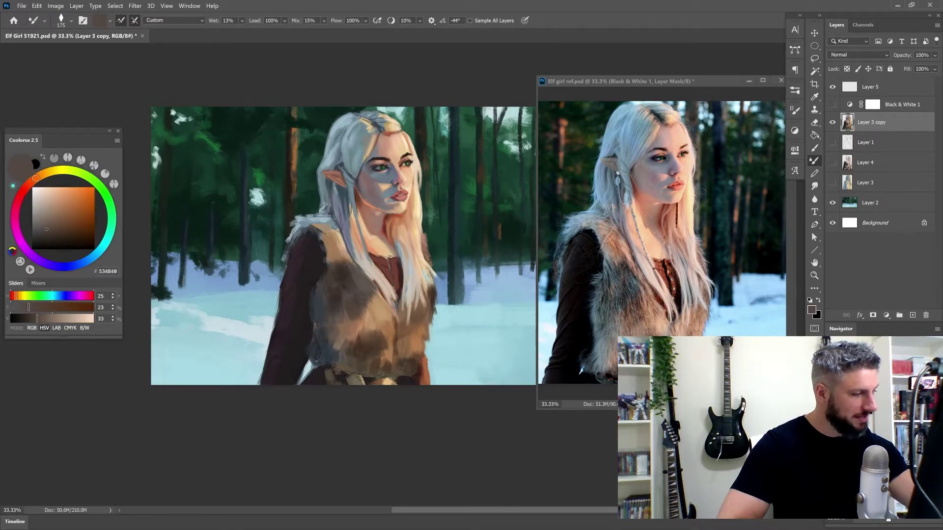
left_click(366, 320, "alt")
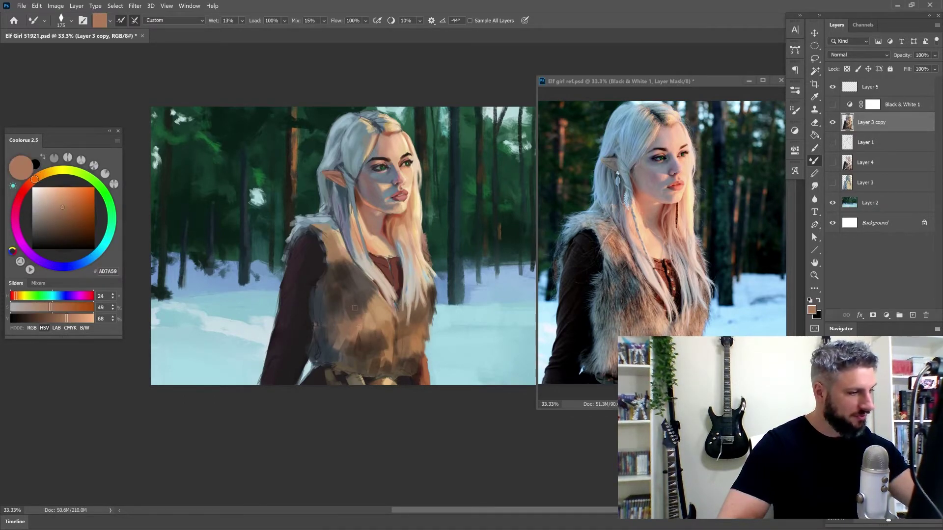
left_click(360, 290, "alt")
left_click_drag(365, 295, 362, 285)
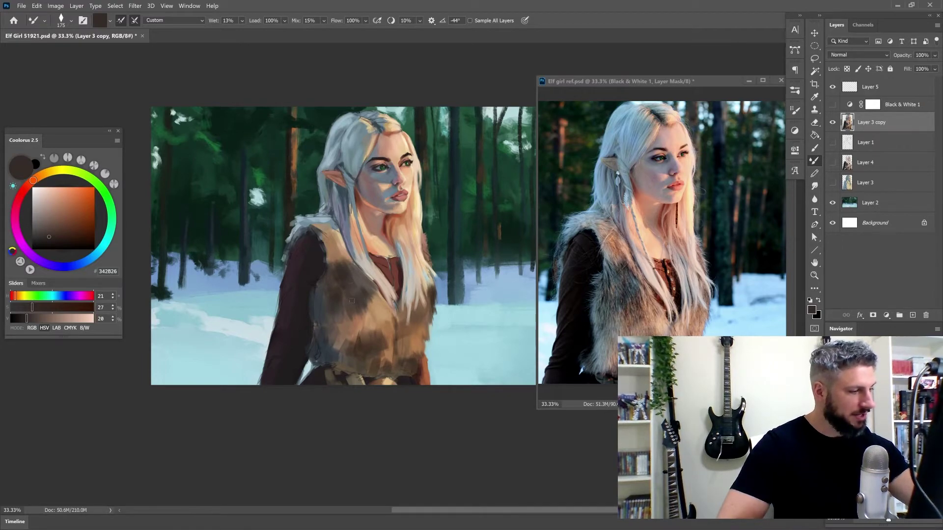
left_click(361, 296, "alt")
left_click(356, 301, "alt")
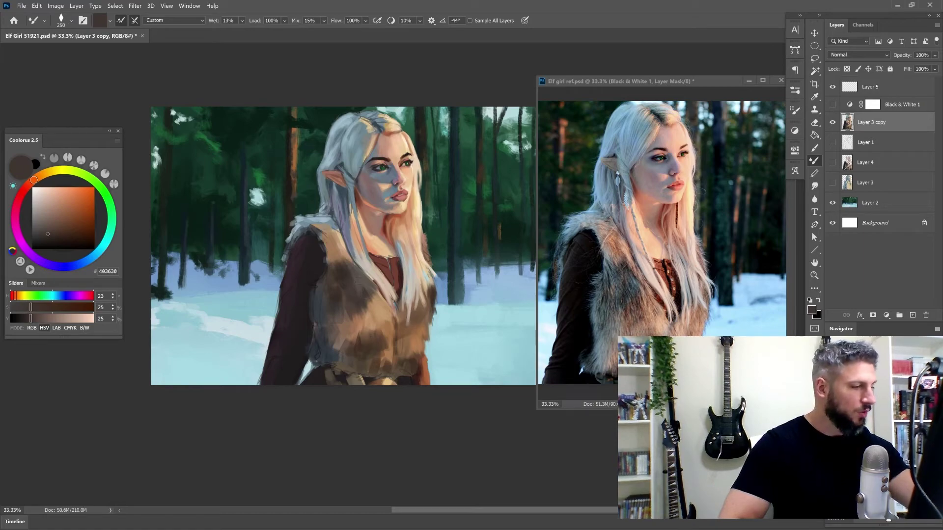
Step: Rework the dark fur patch beside the hair lock with adjusted dark brown and sampled tan, reducing the brush to 150 px
left_click(357, 277, "alt")
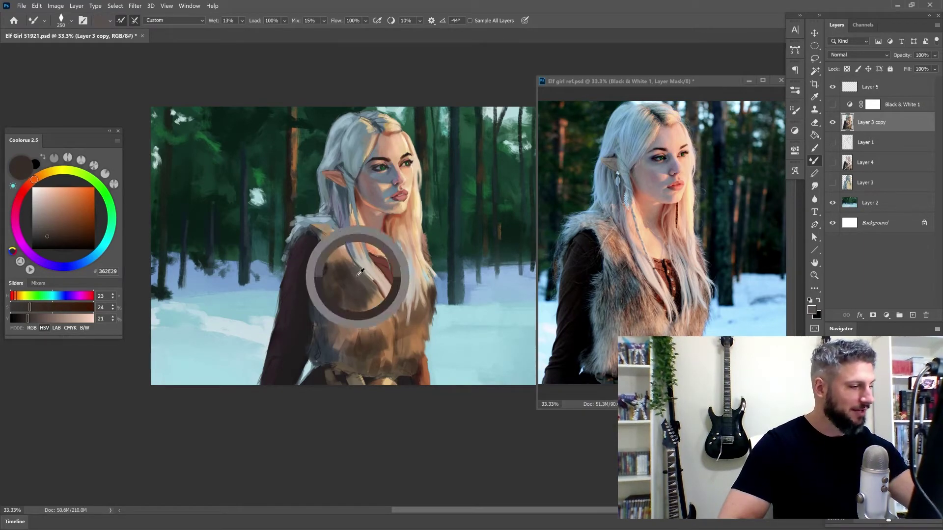
key("bracketleft")
key("bracketleft")
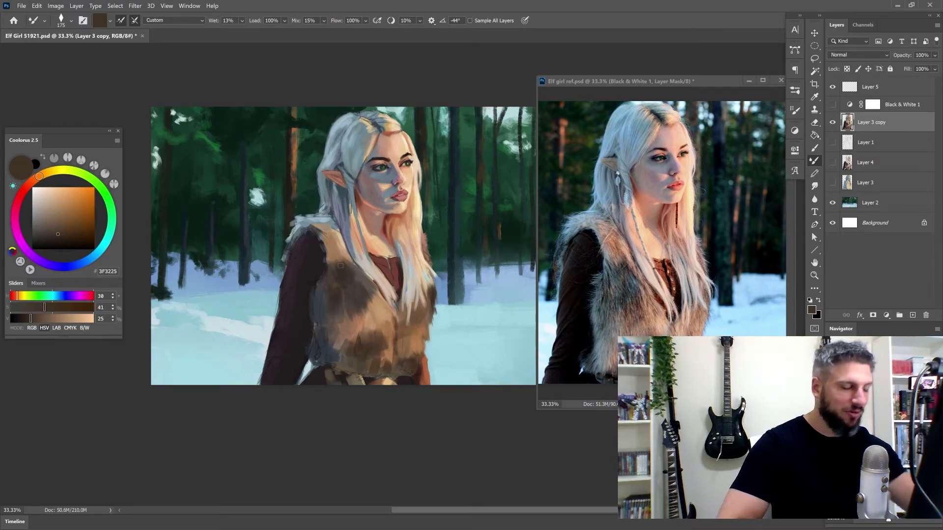
left_click(59, 235)
left_click(34, 180)
key("bracketleft")
left_click(361, 278, "alt")
left_click(342, 252, "alt")
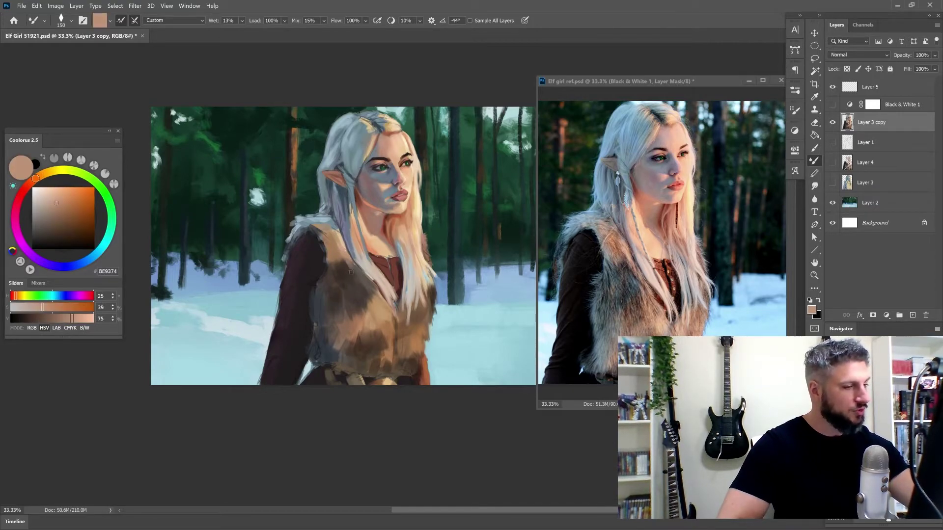
left_click(350, 270, "alt")
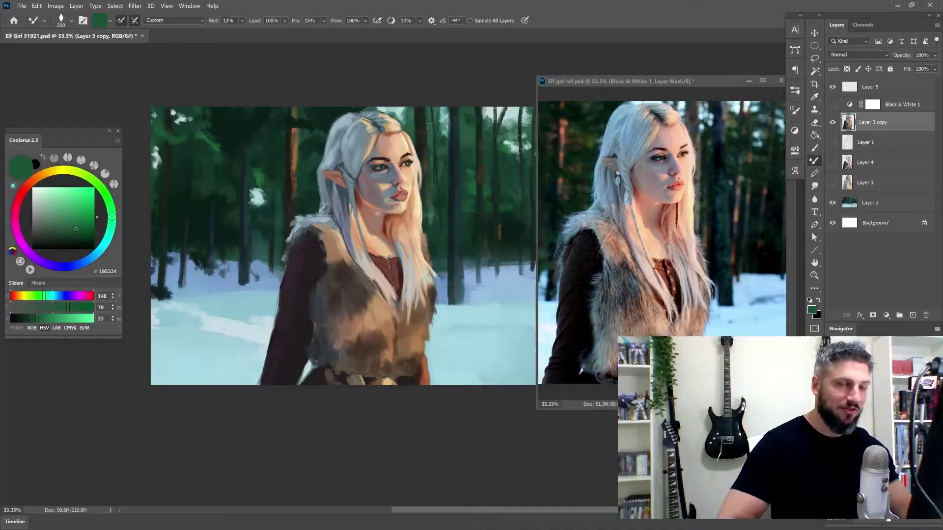
Step: Blend the fur at the vest's near shoulder with sampled tan, dark brown, grey and pale blue tones at 175–200 px
left_click(335, 254, "alt")
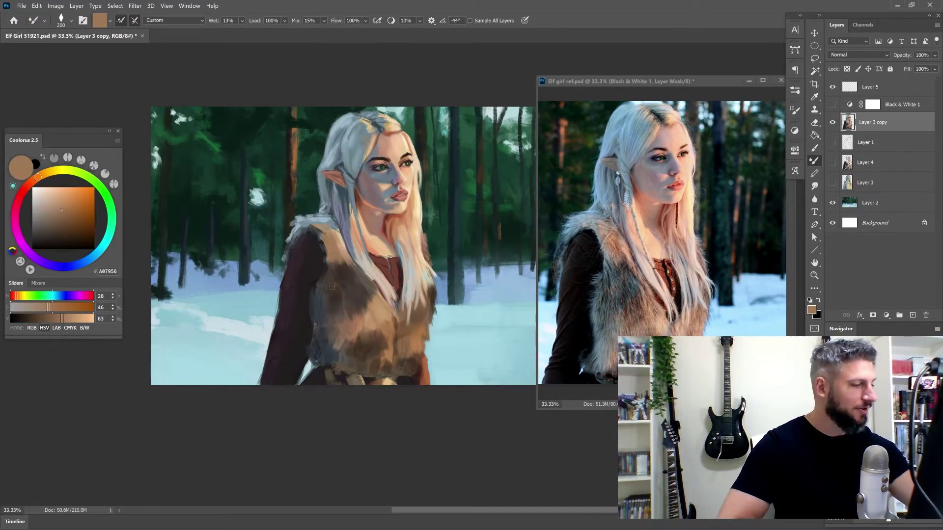
left_click(337, 267, "alt")
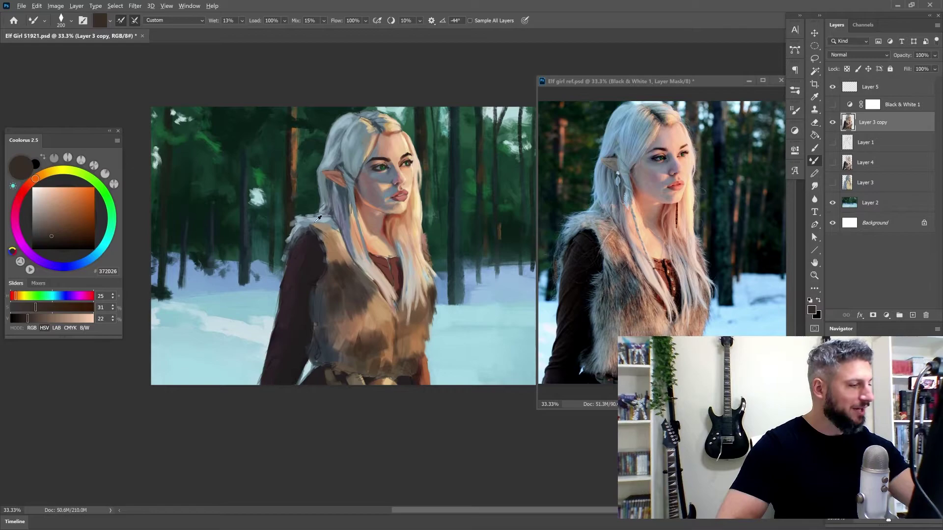
left_click(324, 254, "alt")
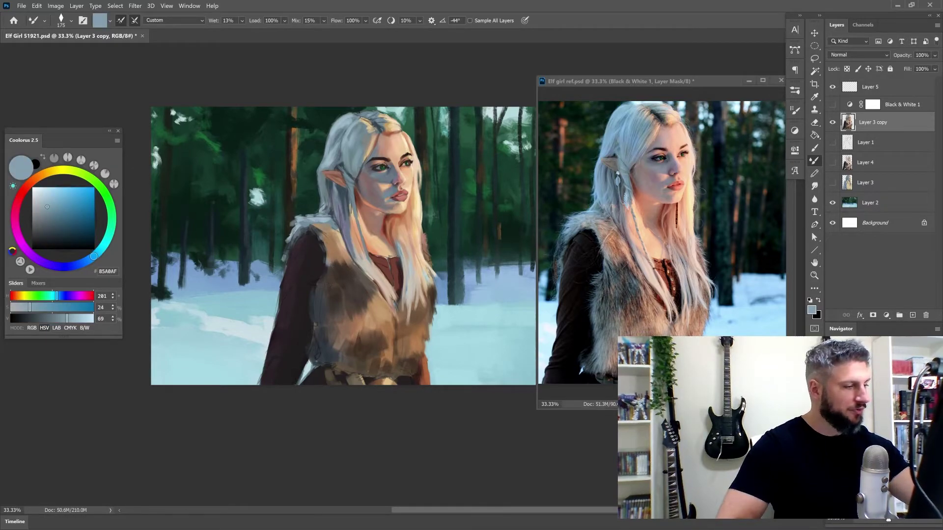
left_click(328, 261, "alt")
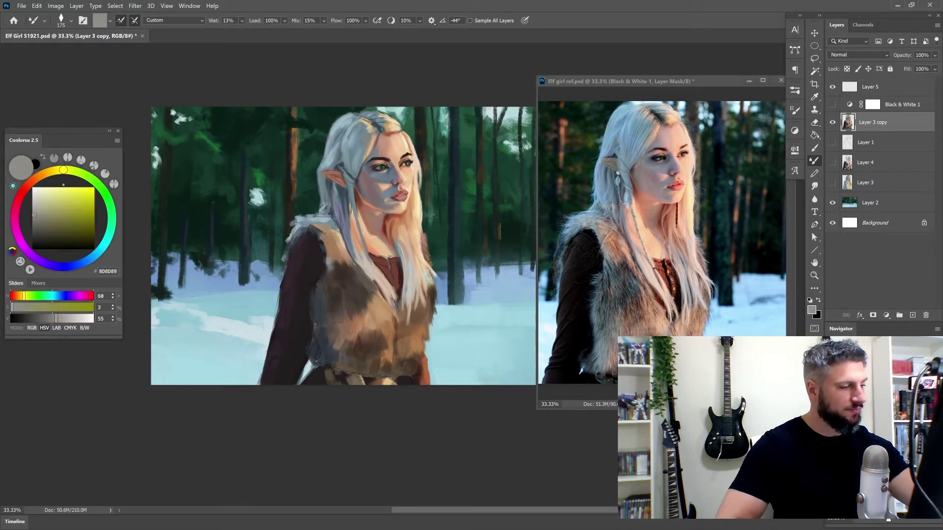
left_click(330, 255, "alt")
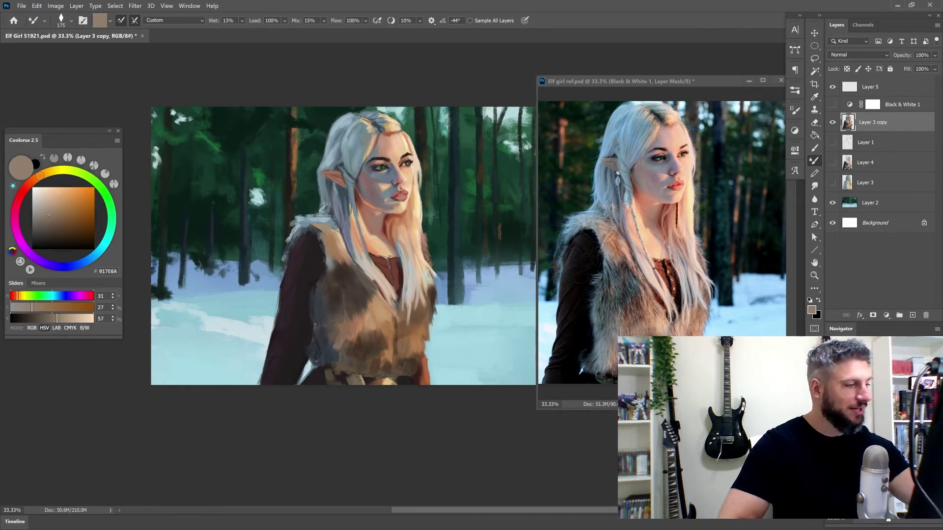
left_click(317, 216, "alt")
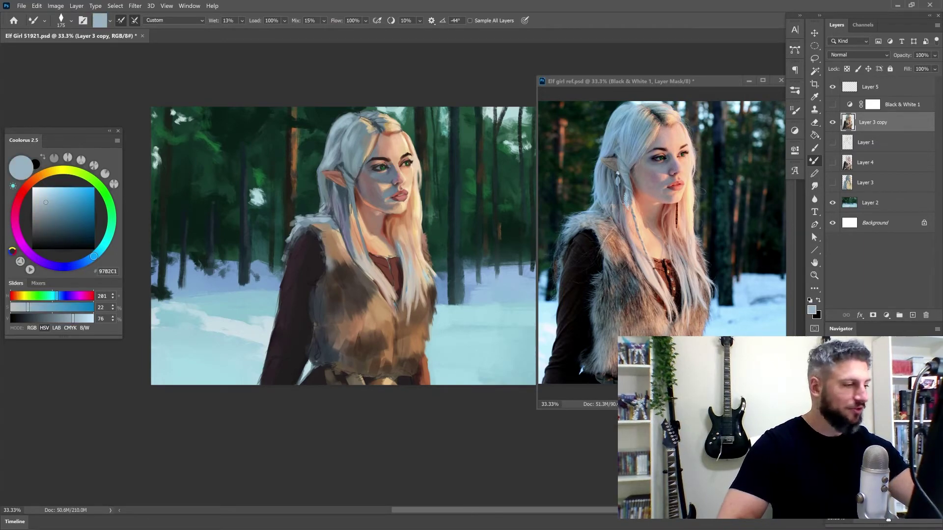
left_click_drag(324, 252, 315, 235)
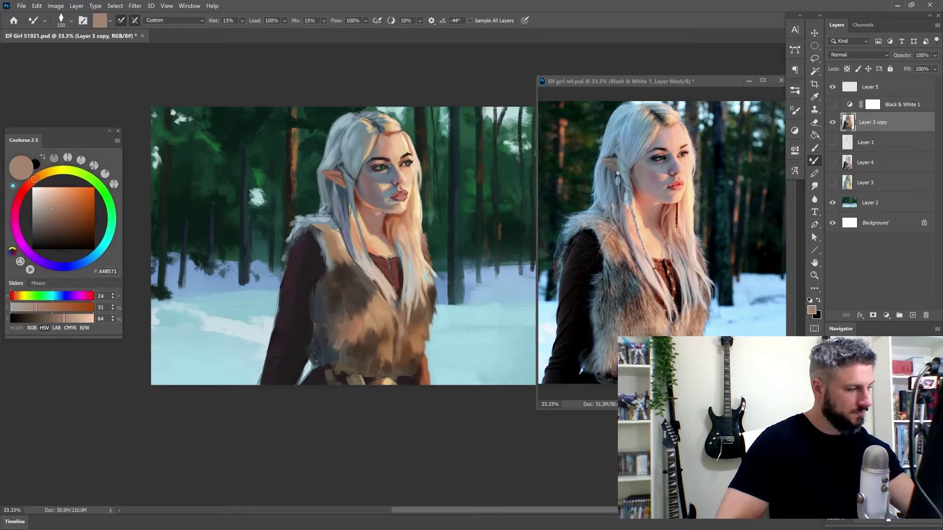
Step: Refine the outline of the hair at the crown with sampled dark green and pale blue at 60–125 px
left_click(442, 274, "alt")
key("bracketleft")
key("bracketleft")
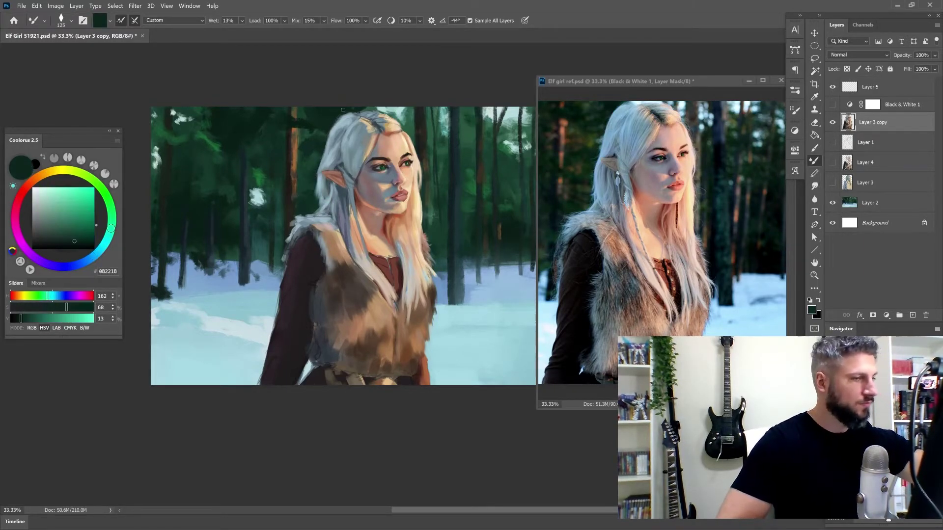
left_click(379, 125, "alt")
key("bracketleft")
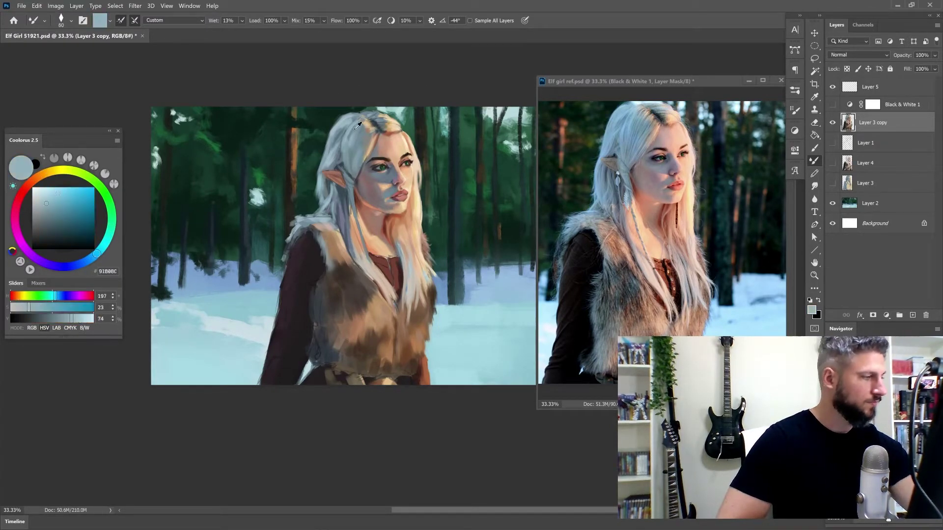
key("bracketright")
key("bracketright")
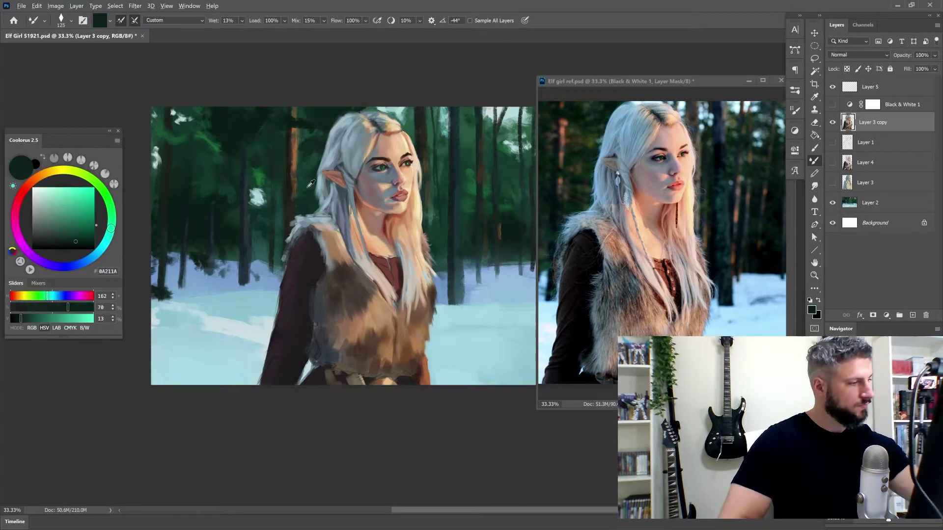
Step: Blend the fur and sleeve at the near shoulder with sampled tan, grey-brown and dark red-brown at 100–175 px
left_click(353, 222, "alt")
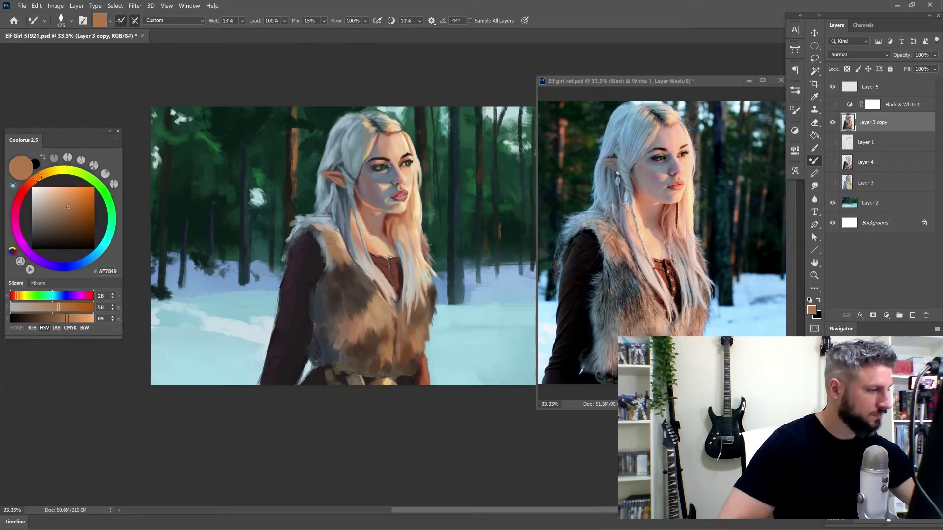
left_click(310, 231, "alt")
left_click(285, 229, "alt")
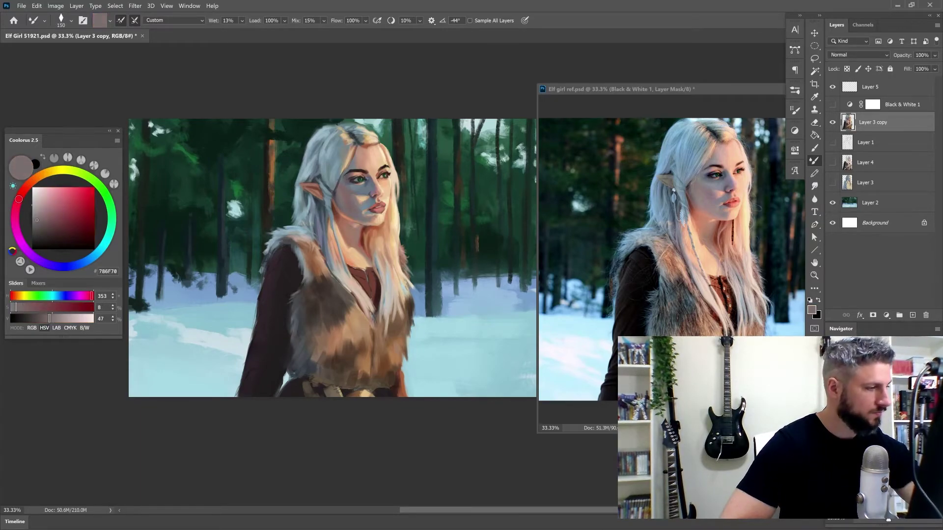
key("]")
key("]")
key("]")
key("]")
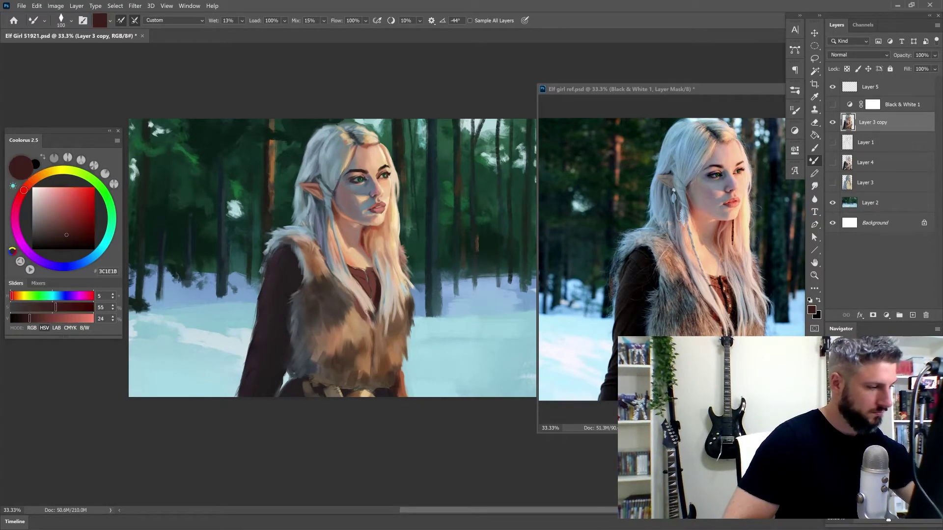
key("[")
key("[")
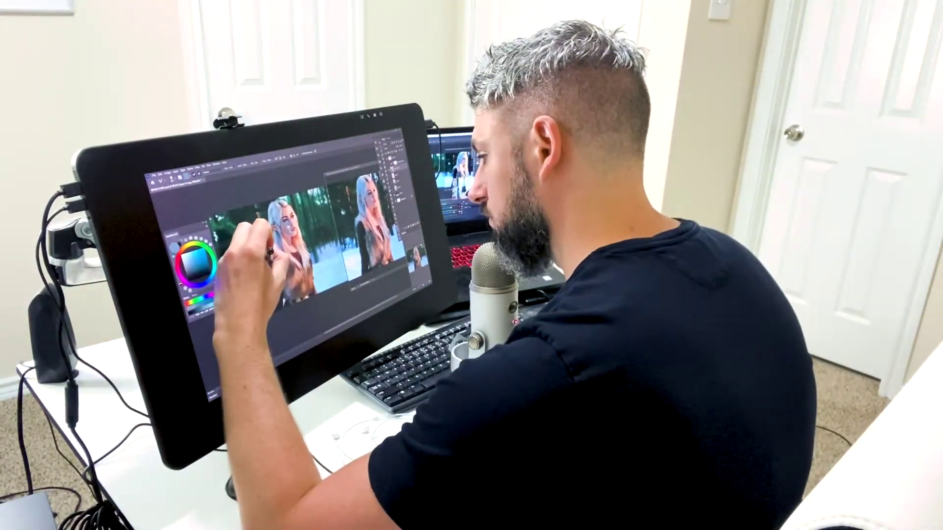
left_click(184, 284)
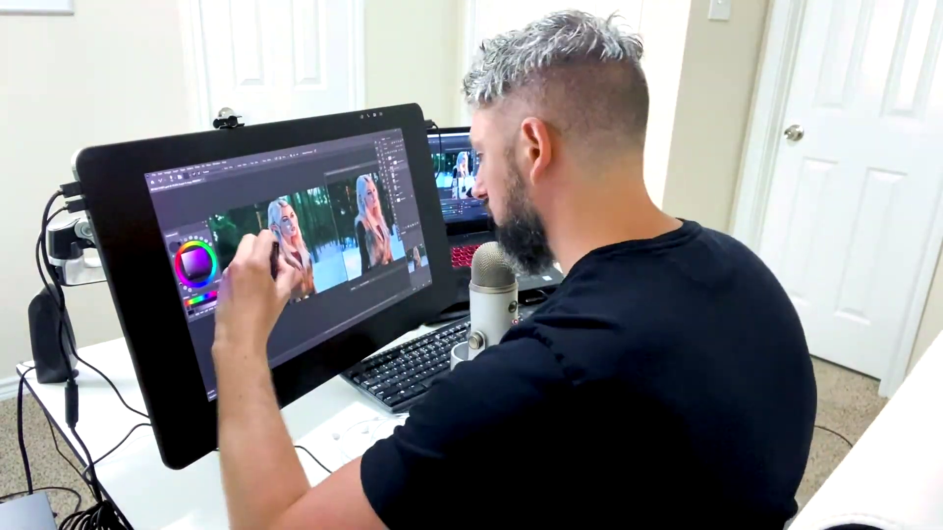
left_click(271, 282)
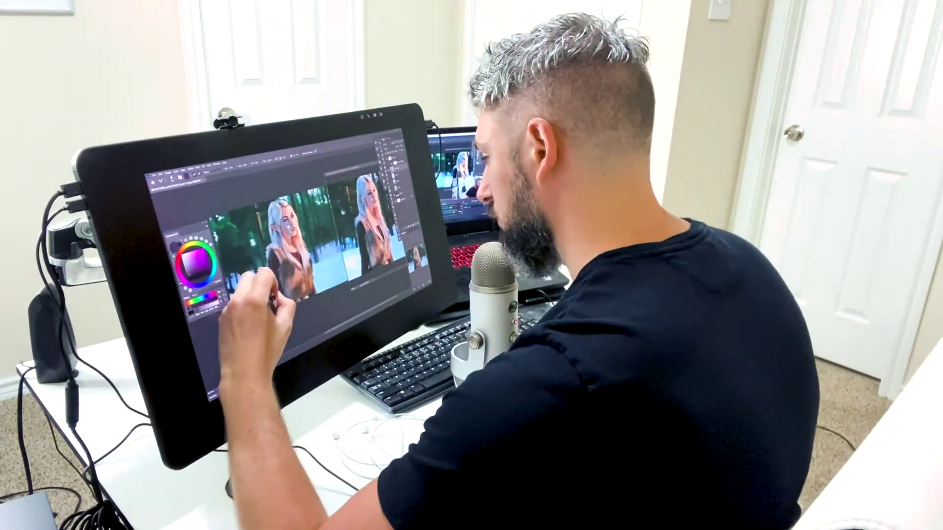
left_click(259, 259)
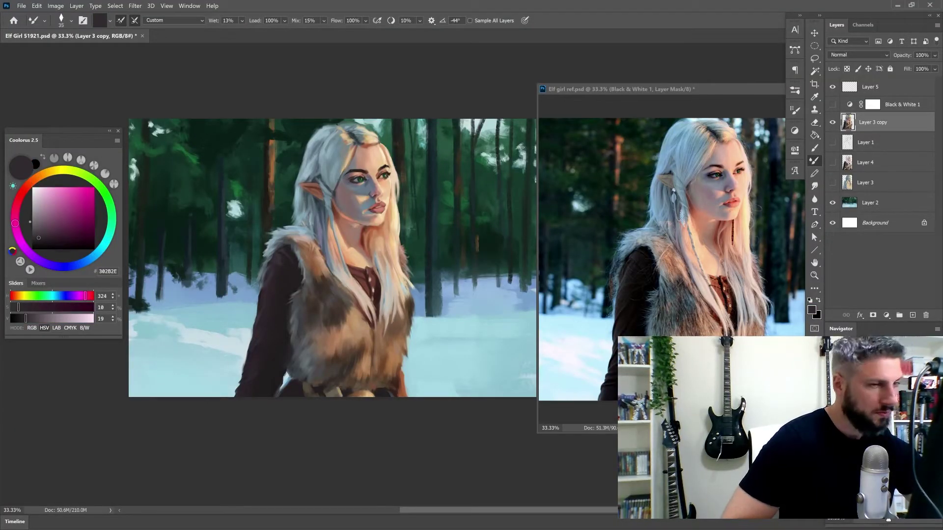
Step: Touch up the face with sampled dark green and pale peach, and put a merged copy of the painting on a new layer
left_click(360, 180, "alt")
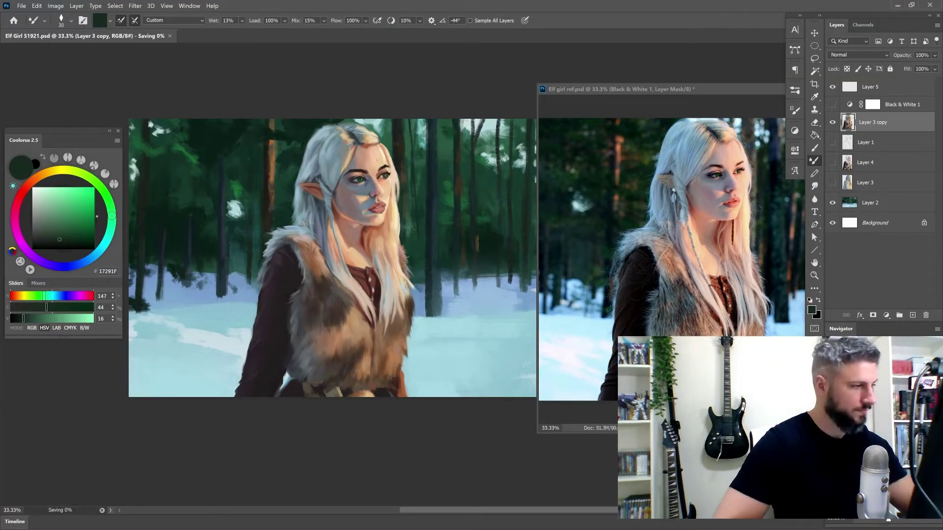
left_click(378, 164, "alt")
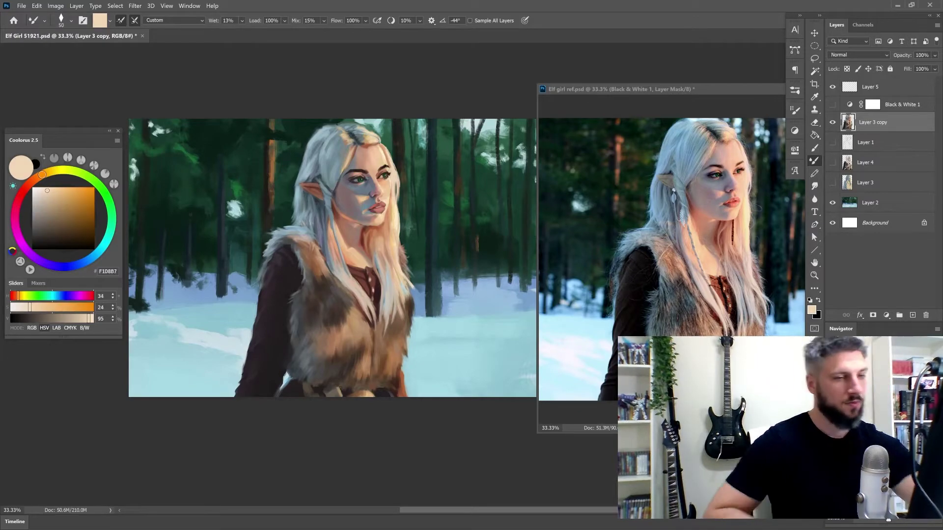
key("ctrl+j")
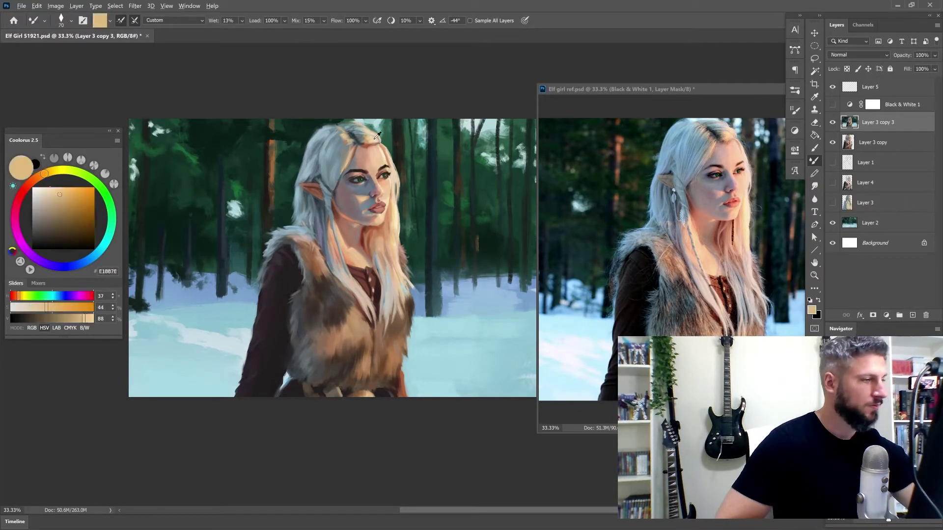
Step: Warm the lit strands and cheek edge on the far side of the face with sampled peach and orange at 70–90 px
left_click(394, 172, "alt")
left_click(390, 182, "alt")
key("bracketright")
key("bracketright")
key("bracketright")
left_click(387, 149, "alt")
left_click(387, 150, "alt")
left_click(388, 200, "alt")
left_click(388, 199, "alt")
left_click(388, 195, "alt")
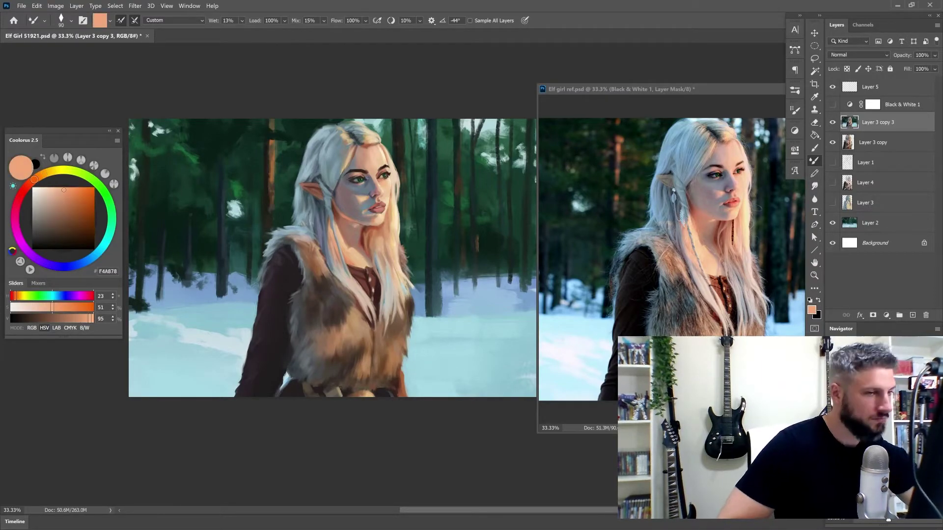
Step: Refine the details around the eyes with sampled peach and dark brown, reducing the brush to 35 px
left_click(389, 173, "alt")
left_click(390, 173, "alt")
key("bracketleft")
key("bracketleft")
key("bracketleft")
key("bracketleft")
key("bracketleft")
key("bracketleft")
key("bracketleft")
left_click(363, 185, "alt")
left_click(363, 185, "alt")
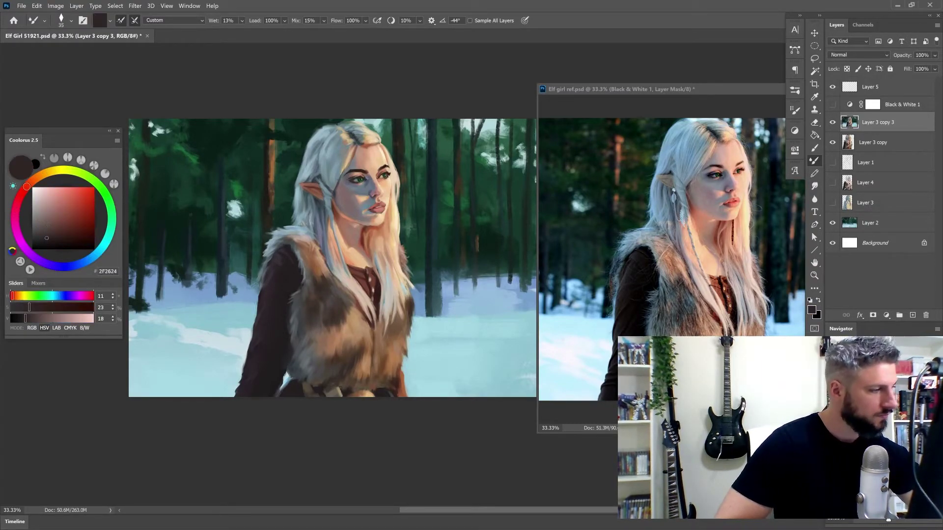
Step: Touch up the nose, cheek and blouse collar with sampled skin and dark tones, enlarging the brush to 45 px
left_click(364, 183, "alt")
left_click(364, 192, "alt")
left_click(386, 191, "alt")
left_click(389, 196, "alt")
key("bracketright")
left_click(353, 271, "alt")
left_click(353, 271, "alt")
Step: Paint the pale earring below the ear and touch up the hair lock with sampled light blue, enlarging the brush to 80 px
left_click(311, 187, "alt")
left_click(311, 187, "alt")
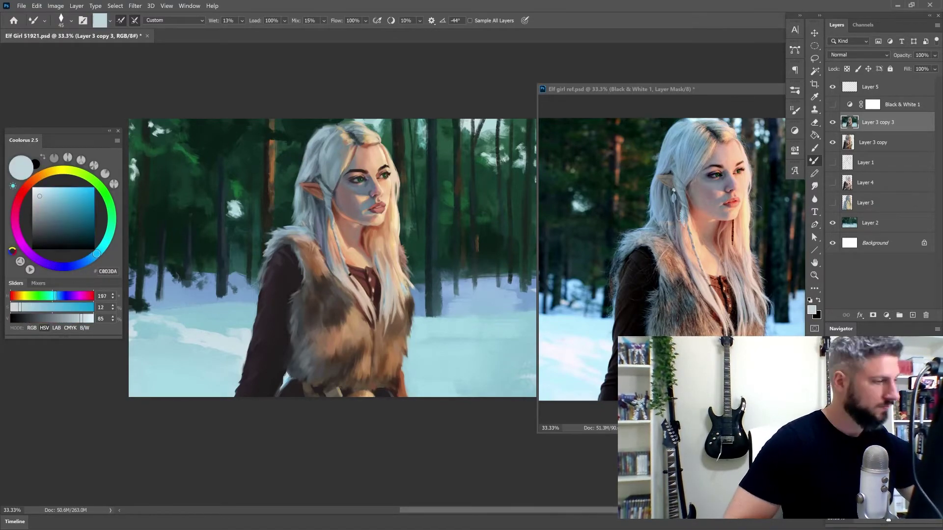
key("bracketright")
key("bracketright")
key("bracketright")
left_click(331, 231, "alt")
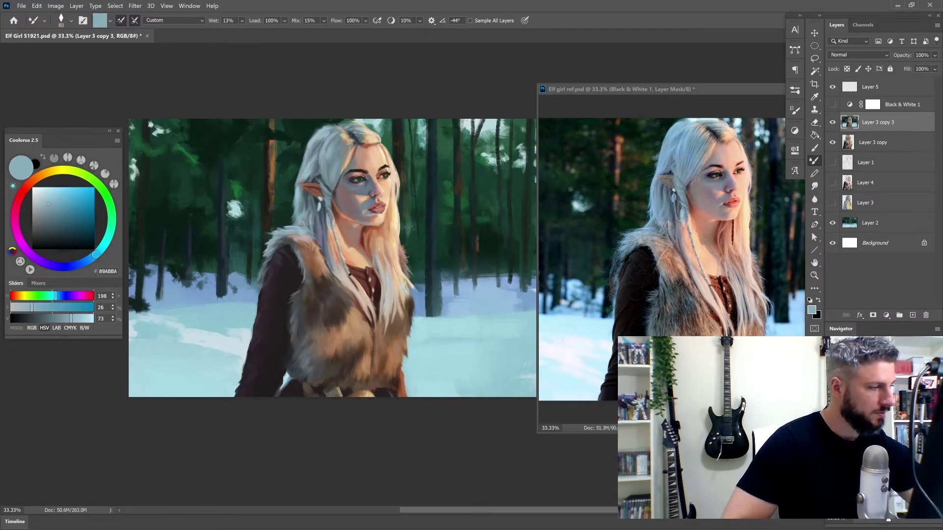
Step: Touch up the ear and the brow area with sampled reddish-brown tones at 90 px
key("b")
right_click(369, 184)
key("Escape")
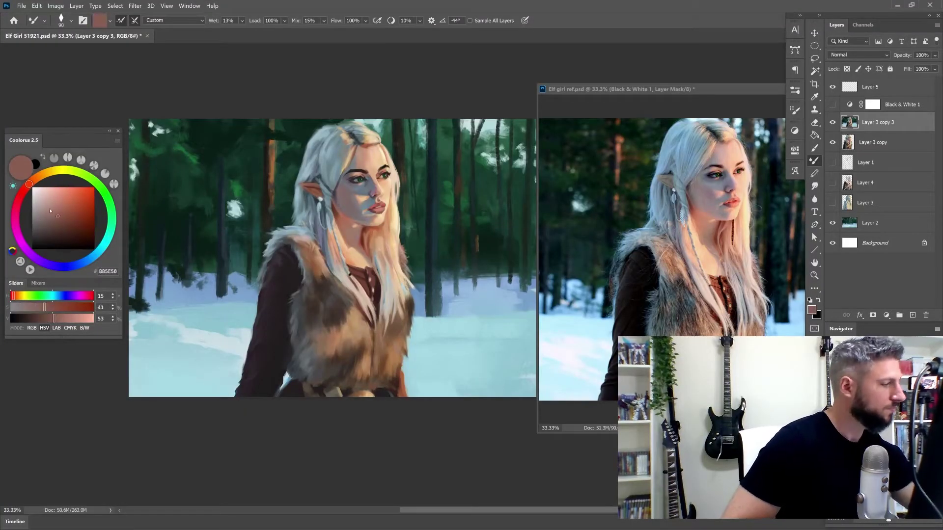
key("]")
left_click(312, 187, "alt")
left_click(368, 167, "alt")
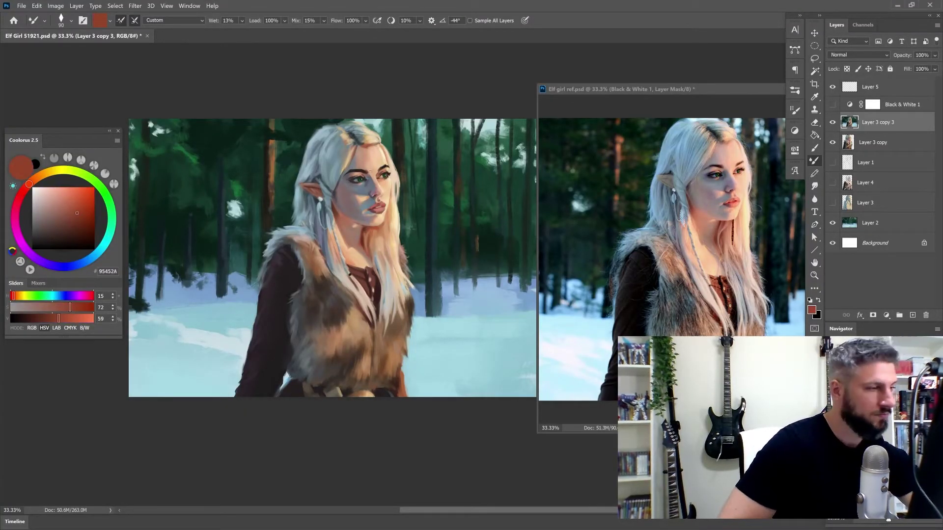
Step: Blend the lit forehead and hairline with sampled light peach, enlarging the brush to 125 px
key("]")
key("]")
key("]")
key("]")
left_click(383, 163, "alt")
left_click(378, 151, "alt")
left_click(370, 152, "alt")
left_click(376, 152, "alt")
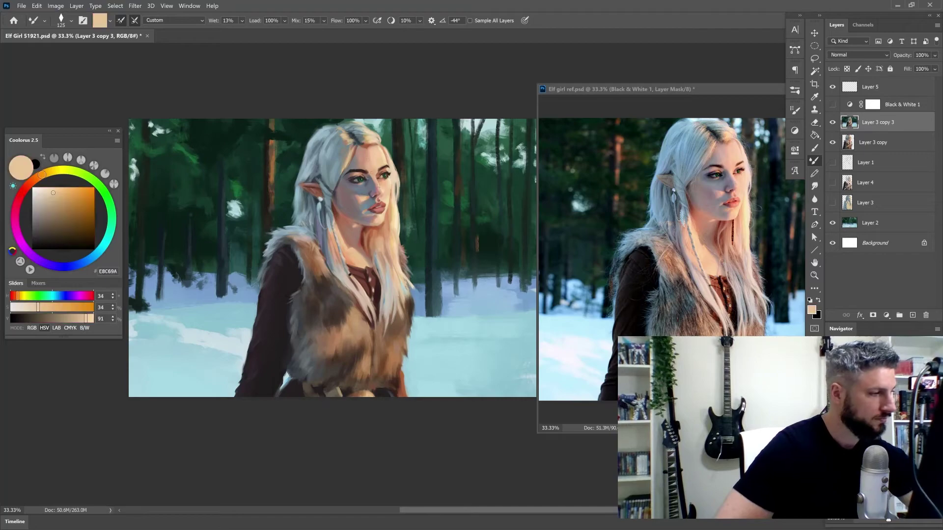
Step: Paint a dark reddish-brown stroke down the hair beside the neck, reducing the brush to 60 px
left_click(386, 218, "alt")
left_click(379, 227, "alt")
left_click(377, 230, "alt")
left_click(373, 235, "alt")
key("[")
key("[")
key("[")
left_click_drag(379, 228, 379, 251)
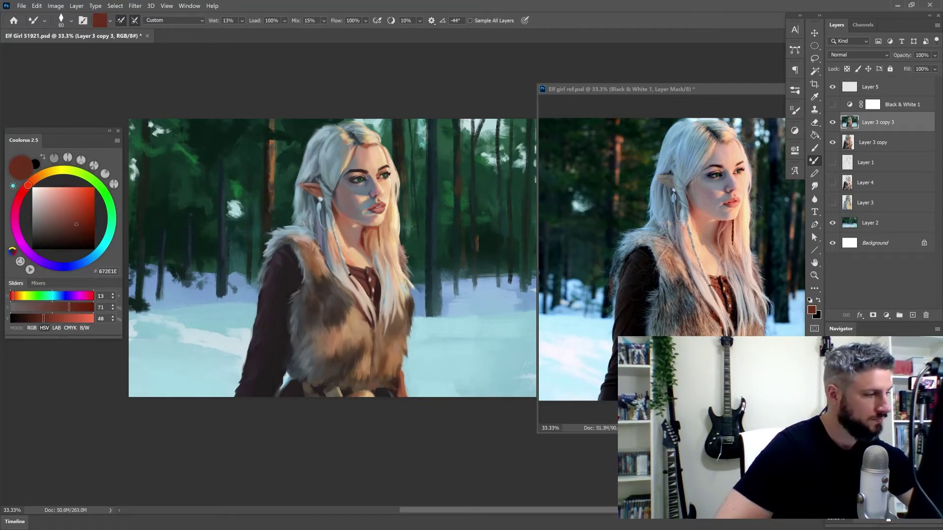
Step: Rework the lit hair strands along the far cheek with sampled warm cream tones
left_click(386, 223, "alt")
left_click(393, 204, "alt")
key("]")
key("]")
key("]")
left_click(400, 189, "alt")
left_click(397, 193, "alt")
left_click(388, 182, "alt")
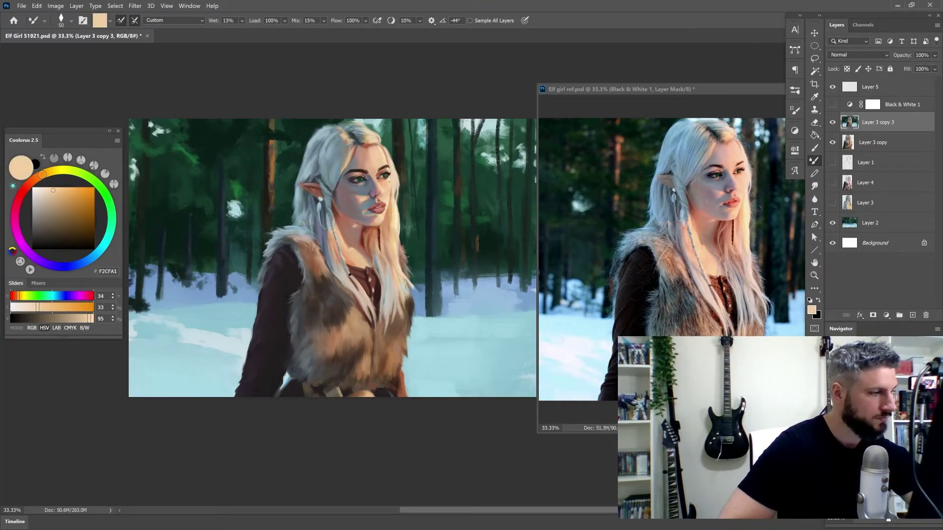
left_click(390, 189, "alt")
Step: Refine the hair around the forehead and parting with sampled hair tones and an enlarged brush
left_click(390, 153, "alt")
left_click(383, 148, "alt")
key("]")
key("]")
left_click(366, 133, "alt")
left_click(379, 143, "alt")
left_click(355, 148, "alt")
left_click(350, 132, "alt")
Step: Blend the broad hair masses on the crown and near side of the head with sampled hair tones and a larger brush
key("]")
key("]")
key("]")
key("]")
left_click(340, 141, "alt")
left_click(320, 128, "alt")
left_click(336, 155, "alt")
key("[")
key("[")
left_click(337, 147, "alt")
left_click(360, 142, "alt")
left_click(344, 142, "alt")
left_click(339, 149, "alt")
Step: Add finer strands above and around the ear with sampled pale blue hair tones and a much smaller brush
key("[")
key("[")
key("[")
key("[")
key("[")
key("[")
key("[")
left_click(325, 157, "alt")
left_click(317, 170, "alt")
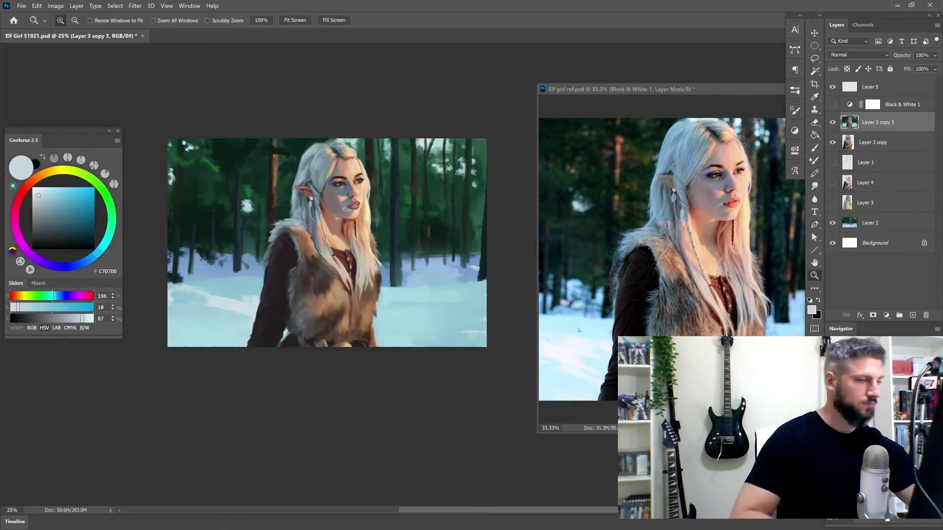
Step: Lasso around the figure, invert the selection and copy only the background onto a new layer
key("l")
mouse_move(249, 340)
left_mouse_down()
mouse_move(385, 340)
mouse_move(249, 342)
left_mouse_up()
key("ctrl+shift+i")
left_click(235, 20)
mouse_move(597, 89)
left_mouse_down()
mouse_move(569, 129)
mouse_move(533, 429)
left_mouse_up()
left_click_drag(807, 298, 836, 298)
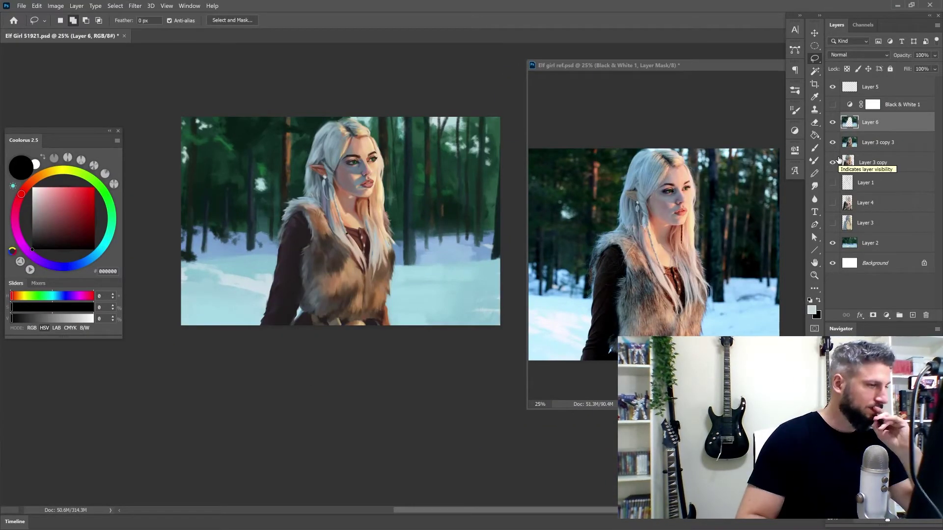
right_click(872, 122)
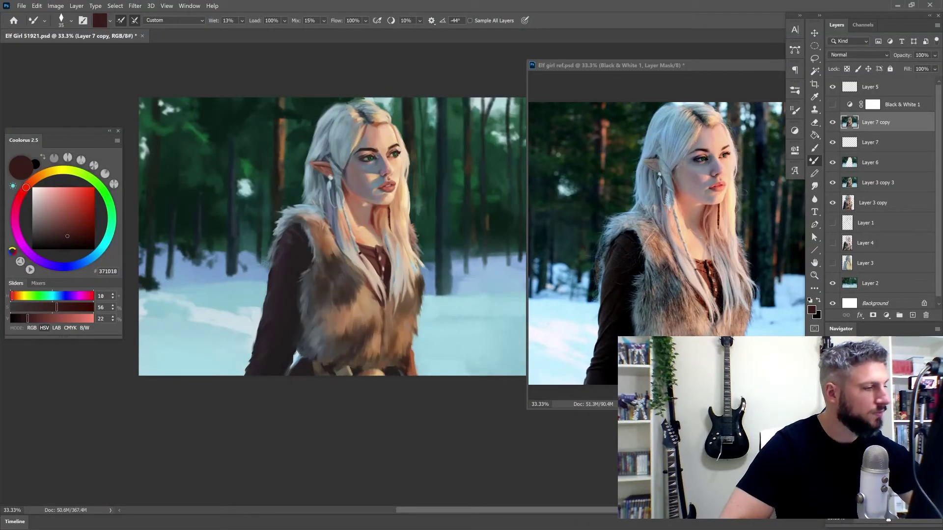
Step: Touch up the warm lit skin with an adjusted light peach-orange, enlarging the brush to 80 px
left_click(63, 193)
left_click_drag(62, 193, 62, 187)
left_click_drag(27, 185, 39, 177)
key("bracketright")
key("bracketright")
key("bracketright")
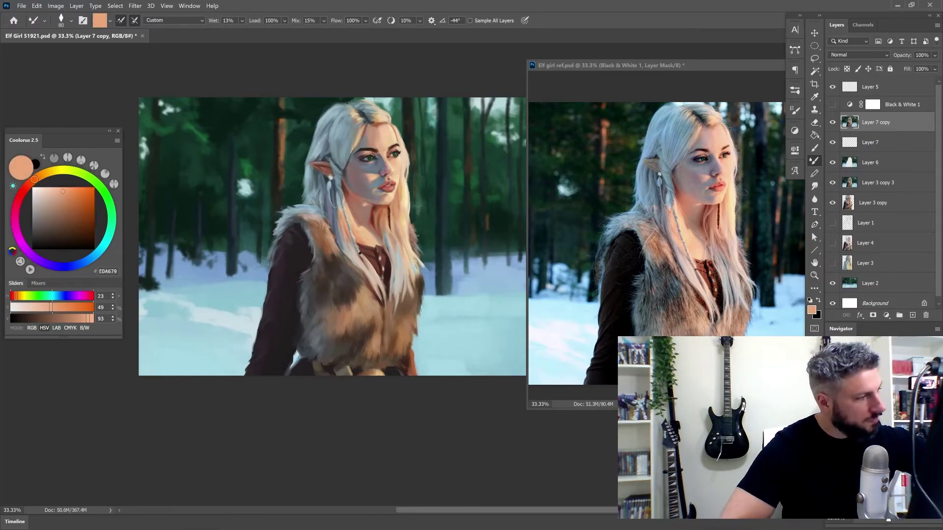
Step: Add small reddish-brown accents to the figure, reducing the brush to 35 px
key("bracketleft")
key("bracketleft")
key("bracketleft")
key("bracketleft")
key("bracketleft")
key("bracketleft")
key("bracketleft")
key("bracketleft")
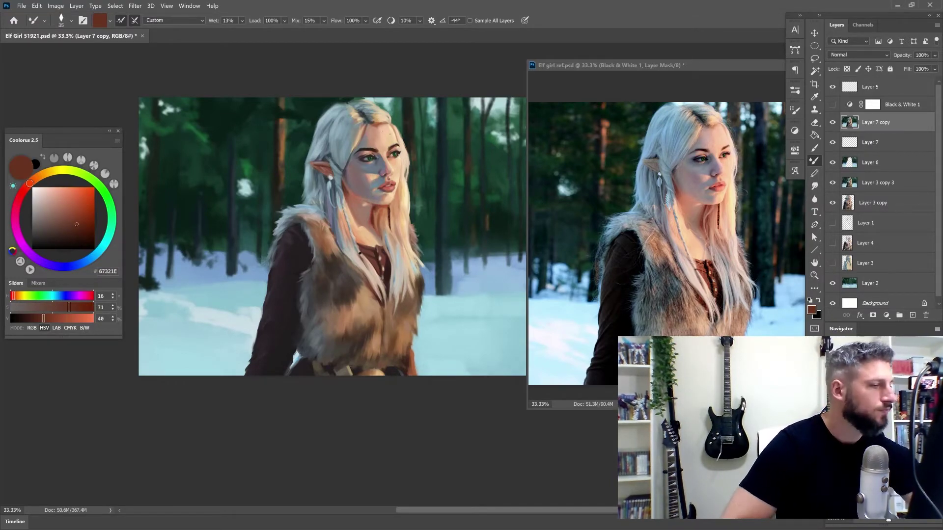
Step: Rework shadows with dark grey-brown at 80 px and the near eye with sampled blue-grey at 40–50 px
key("bracketright")
key("bracketright")
key("bracketright")
key("bracketright")
key("bracketright")
key("bracketright")
key("bracketright")
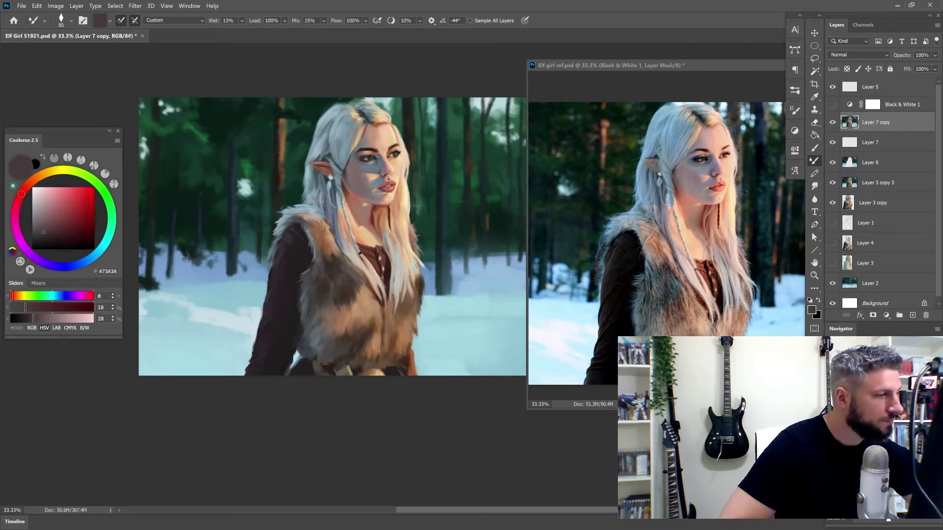
key("bracketleft")
left_click(375, 161, "alt")
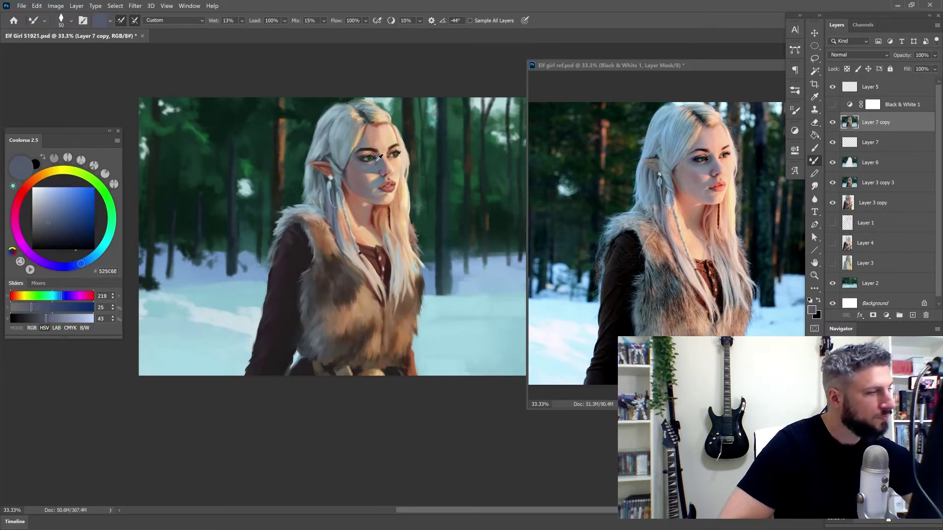
left_click(371, 158, "alt")
key("bracketleft")
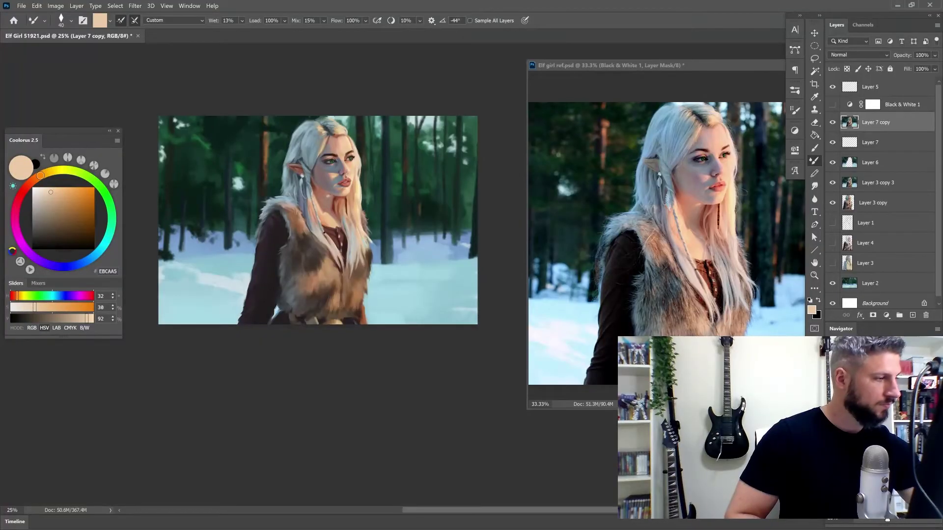
Step: Add pale peach highlights at 25 px and touch up the hair over the chest with sampled pale blue-grey at 90 px
key("[")
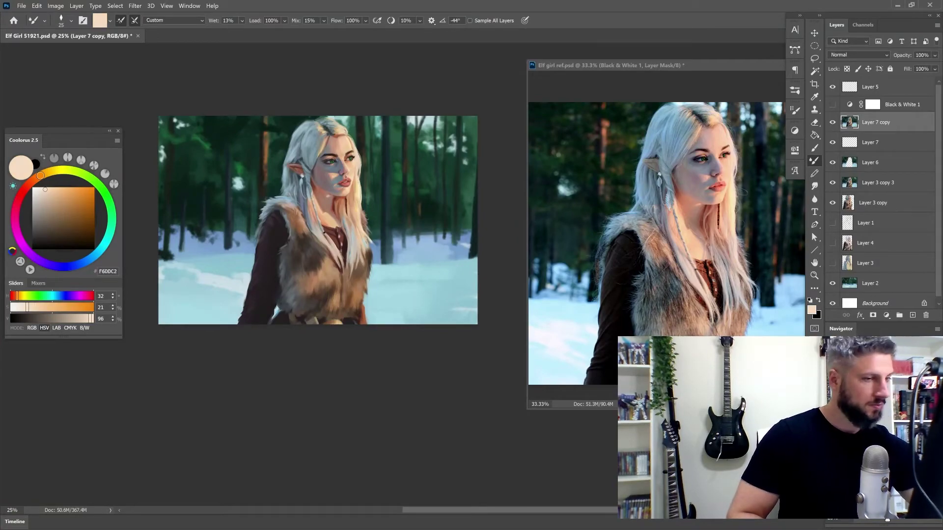
left_click(354, 249, "alt")
key("]")
key("]")
key("]")
key("]")
key("]")
key("]")
key("]")
key("]")
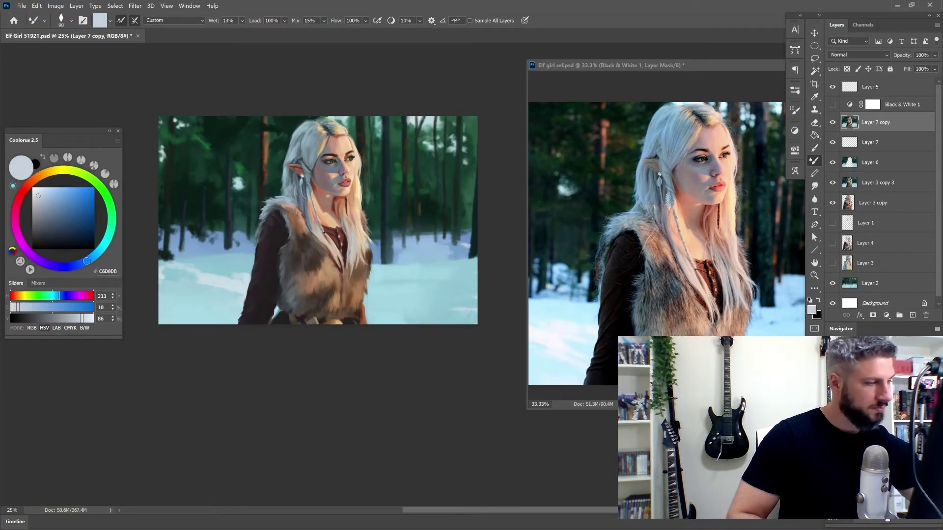
Step: Touch up the face shadow beside the near eye with a sampled muted grey-blue, reducing the brush to 60 px
key("[")
key("[")
key("[")
left_click(260, 201, "ctrl")
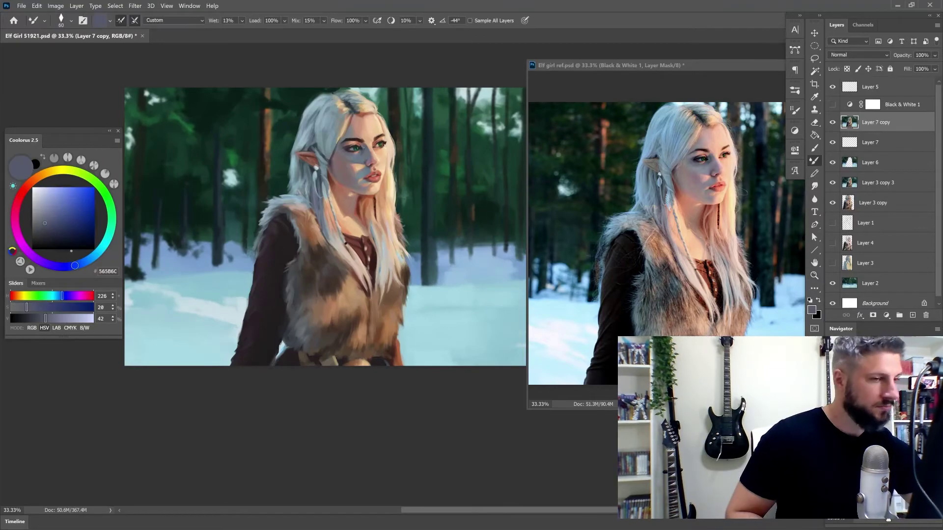
left_click(359, 155, "alt")
left_click_drag(359, 155, 364, 164)
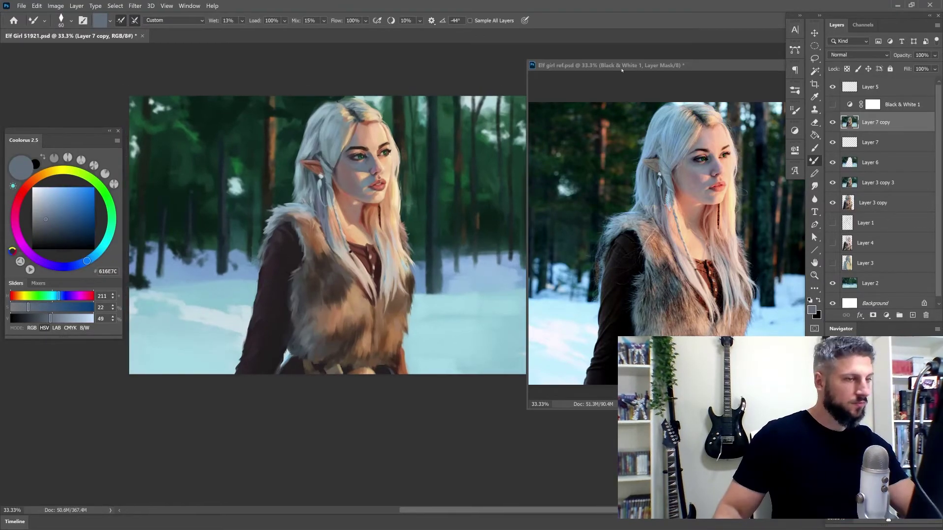
Step: Dock the floating reference photo beside the painting's document and bring the elf painting to the front at 50% magnification
left_click_drag(621, 65, 221, 36)
left_click(68, 36)
key("z")
key("ctrl+plus")
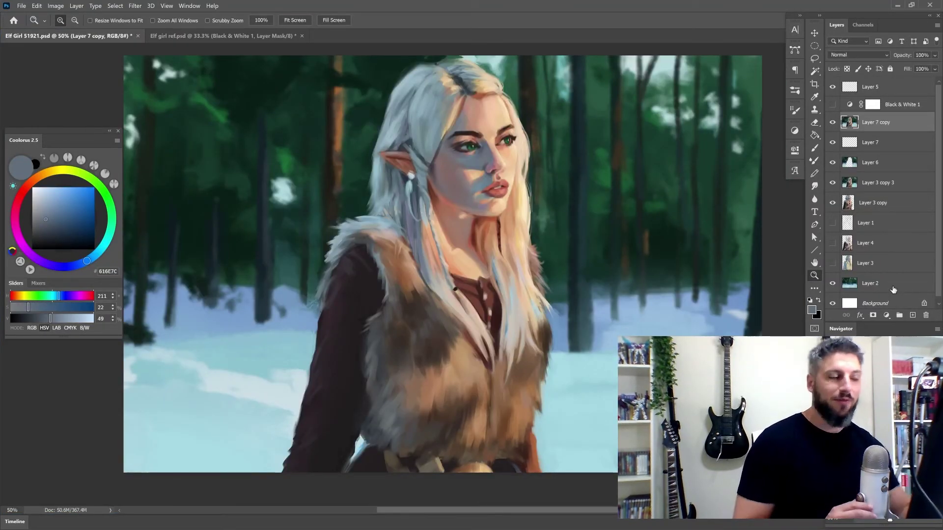